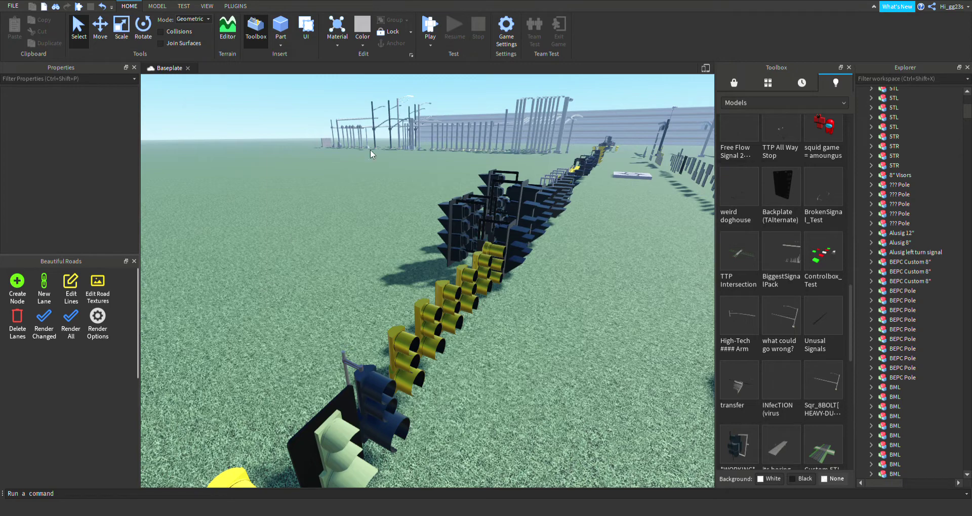
Inspect the long rows of black and yellow traffic signal heads standing on the baseplate.
{"action": "right_click_drag", "start_coordinate": [555, 111], "coordinate": [544, 116]}
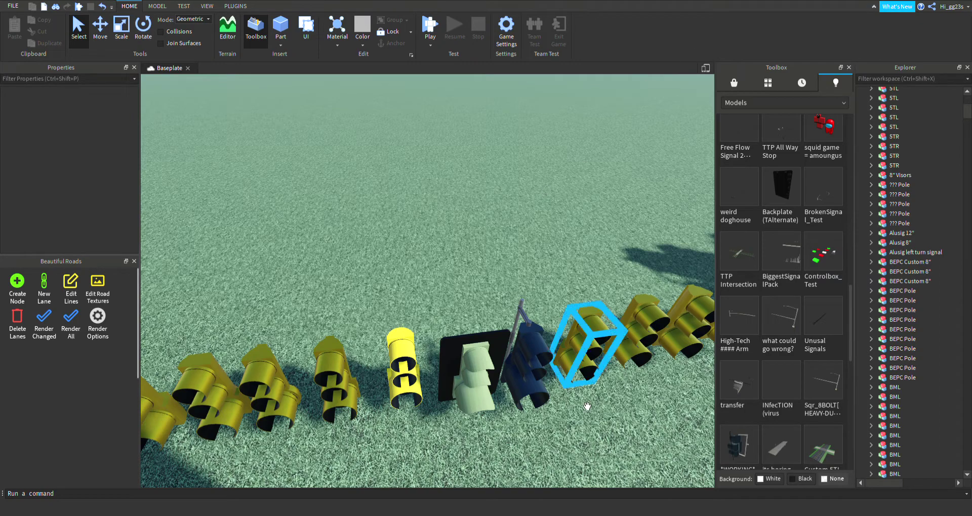
{"action": "right_click_drag", "start_coordinate": [472, 211], "coordinate": [419, 310]}
{"action": "scroll", "coordinate": [419, 310], "scroll_direction": "up", "scroll_amount": 3}
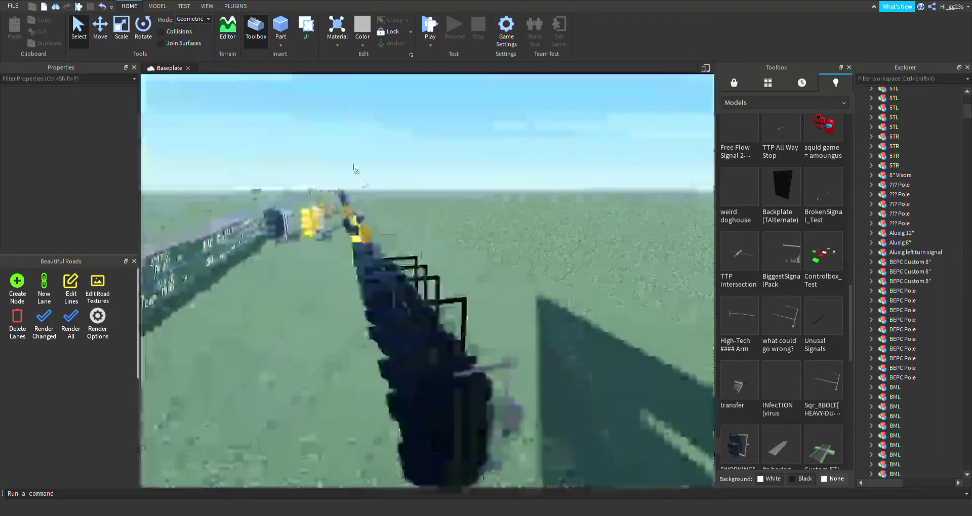
{"action": "scroll", "coordinate": [398, 170], "scroll_direction": "up", "scroll_amount": 1}
{"action": "right_click_drag", "start_coordinate": [398, 170], "coordinate": [378, 174]}
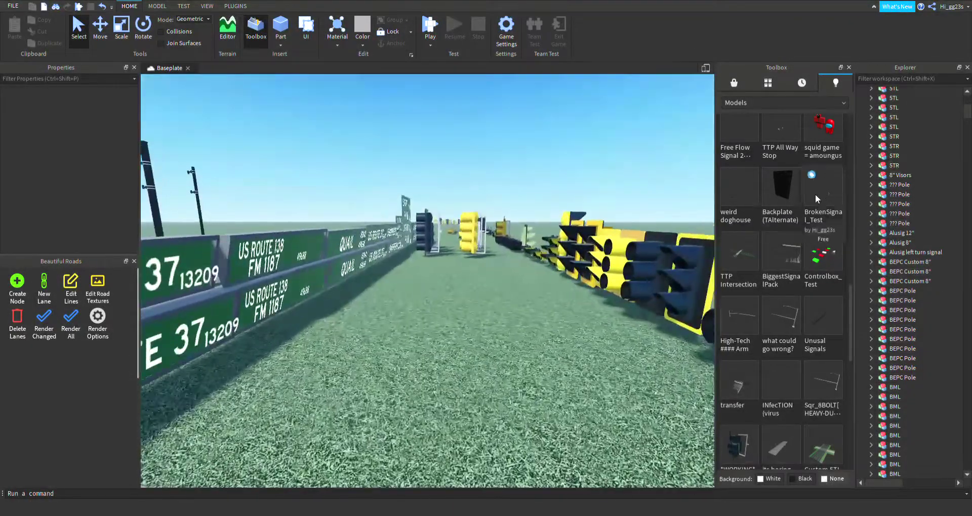
{"action": "scroll", "coordinate": [830, 212], "scroll_direction": "up", "scroll_amount": 2}
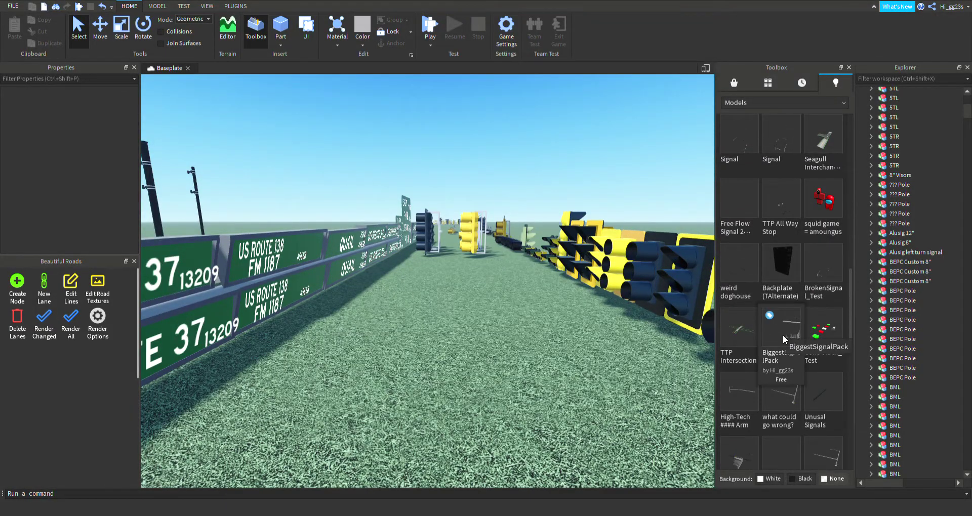
{"action": "right_click_drag", "start_coordinate": [593, 278], "coordinate": [456, 270]}
{"action": "scroll", "coordinate": [402, 196], "scroll_direction": "down", "scroll_amount": 3}
{"action": "scroll", "coordinate": [402, 196], "scroll_direction": "down", "scroll_amount": 5}
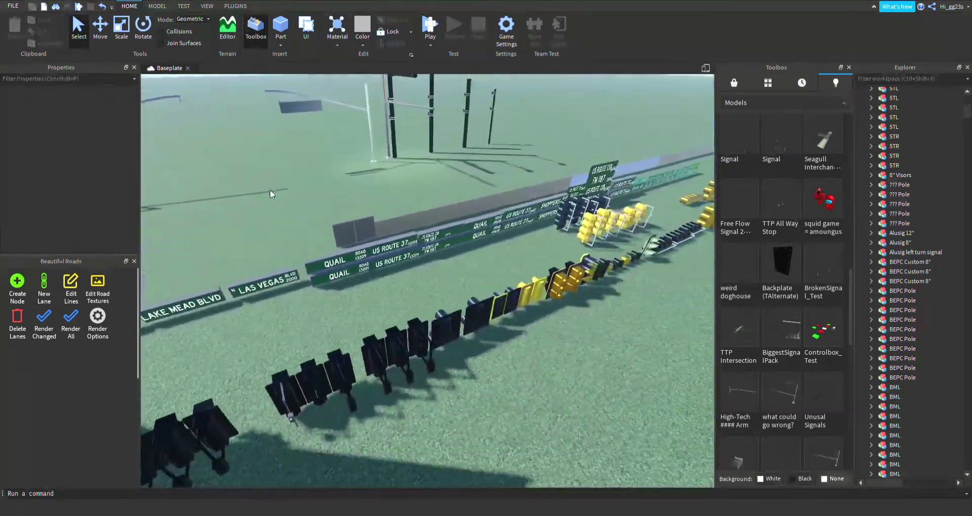
Examine the green street-name and route signs together with the signal heads mounted beside them.
{"action": "scroll", "coordinate": [642, 179], "scroll_direction": "up", "scroll_amount": 4}
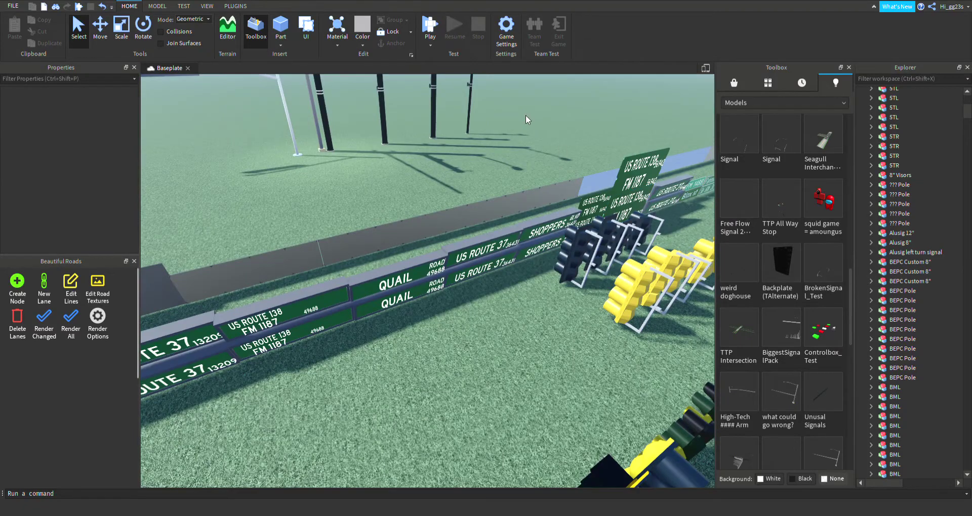
{"action": "scroll", "coordinate": [525, 114], "scroll_direction": "up", "scroll_amount": 5}
{"action": "right_click_drag", "start_coordinate": [512, 167], "coordinate": [500, 162]}
{"action": "scroll", "coordinate": [500, 162], "scroll_direction": "down", "scroll_amount": 2}
{"action": "scroll", "coordinate": [499, 162], "scroll_direction": "down", "scroll_amount": 5}
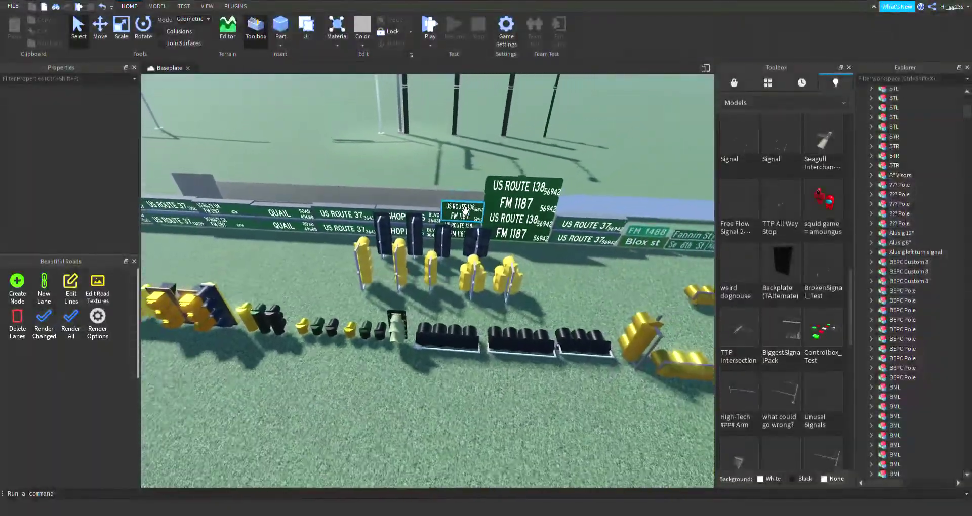
{"action": "right_click_drag", "start_coordinate": [463, 208], "coordinate": [430, 213]}
{"action": "scroll", "coordinate": [426, 191], "scroll_direction": "up", "scroll_amount": 4}
{"action": "scroll", "coordinate": [428, 185], "scroll_direction": "up", "scroll_amount": 4}
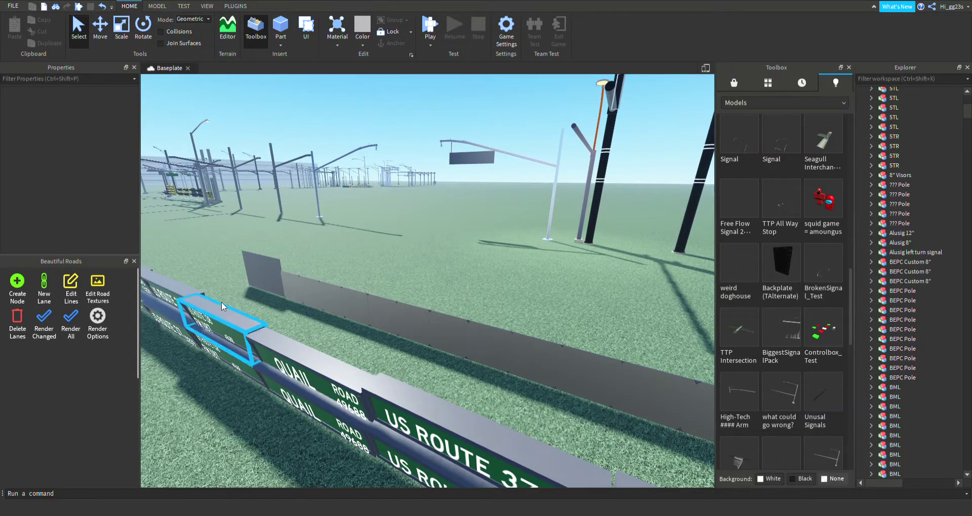
Browse the Toolbox's created models down to the BiggerSignalPack and SignalPack entries.
{"action": "scroll", "coordinate": [782, 291], "scroll_direction": "down", "scroll_amount": 5}
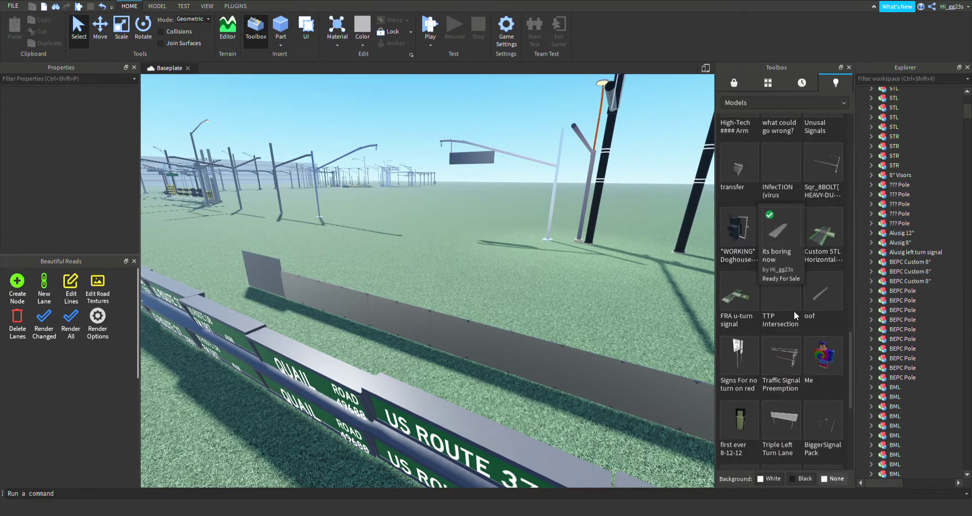
{"action": "scroll", "coordinate": [810, 324], "scroll_direction": "down", "scroll_amount": 5}
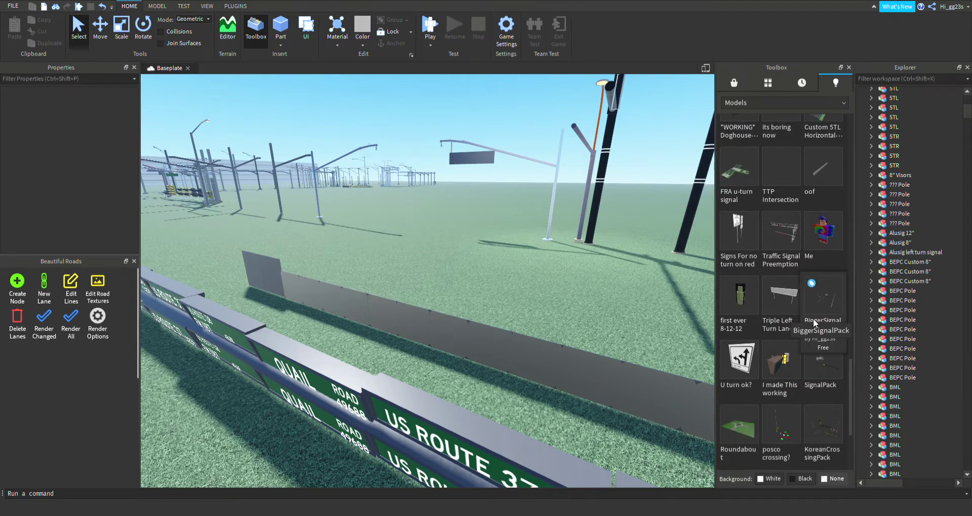
{"action": "scroll", "coordinate": [812, 317], "scroll_direction": "down", "scroll_amount": 2}
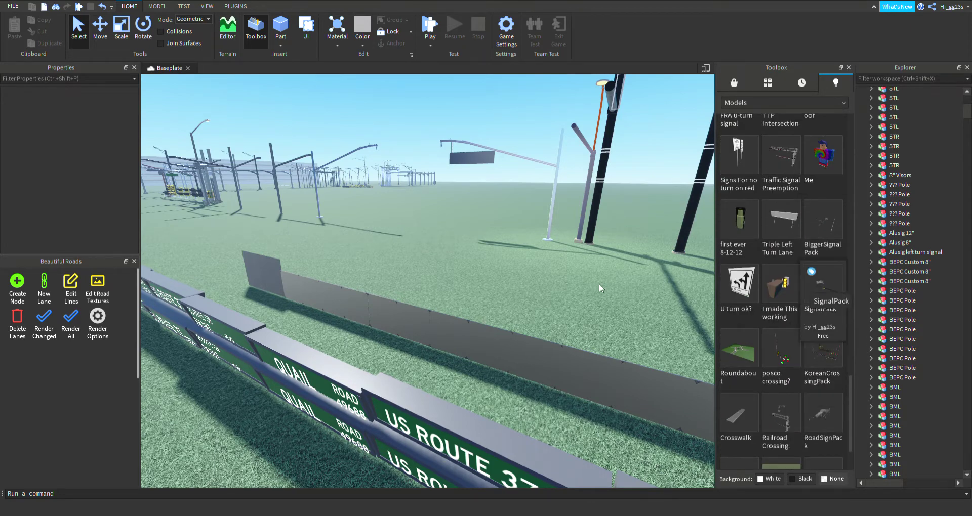
Activate the Move tool and switch the Toolbox to the marketplace models.
{"action": "scroll", "coordinate": [423, 224], "scroll_direction": "up", "scroll_amount": 3}
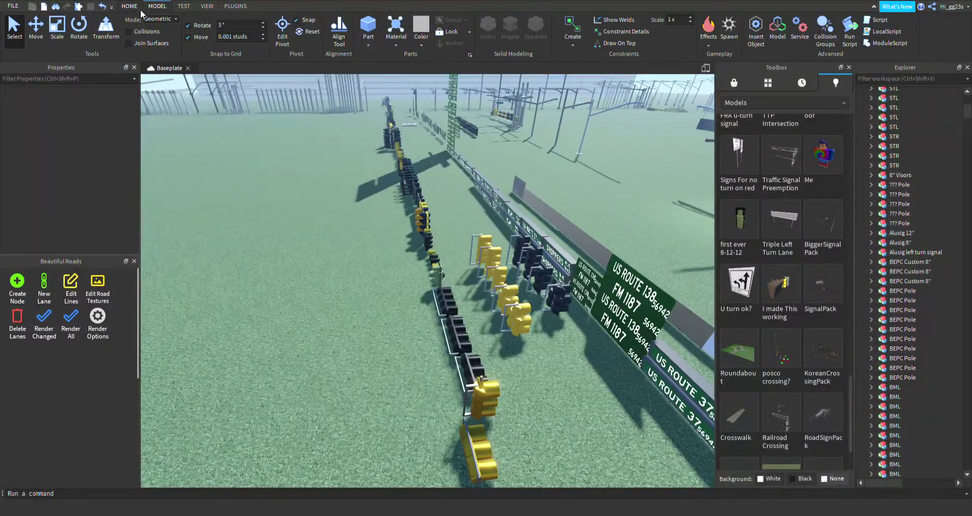
{"action": "left_click", "coordinate": [137, 7]}
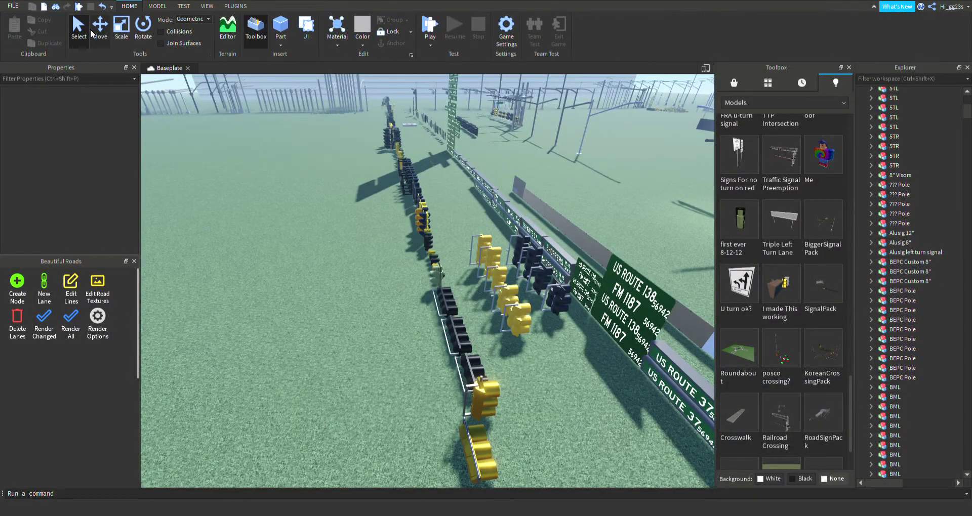
{"action": "left_click", "coordinate": [734, 84]}
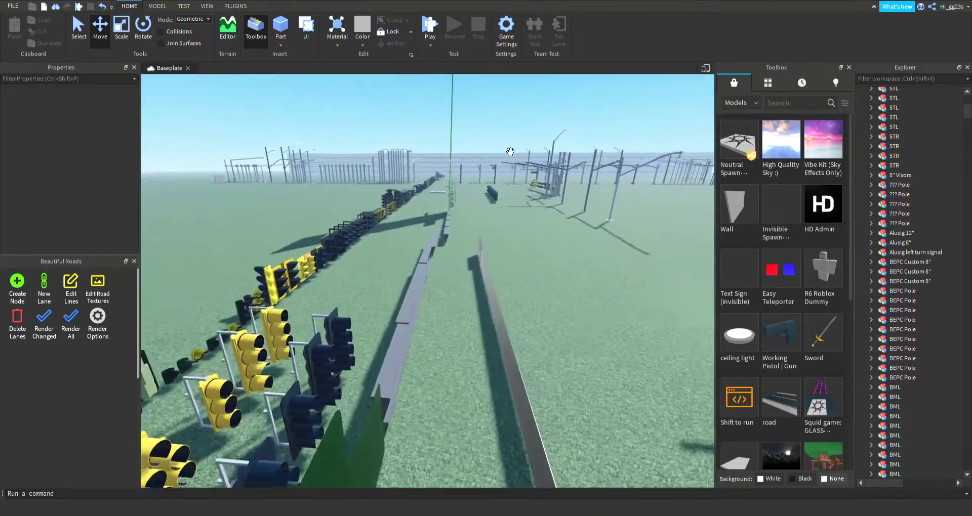
Survey the backplates and the rows of signal poles, mast arms and street lights across the baseplate.
{"action": "key", "text": "w"}
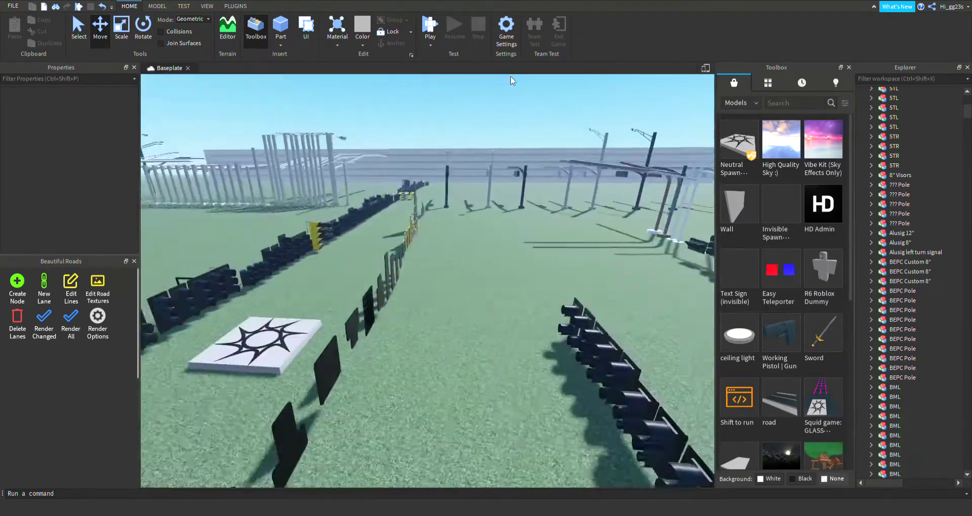
{"action": "right_click_drag", "start_coordinate": [482, 184], "coordinate": [458, 169]}
{"action": "key", "text": "w"}
{"action": "right_click_drag", "start_coordinate": [484, 217], "coordinate": [555, 297]}
{"action": "right_click_drag", "start_coordinate": [470, 189], "coordinate": [459, 211]}
{"action": "key", "text": "s"}
{"action": "key", "text": "w"}
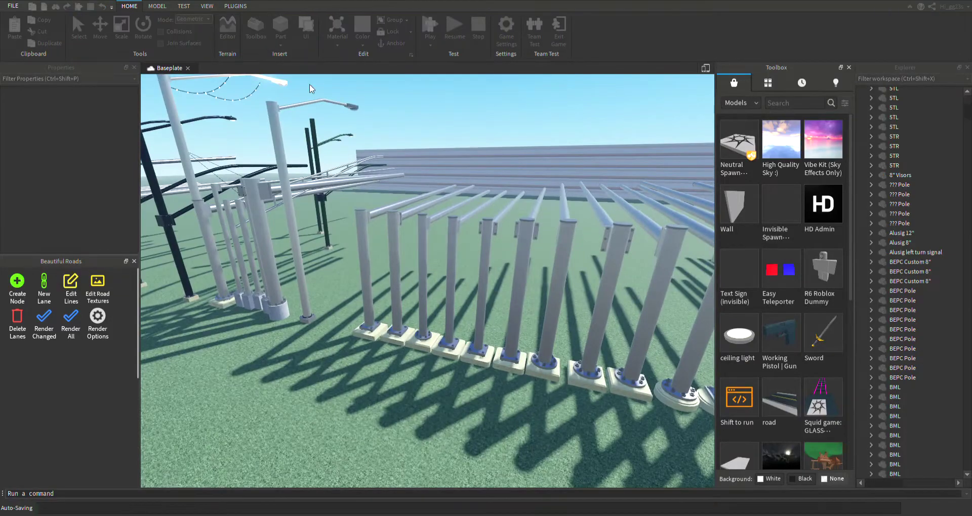
{"action": "key", "text": "w"}
{"action": "key", "text": "a"}
{"action": "key", "text": "a"}
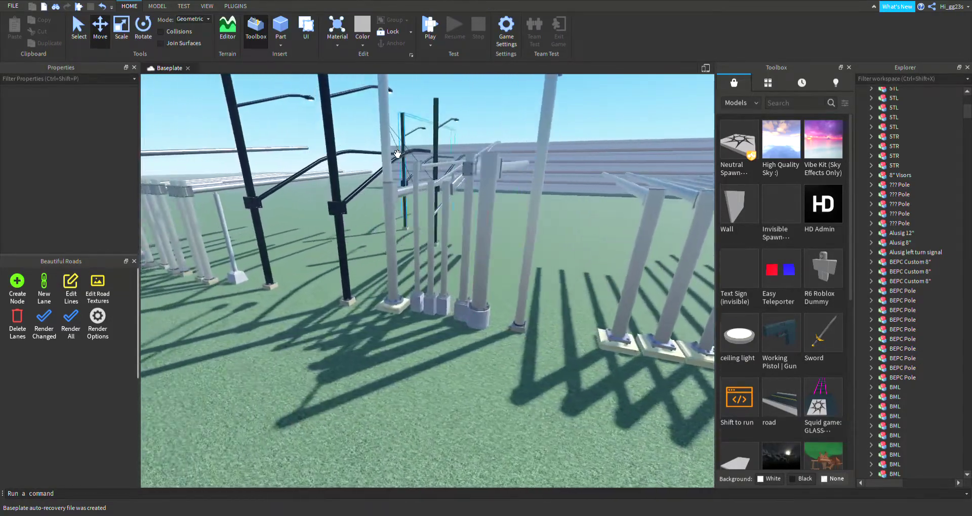
{"action": "key", "text": "a"}
{"action": "key", "text": "s"}
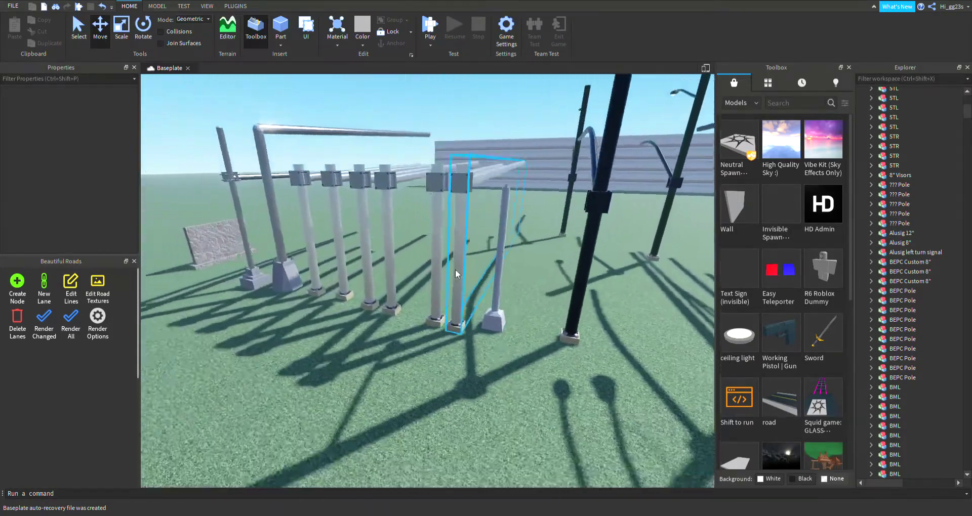
{"action": "key", "text": "w"}
{"action": "right_click_drag", "start_coordinate": [429, 164], "coordinate": [478, 166]}
{"action": "key", "text": "d"}
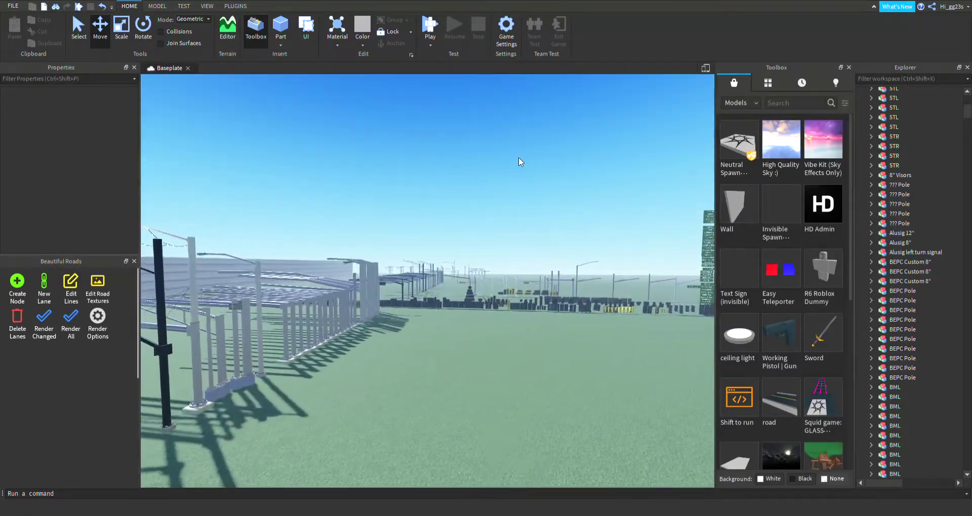
Look over the tall stack of green street-name signs and the nearby rows of signals and backplates.
{"action": "key", "text": "w"}
{"action": "key", "text": "w"}
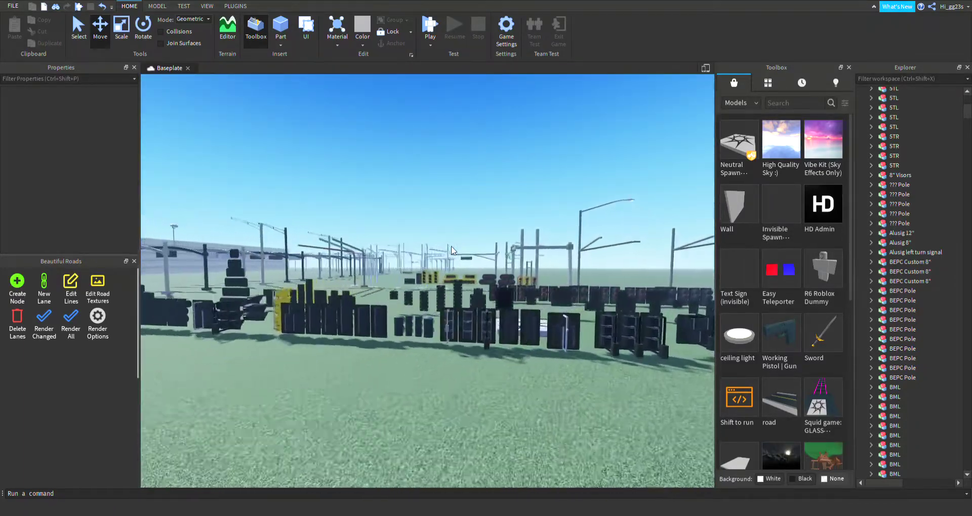
{"action": "right_click_drag", "start_coordinate": [409, 322], "coordinate": [415, 327]}
{"action": "key", "text": "w"}
{"action": "scroll", "coordinate": [416, 327], "scroll_direction": "down", "scroll_amount": 5}
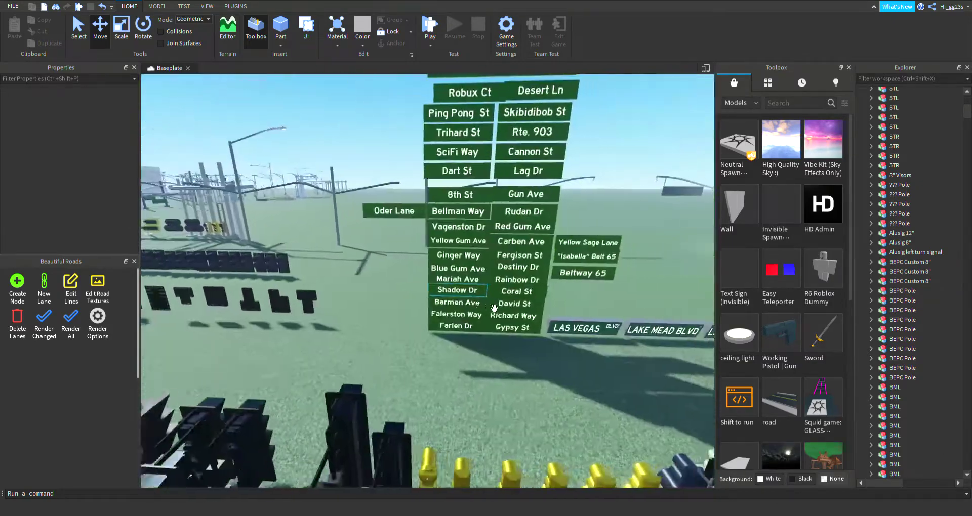
{"action": "scroll", "coordinate": [579, 183], "scroll_direction": "up", "scroll_amount": 8}
{"action": "scroll", "coordinate": [551, 142], "scroll_direction": "up", "scroll_amount": 2}
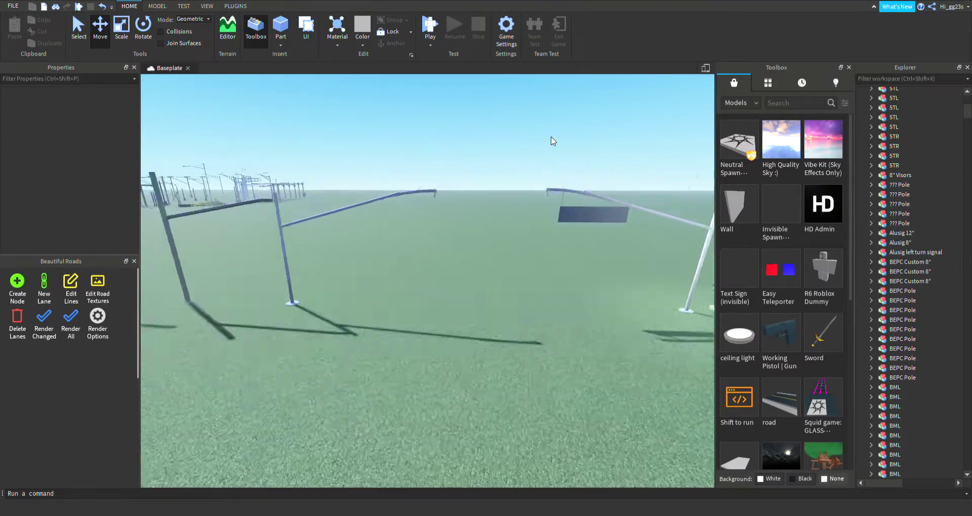
{"action": "scroll", "coordinate": [472, 236], "scroll_direction": "down", "scroll_amount": 10}
{"action": "right_click_drag", "start_coordinate": [364, 264], "coordinate": [424, 192]}
{"action": "key", "text": "w"}
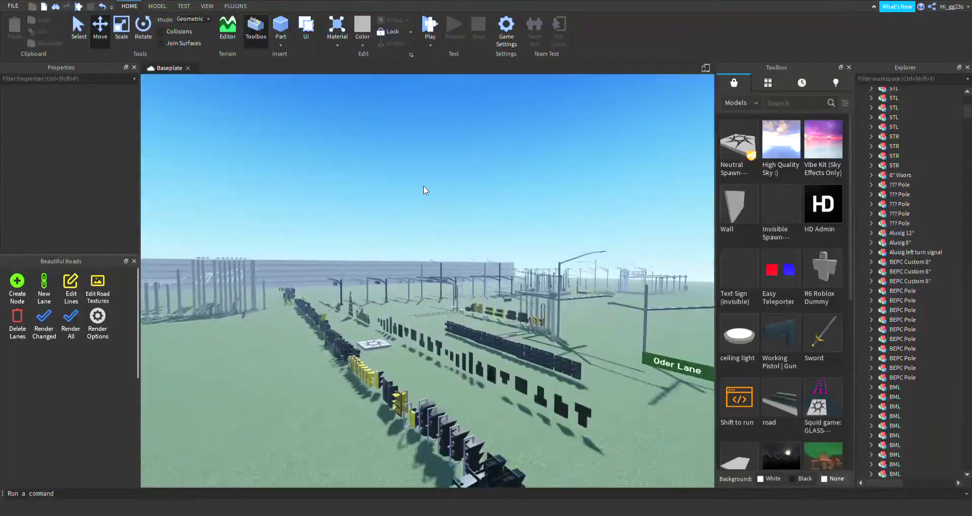
{"action": "key", "text": "w"}
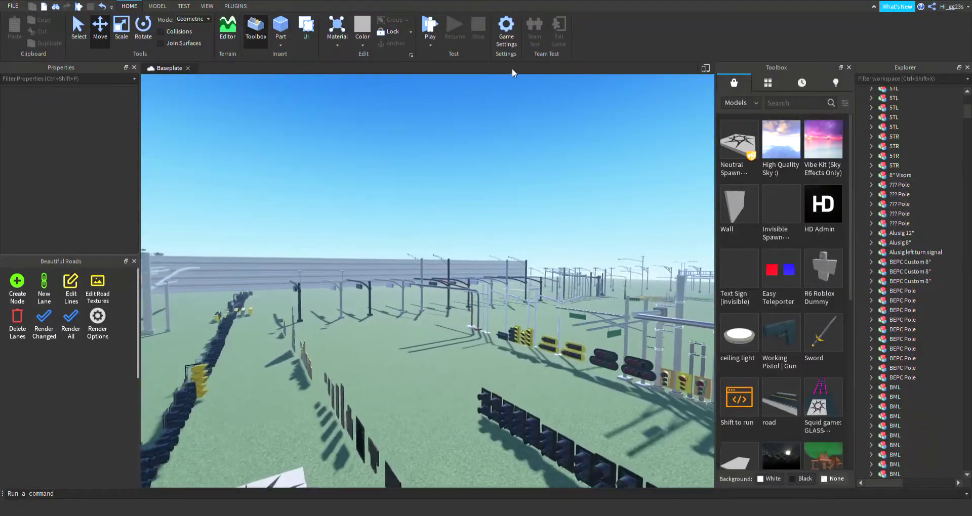
Inspect the yellow and black signals lined up in front of the mast-arm poles.
{"action": "right_click_drag", "start_coordinate": [593, 294], "coordinate": [602, 313]}
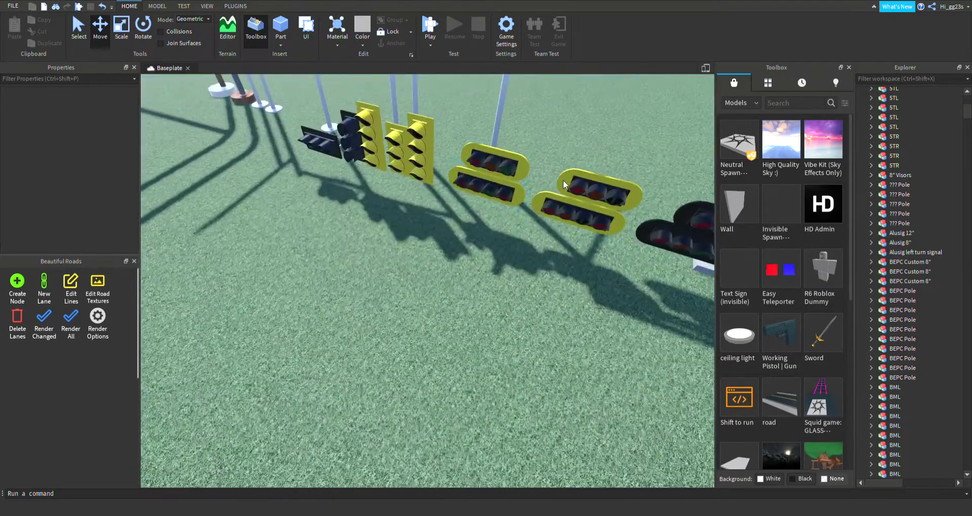
{"action": "scroll", "coordinate": [580, 210], "scroll_direction": "down", "scroll_amount": 2}
{"action": "right_click_drag", "start_coordinate": [578, 209], "coordinate": [597, 208]}
{"action": "scroll", "coordinate": [383, 251], "scroll_direction": "down", "scroll_amount": 6}
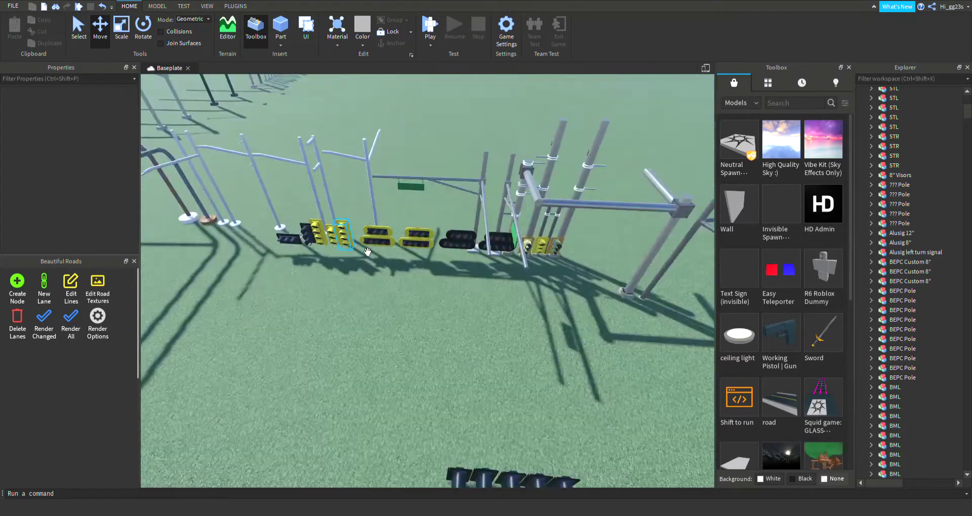
{"action": "right_click_drag", "start_coordinate": [368, 252], "coordinate": [349, 210]}
{"action": "scroll", "coordinate": [334, 223], "scroll_direction": "up", "scroll_amount": 8}
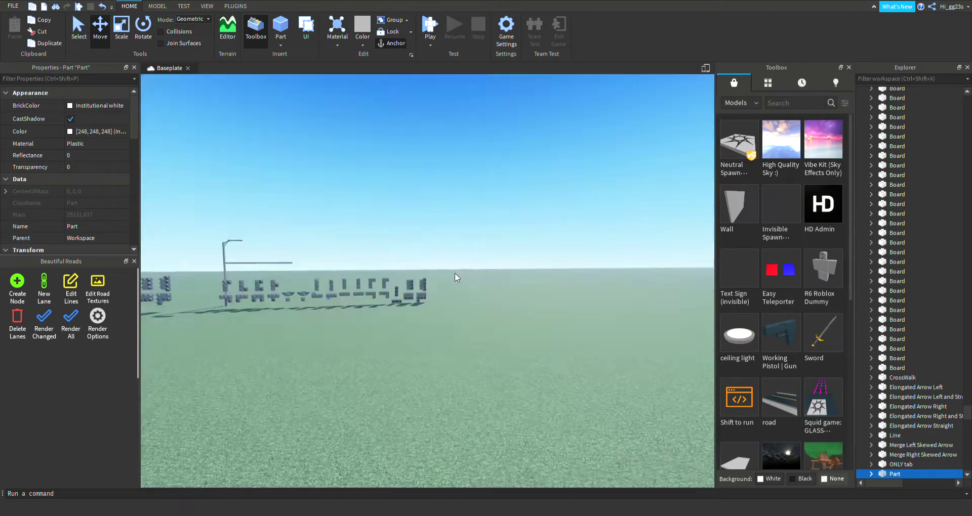
Clear the selection around the distant signal groups and tour the signal row and the mast-arm poles with sign boxes.
{"action": "left_click", "coordinate": [405, 281]}
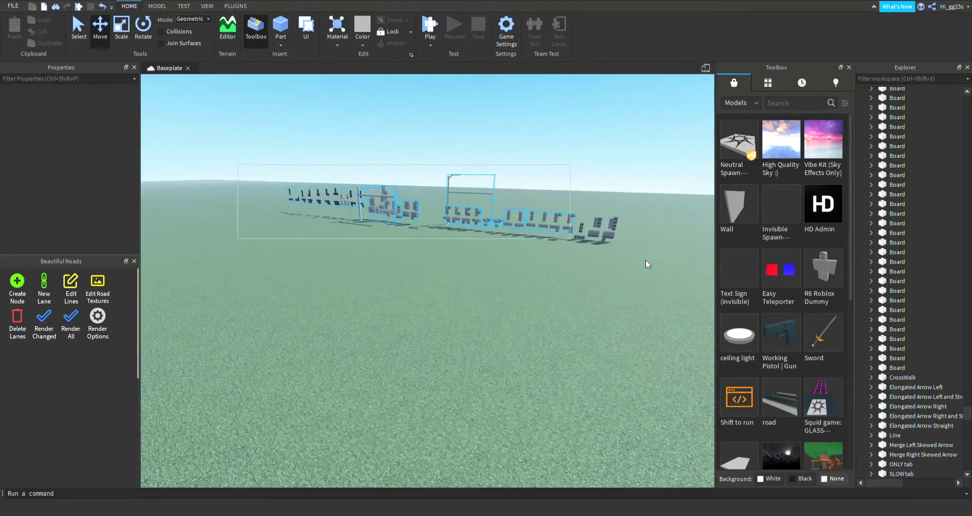
{"action": "left_click", "coordinate": [658, 263]}
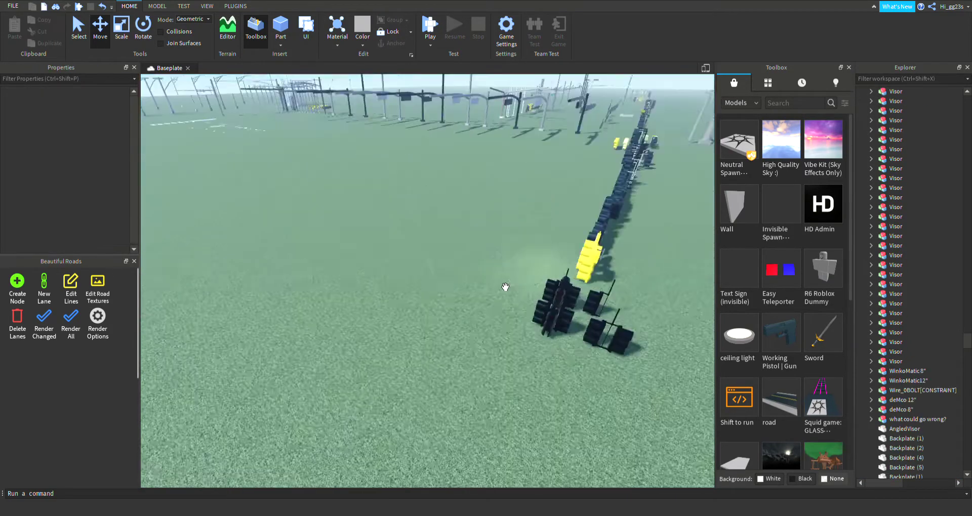
{"action": "key", "text": "w"}
{"action": "right_click_drag", "start_coordinate": [505, 287], "coordinate": [667, 388]}
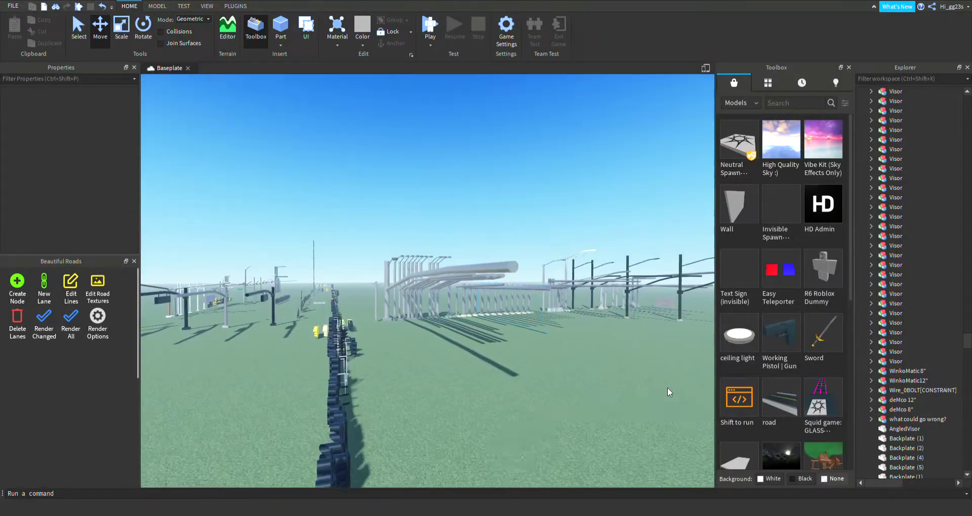
{"action": "key", "text": "w"}
{"action": "right_click_drag", "start_coordinate": [287, 363], "coordinate": [297, 311]}
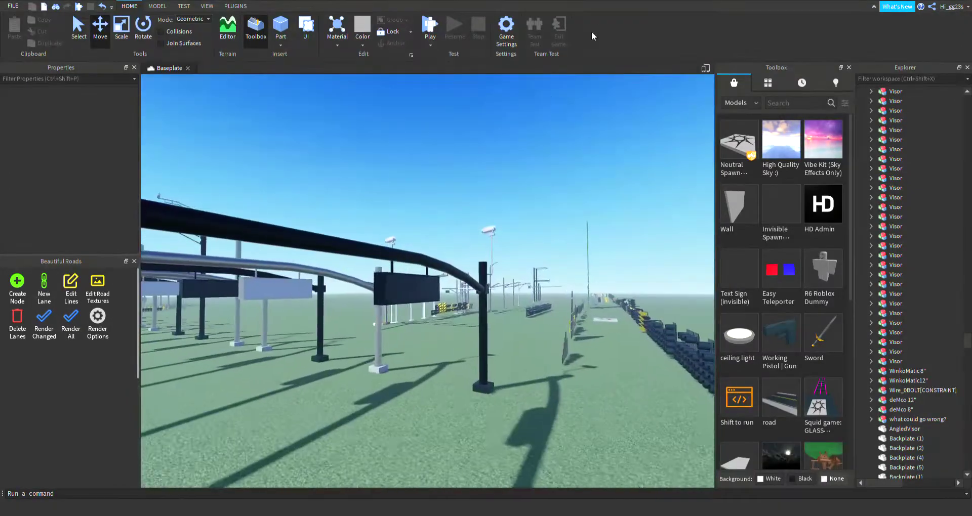
{"action": "key", "text": "w"}
{"action": "key", "text": "e"}
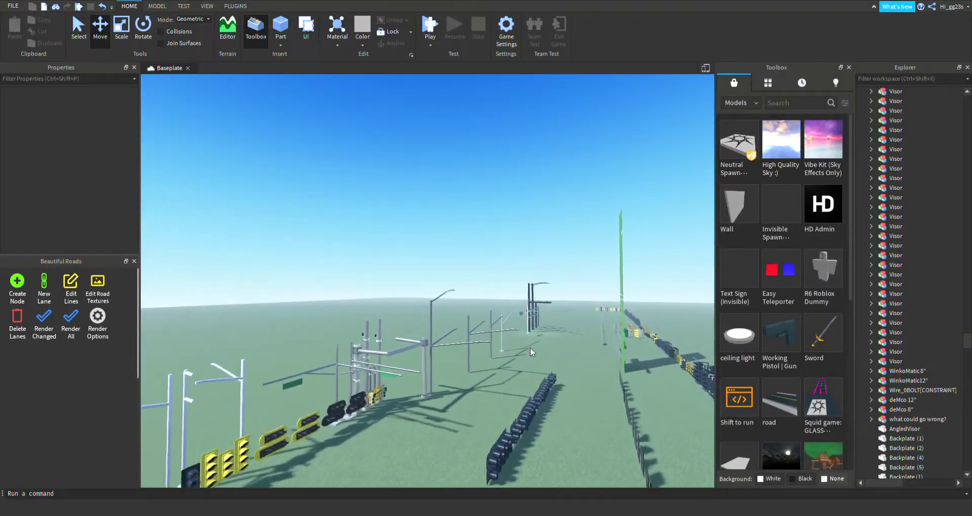
Examine the horizontal double signals and the vertical signals with orange and yellow backplates up close.
{"action": "right_click_drag", "start_coordinate": [530, 347], "coordinate": [529, 335]}
{"action": "key", "text": "w"}
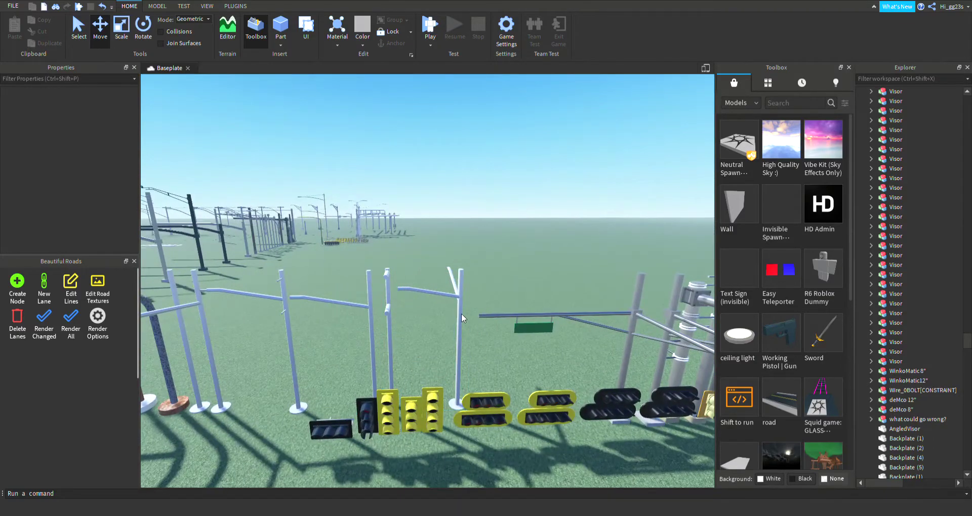
{"action": "key", "text": "w"}
{"action": "right_click_drag", "start_coordinate": [487, 374], "coordinate": [487, 375]}
{"action": "key", "text": "d"}
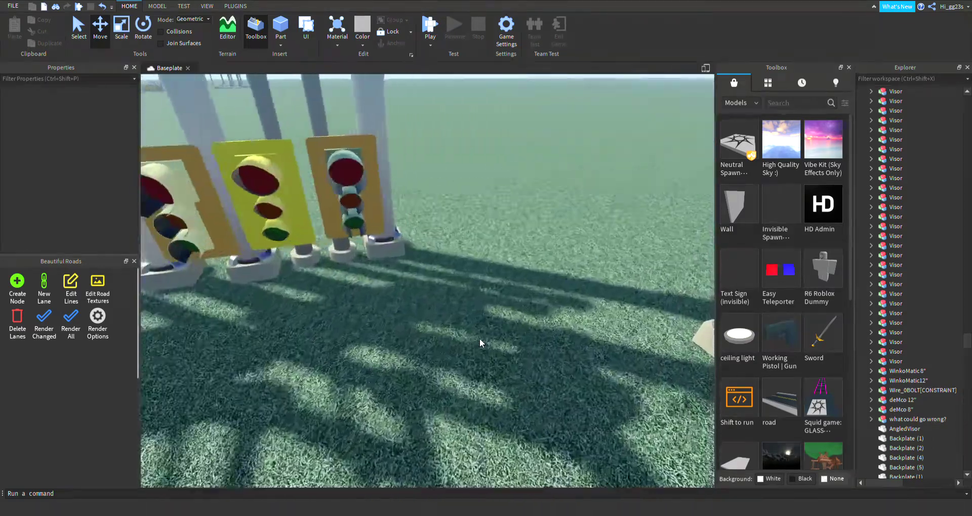
{"action": "right_click_drag", "start_coordinate": [479, 338], "coordinate": [448, 295]}
{"action": "key", "text": "s"}
{"action": "key", "text": "a"}
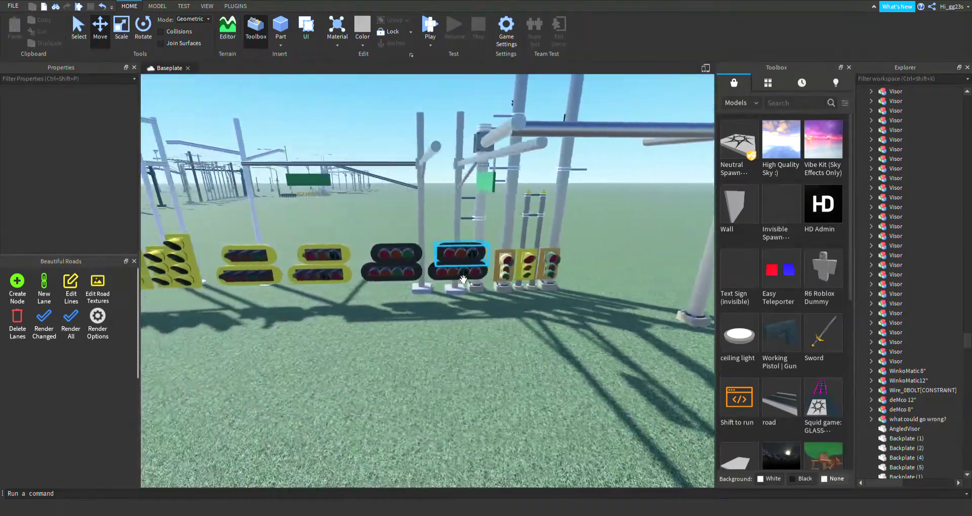
Look over the row of yellow and black signals in front of the poles and the nearby rows of backplates.
{"action": "key", "text": "a"}
{"action": "key", "text": "w"}
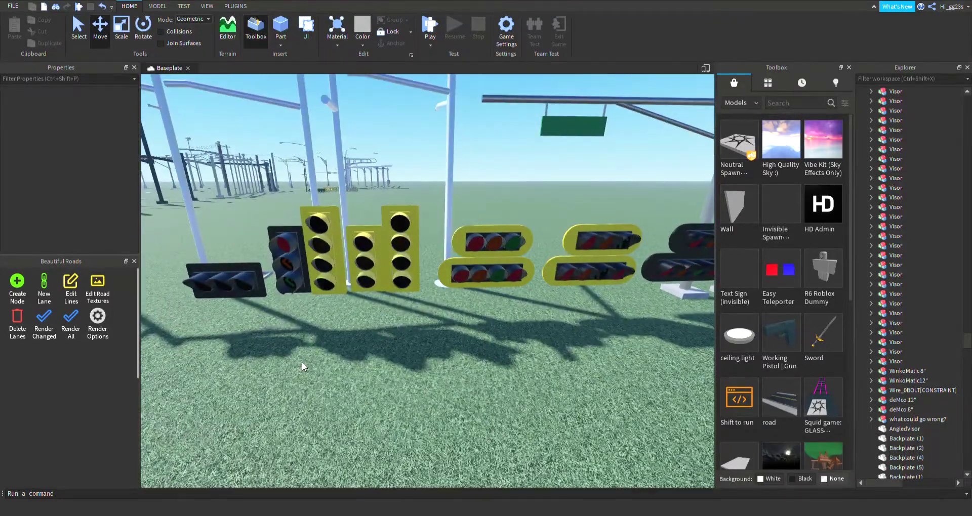
{"action": "key", "text": "a"}
{"action": "key", "text": "s"}
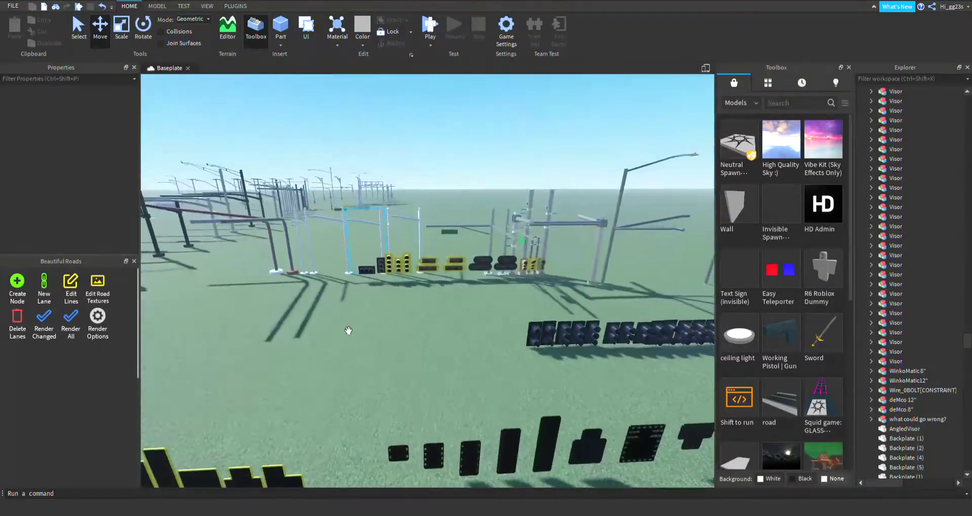
{"action": "key", "text": "d"}
{"action": "key", "text": "w"}
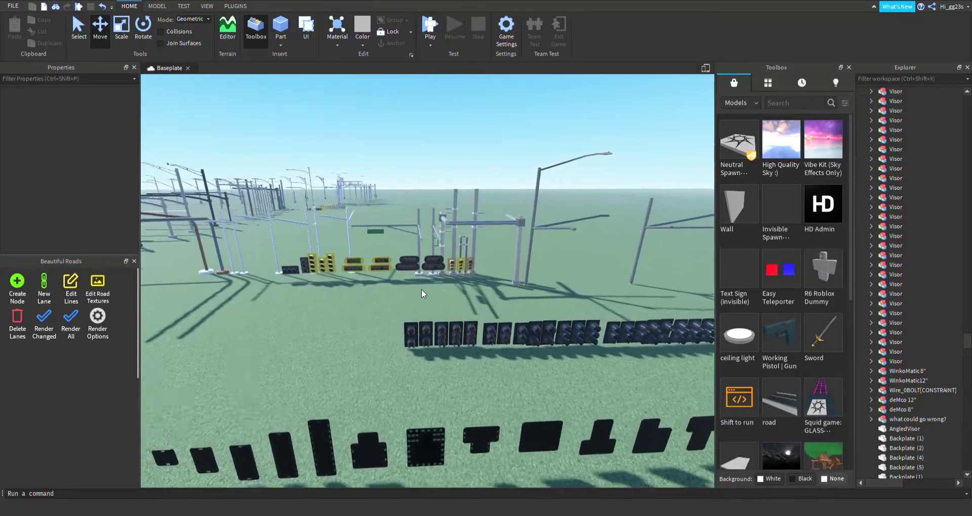
{"action": "right_click_drag", "start_coordinate": [421, 289], "coordinate": [345, 341]}
{"action": "key", "text": "d"}
{"action": "key", "text": "w"}
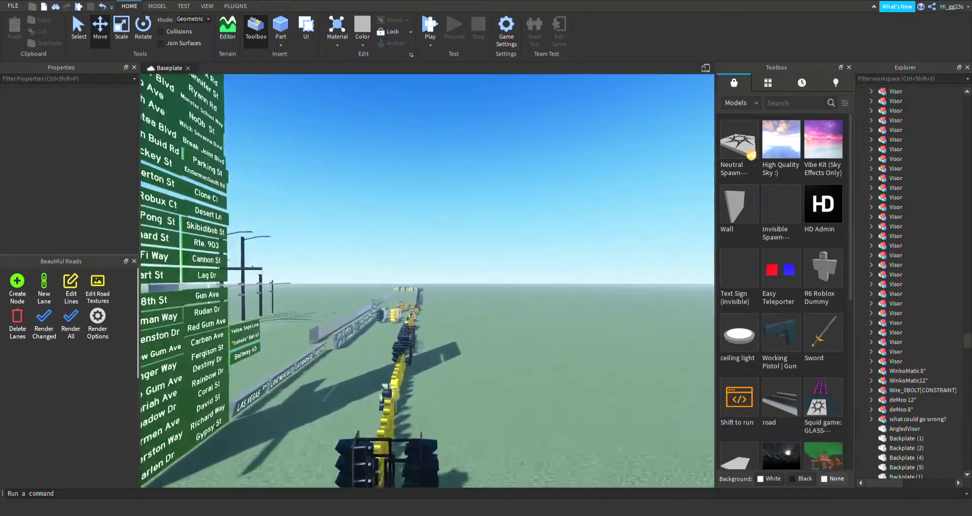
Tour from the green street-name signs across the signal rows to the streetlights and mast-arm poles.
{"action": "right_click_drag", "start_coordinate": [291, 301], "coordinate": [450, 329]}
{"action": "key", "text": "d"}
{"action": "key", "text": "w"}
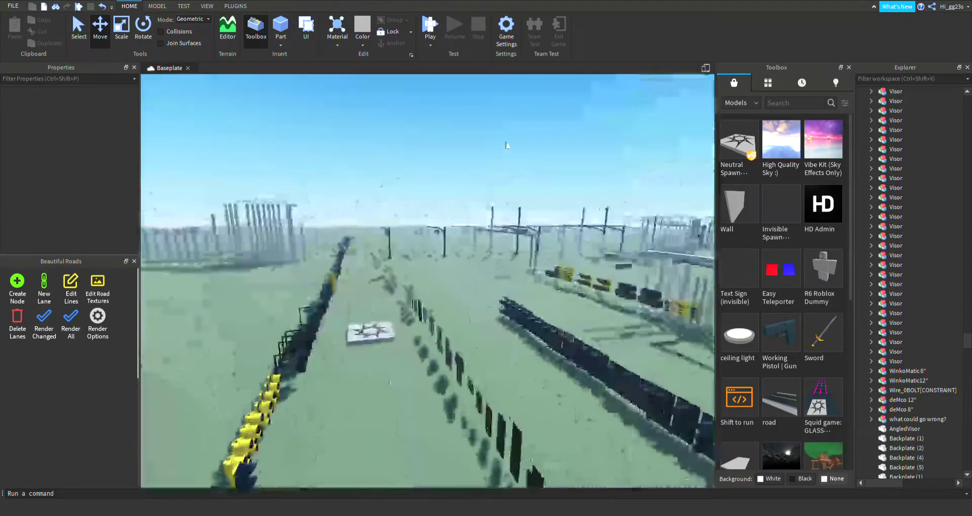
{"action": "key", "text": "w"}
{"action": "key", "text": "d"}
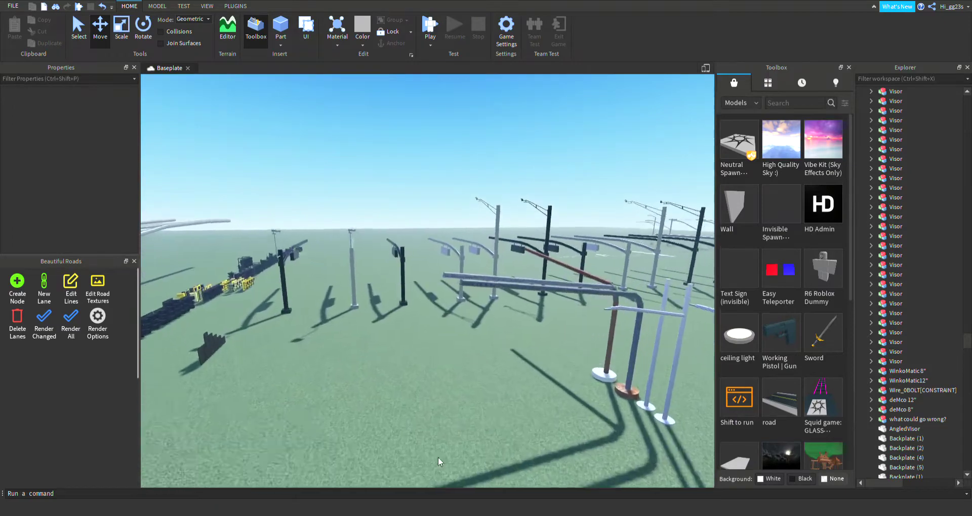
{"action": "right_click_drag", "start_coordinate": [438, 457], "coordinate": [373, 267]}
{"action": "key", "text": "w"}
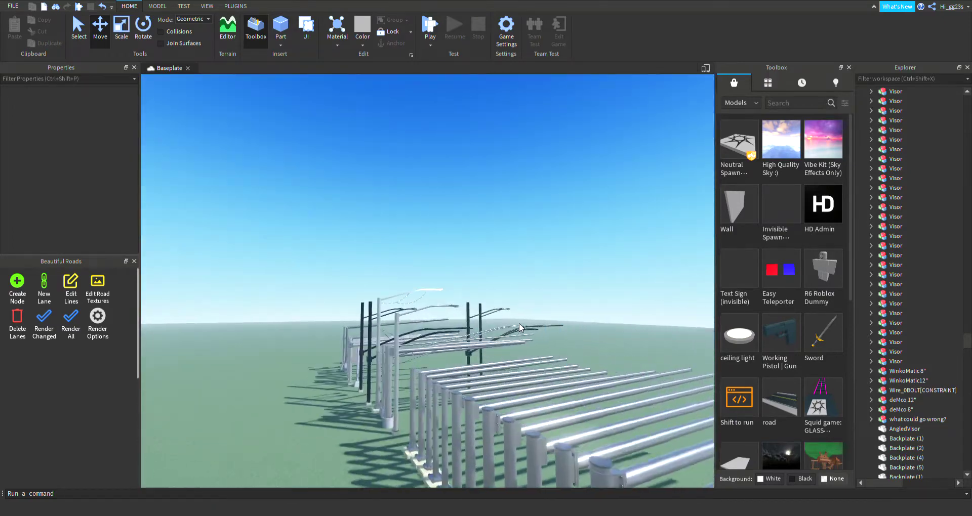
Examine the rows of grey and black mast-arm poles and their bases from above.
{"action": "right_click_drag", "start_coordinate": [475, 331], "coordinate": [498, 387]}
{"action": "key", "text": "a"}
{"action": "key", "text": "w"}
{"action": "key", "text": "s"}
{"action": "key", "text": "a"}
{"action": "key", "text": "w"}
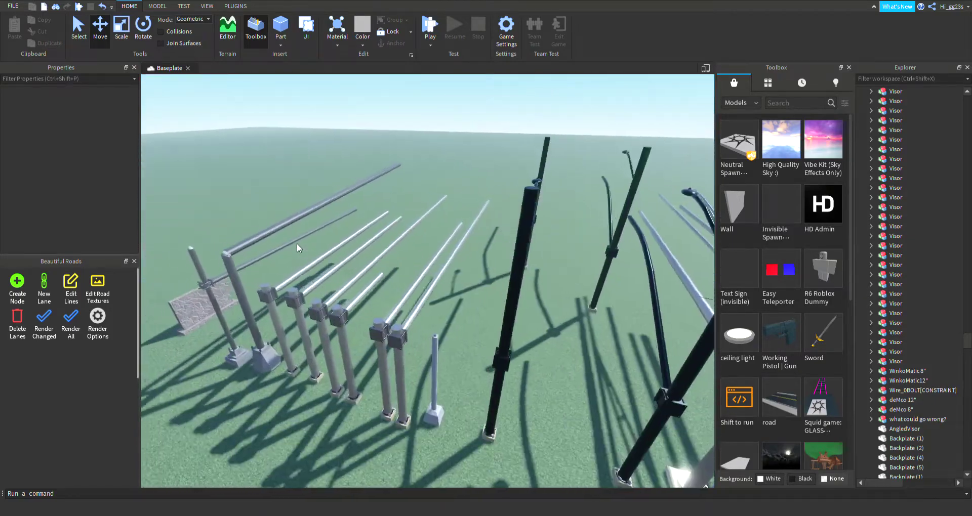
{"action": "right_click_drag", "start_coordinate": [383, 268], "coordinate": [404, 286]}
{"action": "key", "text": "a"}
{"action": "key", "text": "s"}
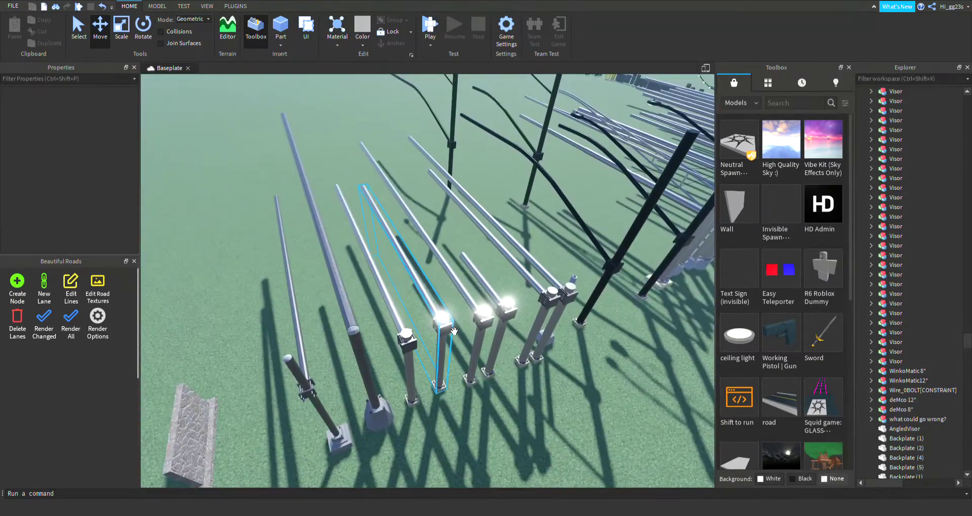
Move one of the grey mast-arm poles out of its row onto the empty area of the baseplate and deselect it.
{"action": "left_click_drag", "start_coordinate": [547, 400], "coordinate": [533, 397]}
{"action": "right_click_drag", "start_coordinate": [547, 399], "coordinate": [533, 397]}
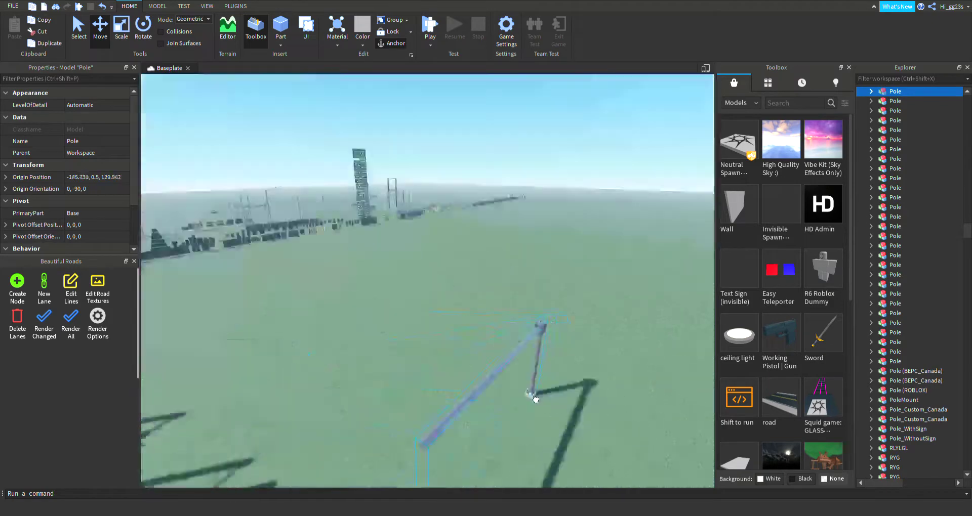
{"action": "left_click_drag", "start_coordinate": [533, 397], "coordinate": [444, 360]}
{"action": "right_click_drag", "start_coordinate": [533, 396], "coordinate": [412, 373]}
{"action": "left_click", "coordinate": [415, 372]}
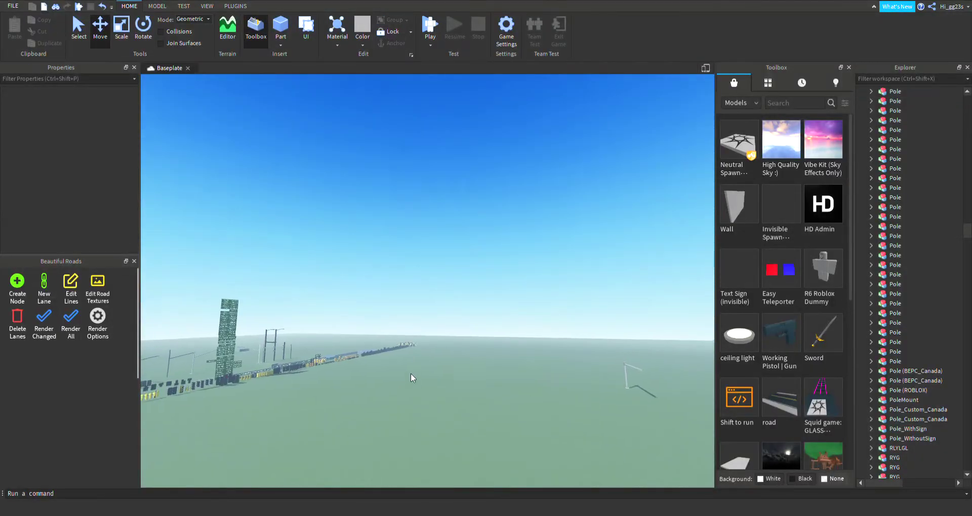
Look along the street-name sign stack and the line of signals as far as the freestanding vertical signals.
{"action": "key", "text": "w"}
{"action": "right_click_drag", "start_coordinate": [378, 259], "coordinate": [375, 268]}
{"action": "scroll", "coordinate": [384, 372], "scroll_direction": "up", "scroll_amount": 10}
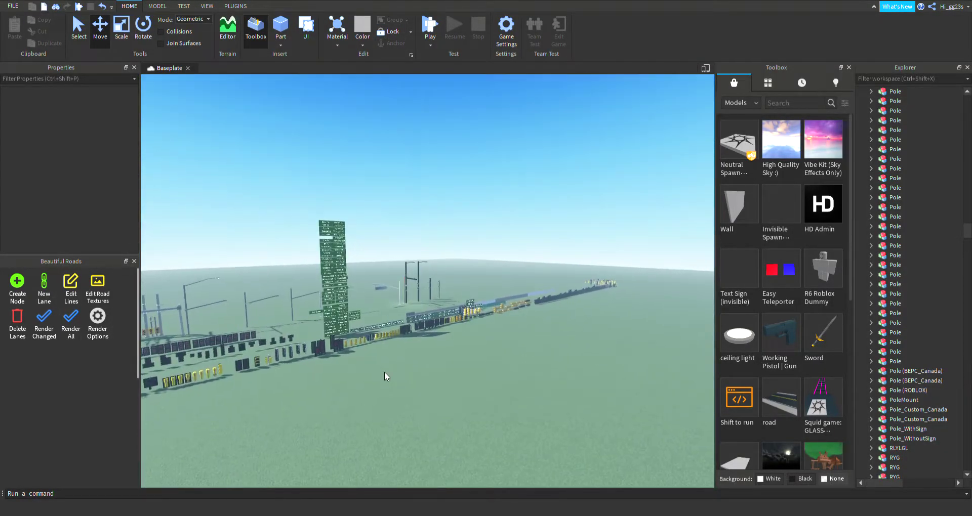
{"action": "scroll", "coordinate": [327, 370], "scroll_direction": "up", "scroll_amount": 10}
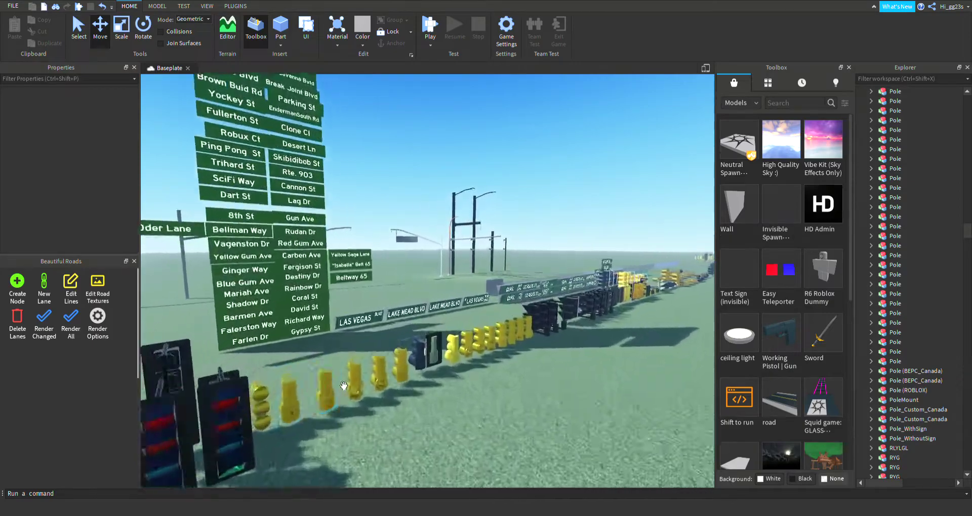
{"action": "right_click_drag", "start_coordinate": [445, 377], "coordinate": [461, 323]}
{"action": "key", "text": "w"}
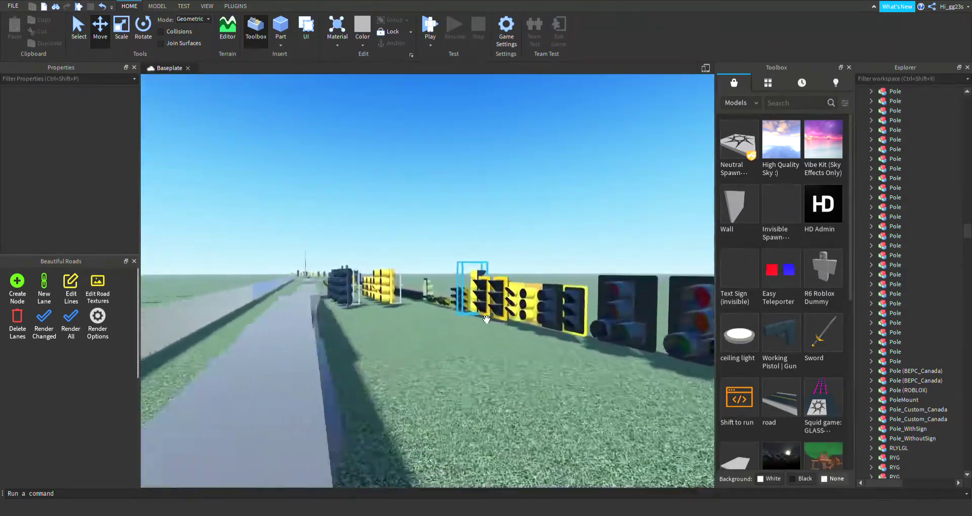
{"action": "right_click_drag", "start_coordinate": [527, 293], "coordinate": [450, 162]}
{"action": "key", "text": "w"}
{"action": "key", "text": "w"}
{"action": "key", "text": "a"}
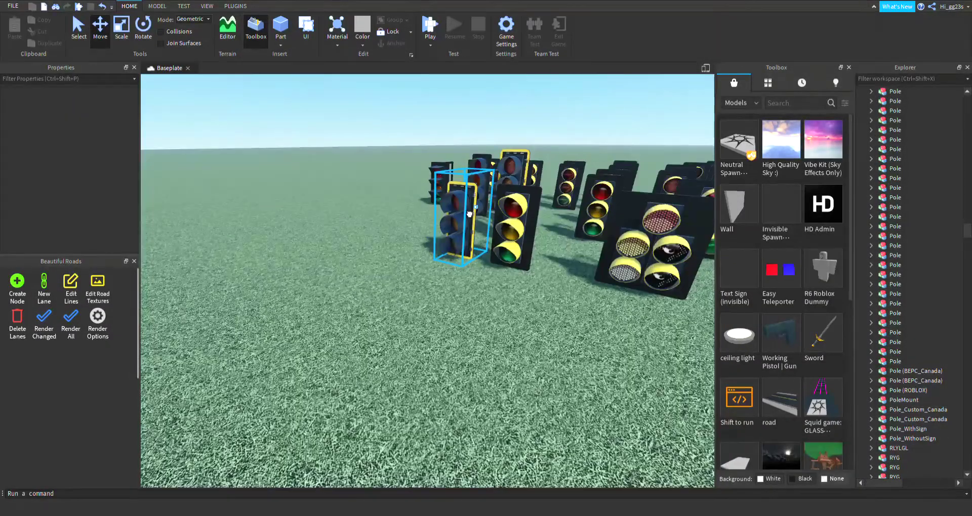
Move the three-light RYG signal with the yellow-bordered backplate onto the open grass beside the separated mast-arm pole.
{"action": "left_click", "coordinate": [469, 214]}
{"action": "left_click_drag", "start_coordinate": [468, 278], "coordinate": [466, 316]}
{"action": "right_click_drag", "start_coordinate": [481, 319], "coordinate": [466, 316]}
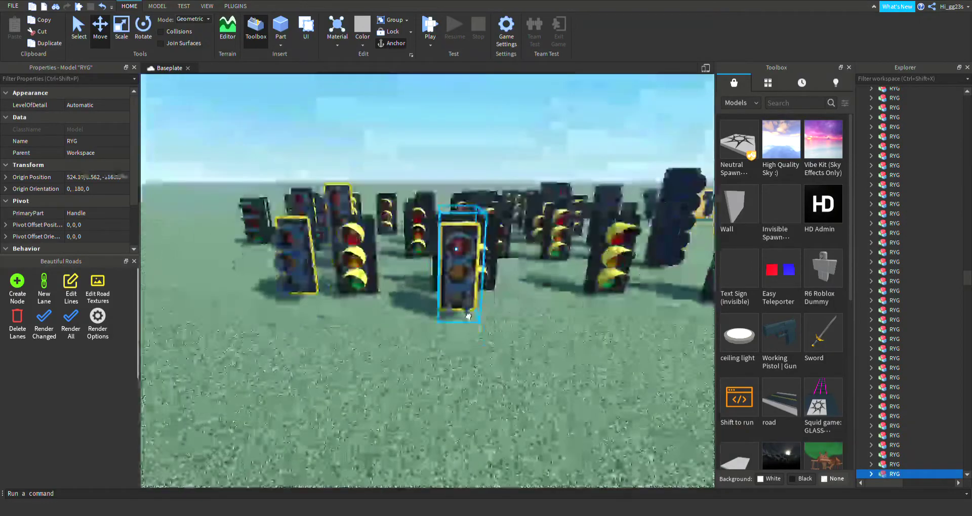
{"action": "left_click_drag", "start_coordinate": [466, 317], "coordinate": [460, 230]}
{"action": "left_click_drag", "start_coordinate": [503, 200], "coordinate": [398, 404]}
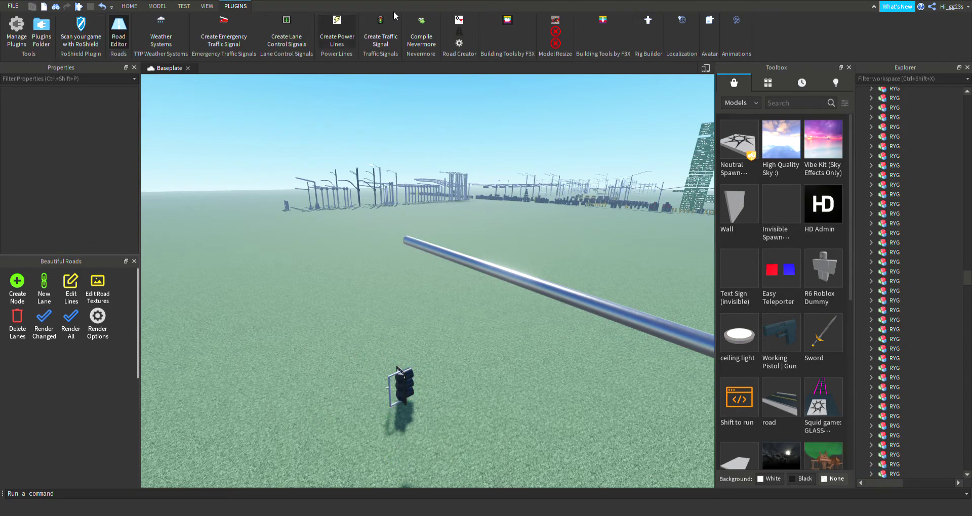
Create a traffic signal system with 2 Directions near the mast-arm pole, setting and confirming its direction arrows.
{"action": "right_click_drag", "start_coordinate": [418, 203], "coordinate": [425, 217]}
{"action": "key", "text": "s"}
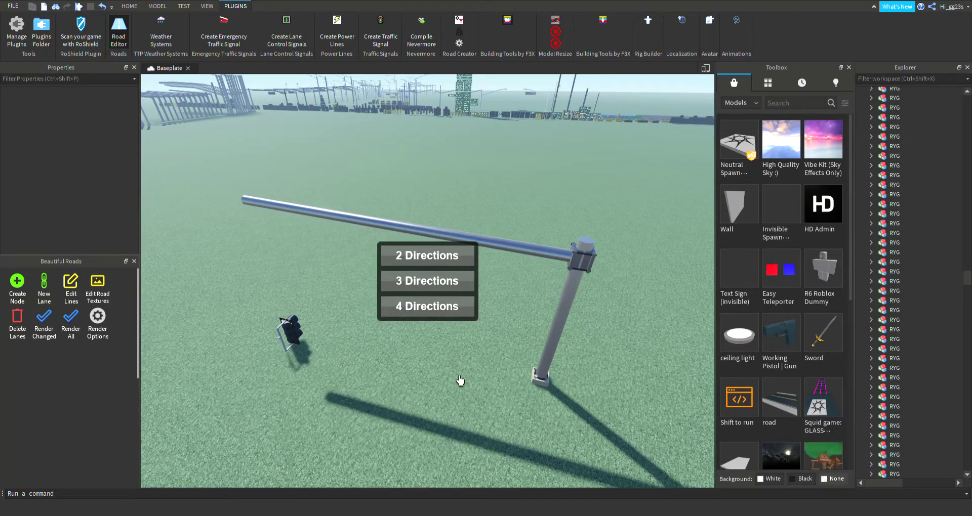
{"action": "right_click_drag", "start_coordinate": [602, 142], "coordinate": [602, 144]}
{"action": "key", "text": "s"}
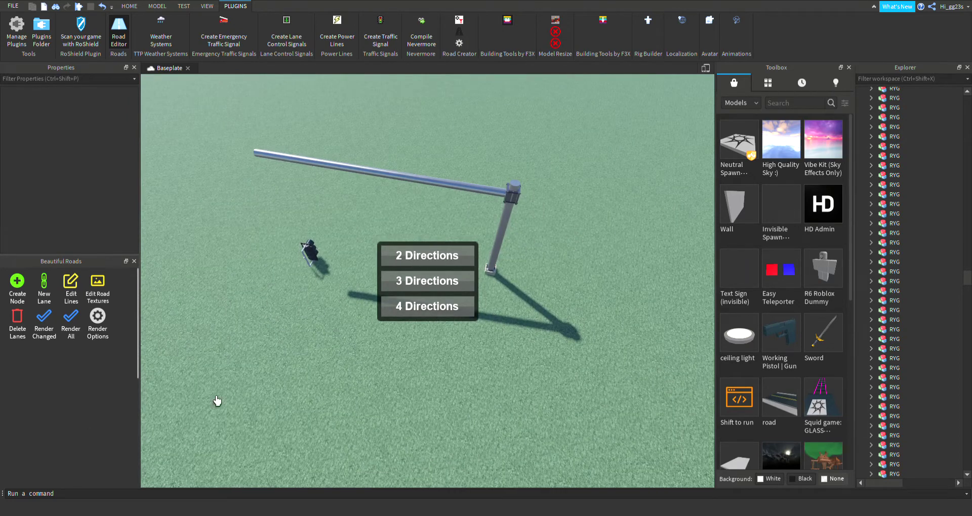
{"action": "left_click", "coordinate": [426, 268]}
{"action": "scroll", "coordinate": [412, 465], "scroll_direction": "down", "scroll_amount": 2}
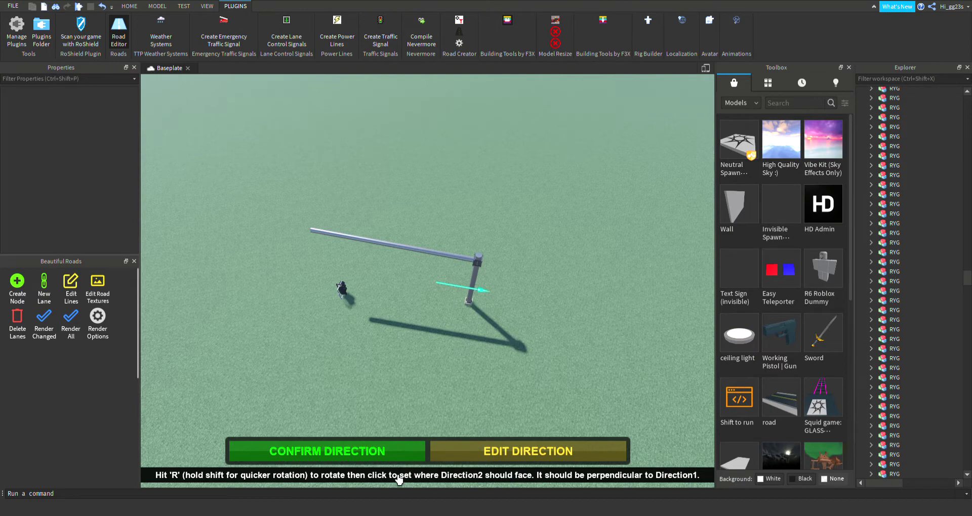
{"action": "left_click", "coordinate": [399, 478]}
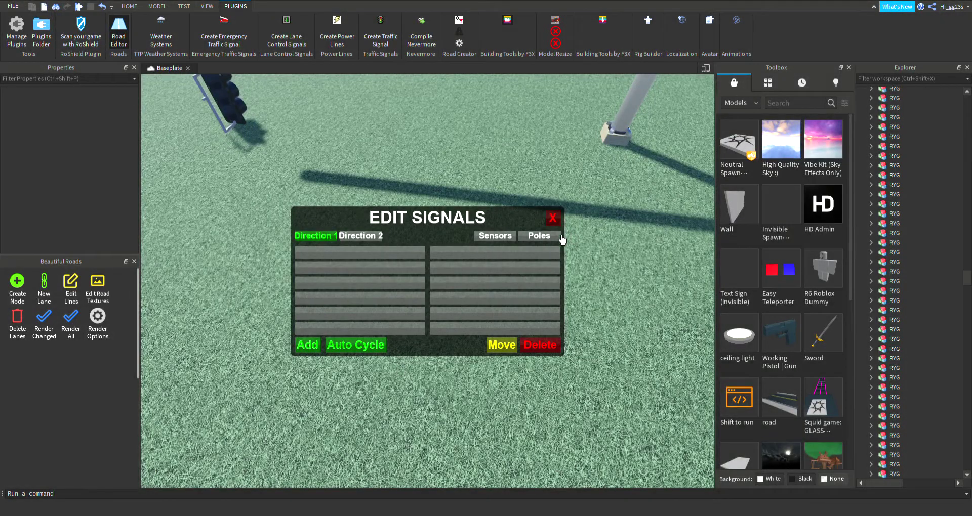
Close the signal editor and move the mast-arm Pole model into the new Signal's Poles group.
{"action": "right_click_drag", "start_coordinate": [562, 240], "coordinate": [553, 232]}
{"action": "scroll", "coordinate": [551, 241], "scroll_direction": "down", "scroll_amount": 3}
{"action": "left_click", "coordinate": [553, 218]}
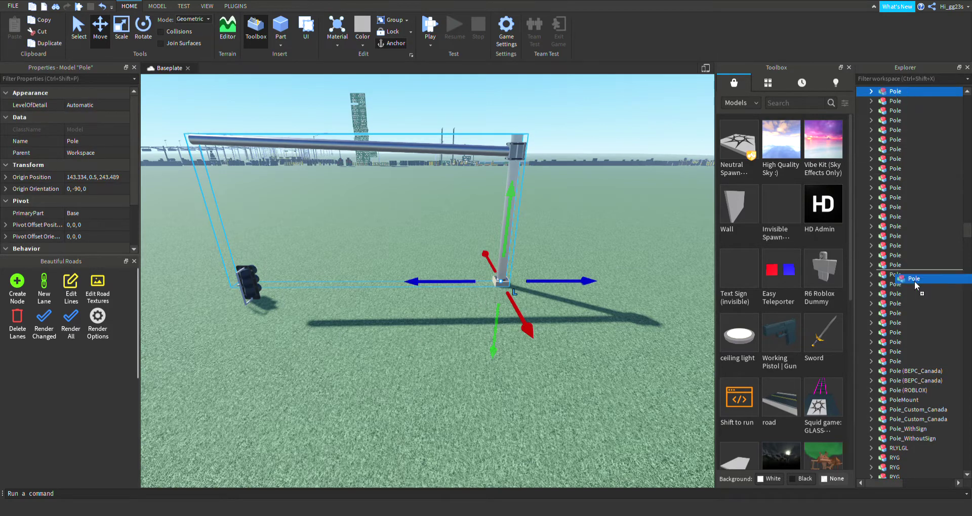
{"action": "scroll", "coordinate": [914, 281], "scroll_direction": "down", "scroll_amount": 10}
{"action": "left_click_drag", "start_coordinate": [914, 281], "coordinate": [928, 373]}
{"action": "scroll", "coordinate": [913, 281], "scroll_direction": "down", "scroll_amount": 10}
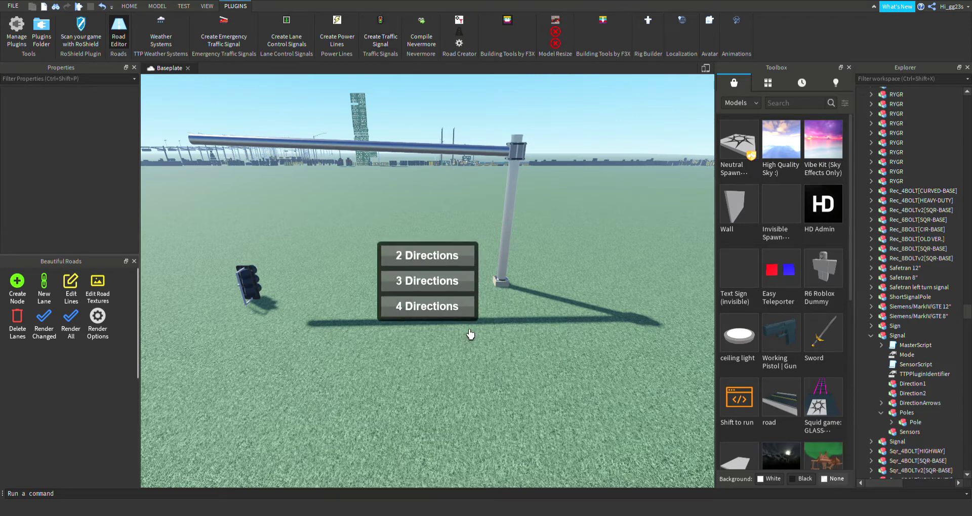
{"action": "left_click", "coordinate": [468, 315]}
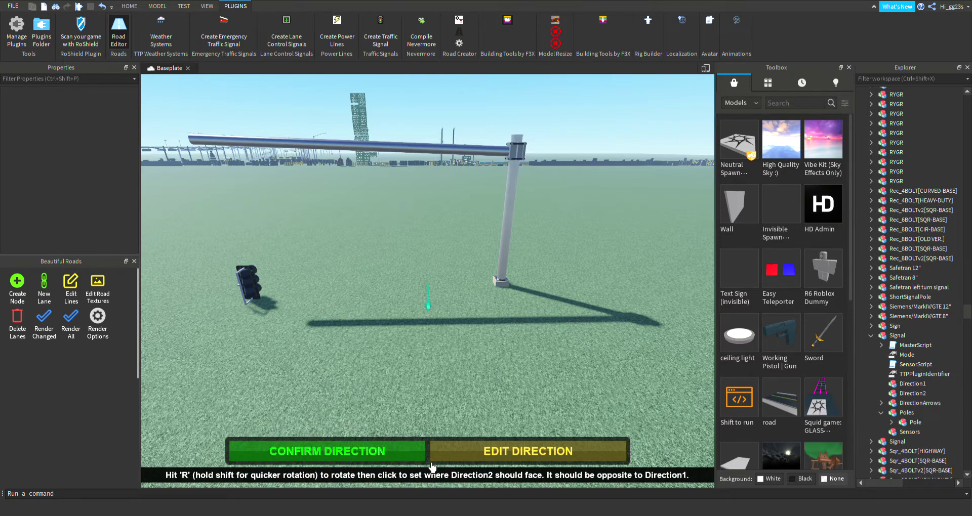
{"action": "left_click", "coordinate": [431, 464]}
{"action": "left_click", "coordinate": [432, 465]}
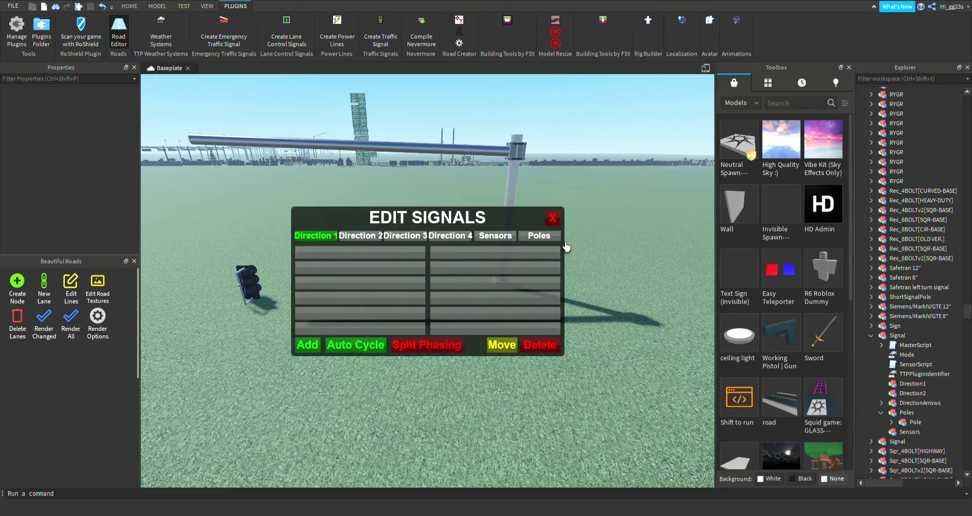
{"action": "left_click", "coordinate": [552, 218]}
{"action": "left_click", "coordinate": [128, 6]}
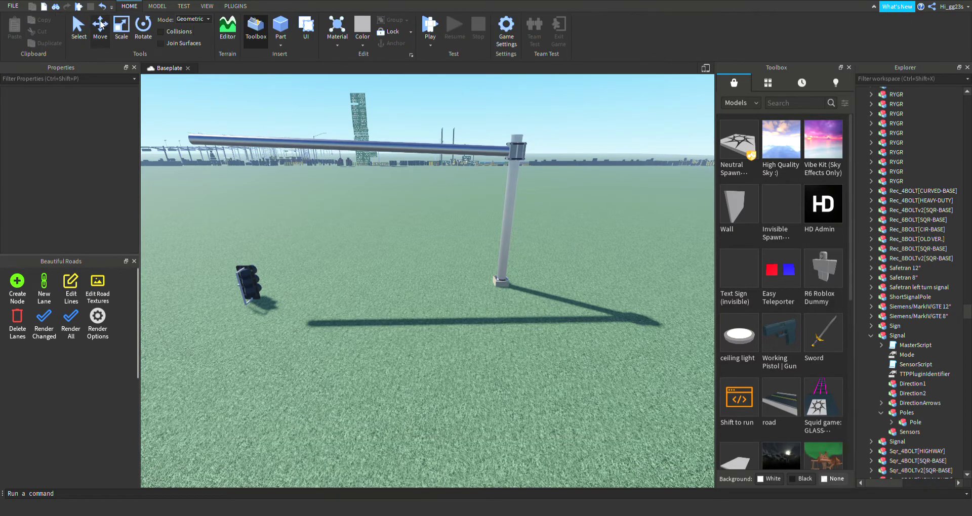
{"action": "left_click", "coordinate": [898, 441]}
Reopen the two-direction traffic signal for editing and check its pole list and the available poles.
{"action": "left_click", "coordinate": [235, 6]}
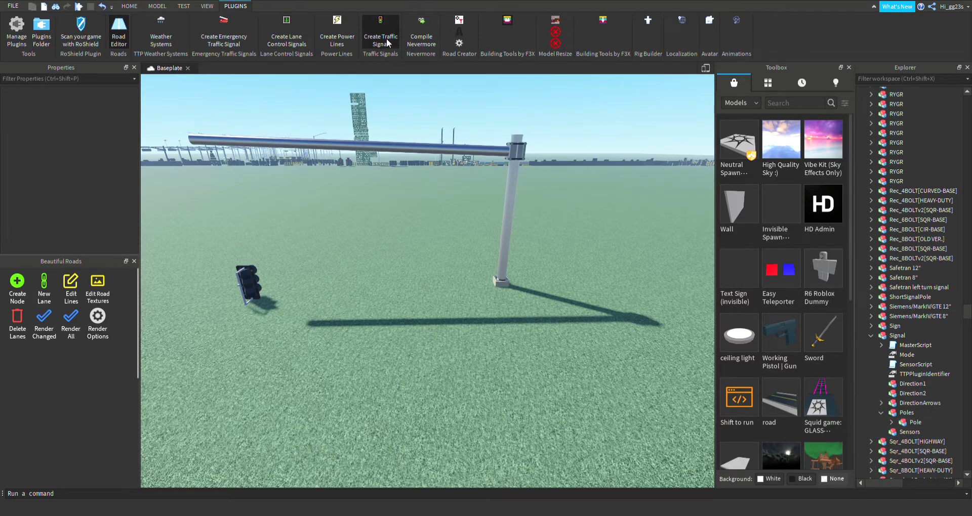
{"action": "left_click", "coordinate": [386, 43]}
{"action": "left_click", "coordinate": [457, 288]}
{"action": "scroll", "coordinate": [453, 332], "scroll_direction": "up", "scroll_amount": 2}
{"action": "left_click", "coordinate": [550, 288]}
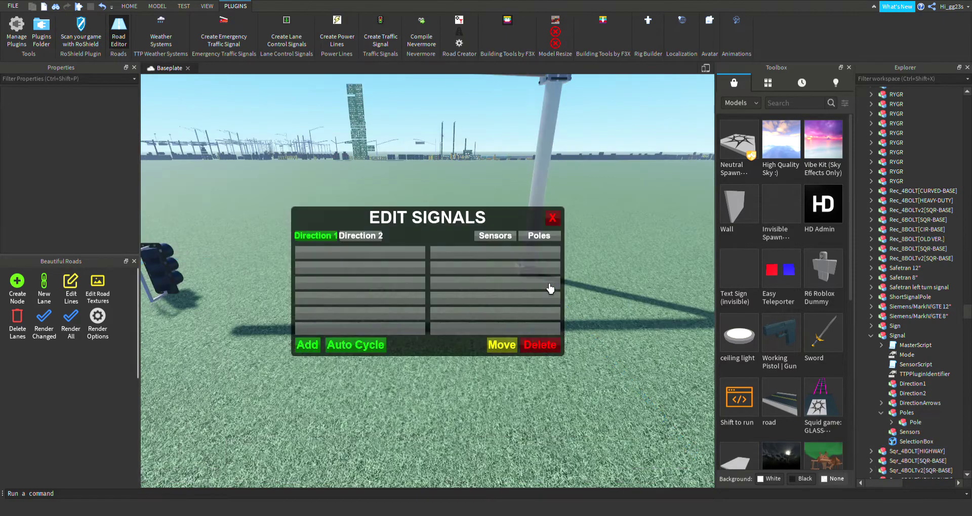
{"action": "key", "text": "s"}
{"action": "key", "text": "a"}
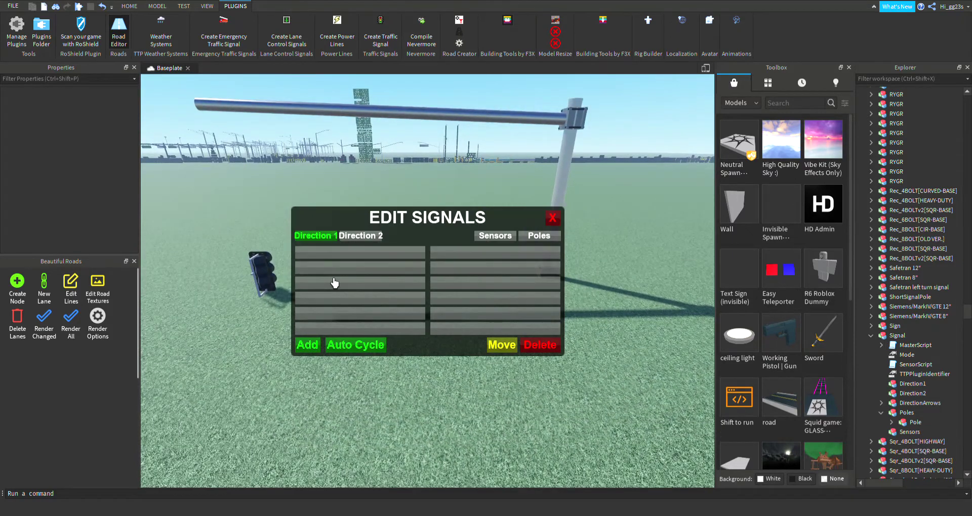
{"action": "left_click", "coordinate": [311, 347]}
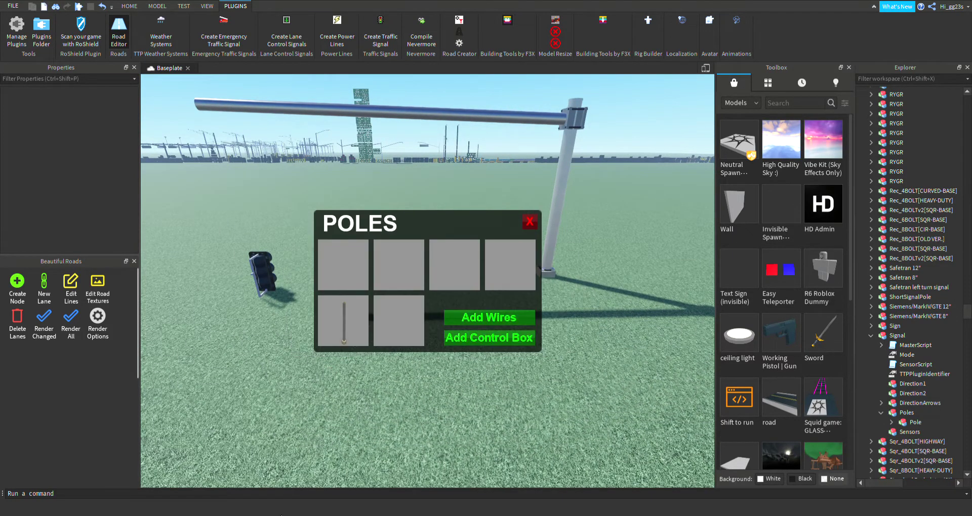
{"action": "left_click", "coordinate": [535, 256]}
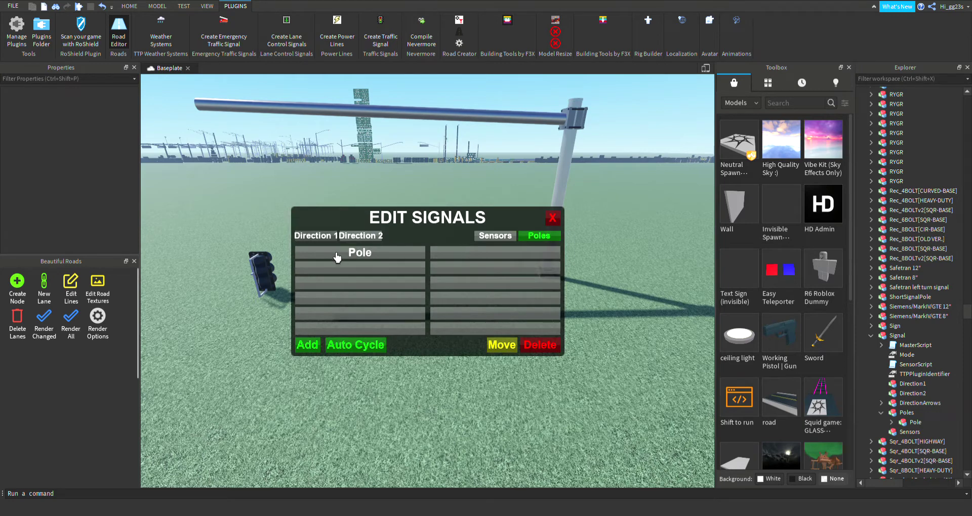
Add a red-yellow-green signal with a backplate to Direction 1, place it on the mast arm near the pole, and close the signal editor.
{"action": "left_click", "coordinate": [309, 345]}
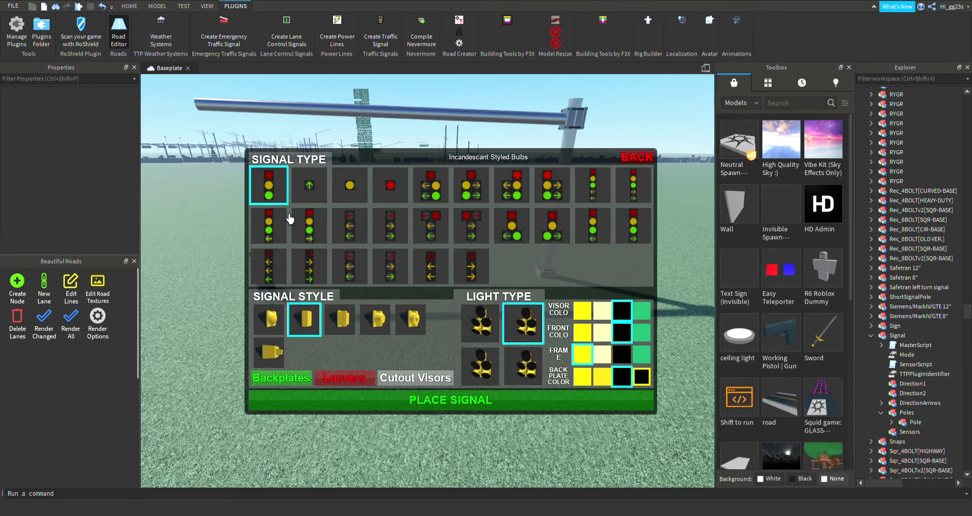
{"action": "left_click", "coordinate": [582, 402]}
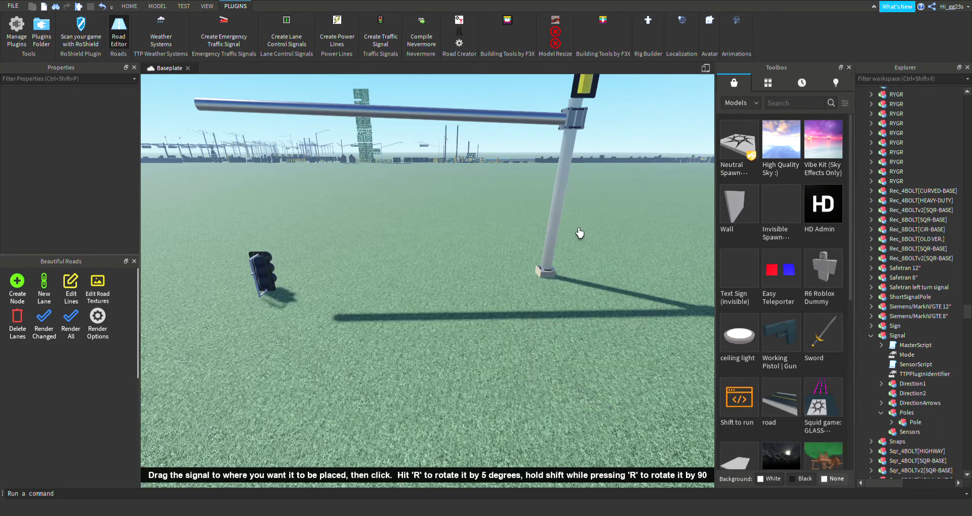
{"action": "key", "text": "w"}
{"action": "right_click_drag", "start_coordinate": [567, 173], "coordinate": [508, 175]}
{"action": "key", "text": "s"}
{"action": "key", "text": "a"}
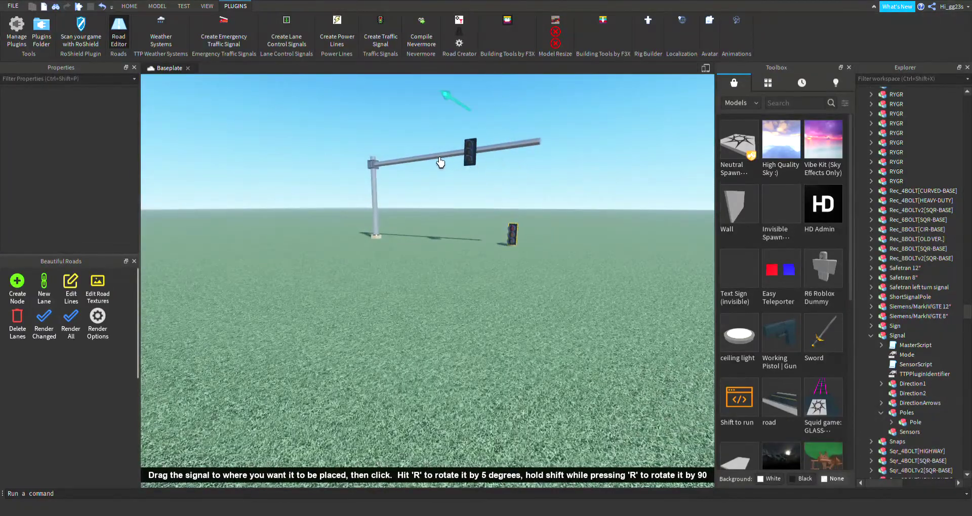
{"action": "left_click", "coordinate": [429, 181]}
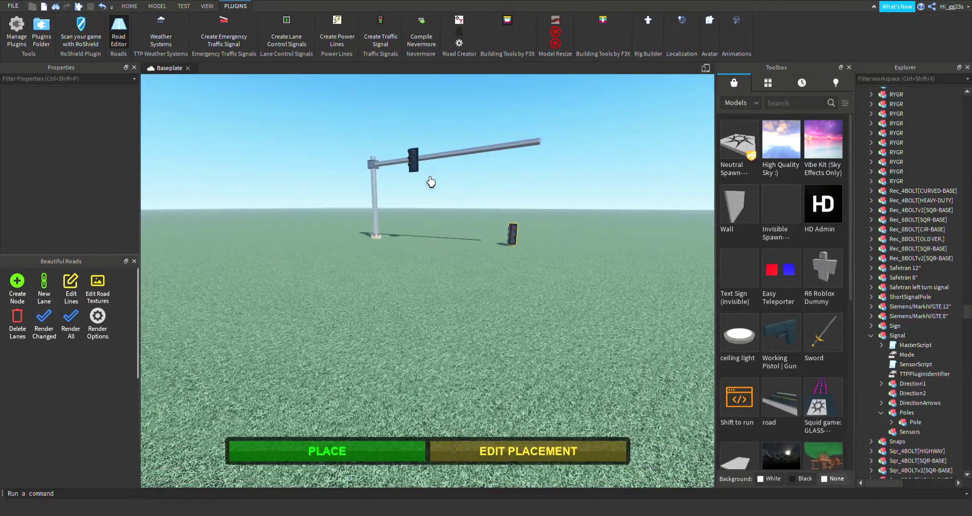
{"action": "left_click", "coordinate": [397, 462]}
{"action": "left_click", "coordinate": [552, 218]}
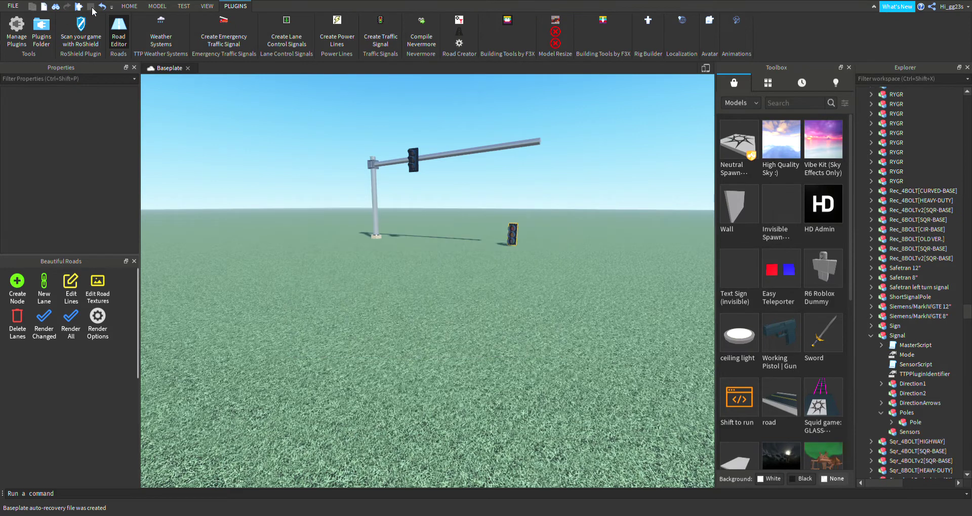
Move the yellow-bordered RYG signal from the grass up to the outer part of the mast arm.
{"action": "left_click", "coordinate": [128, 7]}
{"action": "left_click", "coordinate": [562, 240]}
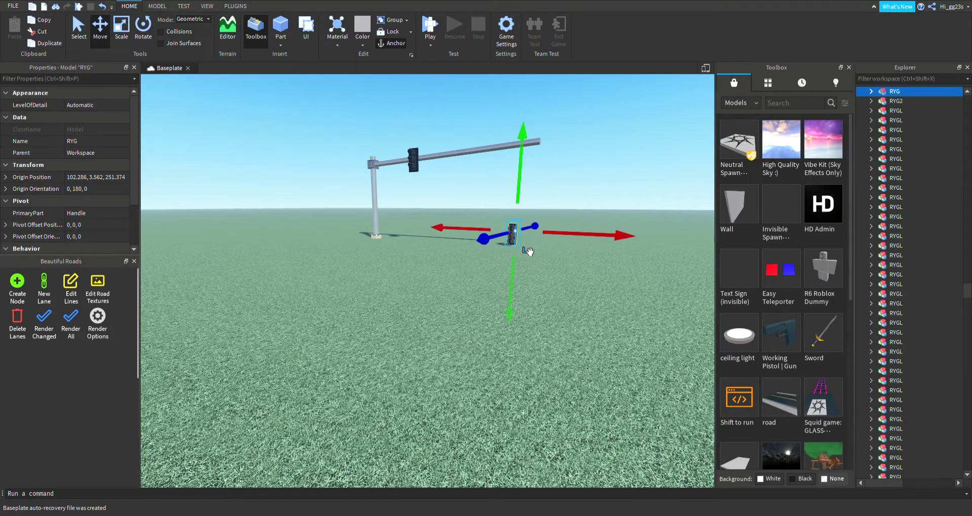
{"action": "key", "text": "f"}
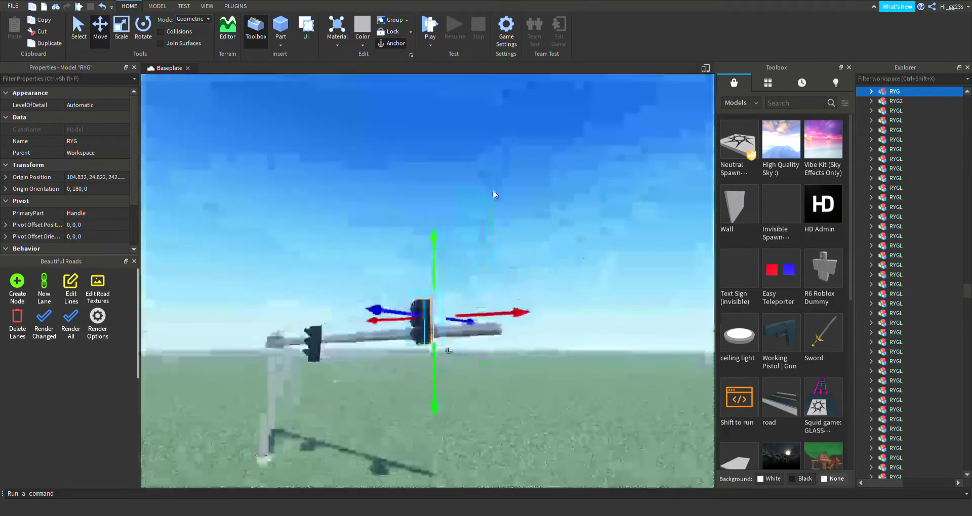
{"action": "scroll", "coordinate": [334, 253], "scroll_direction": "up", "scroll_amount": 3}
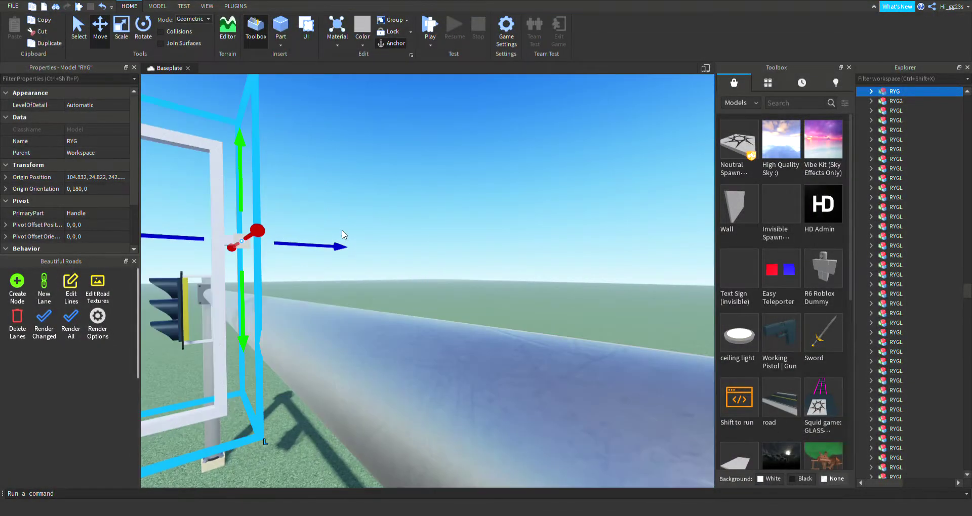
{"action": "right_click_drag", "start_coordinate": [343, 233], "coordinate": [363, 251]}
{"action": "scroll", "coordinate": [379, 244], "scroll_direction": "down", "scroll_amount": 5}
{"action": "scroll", "coordinate": [363, 251], "scroll_direction": "down", "scroll_amount": 2}
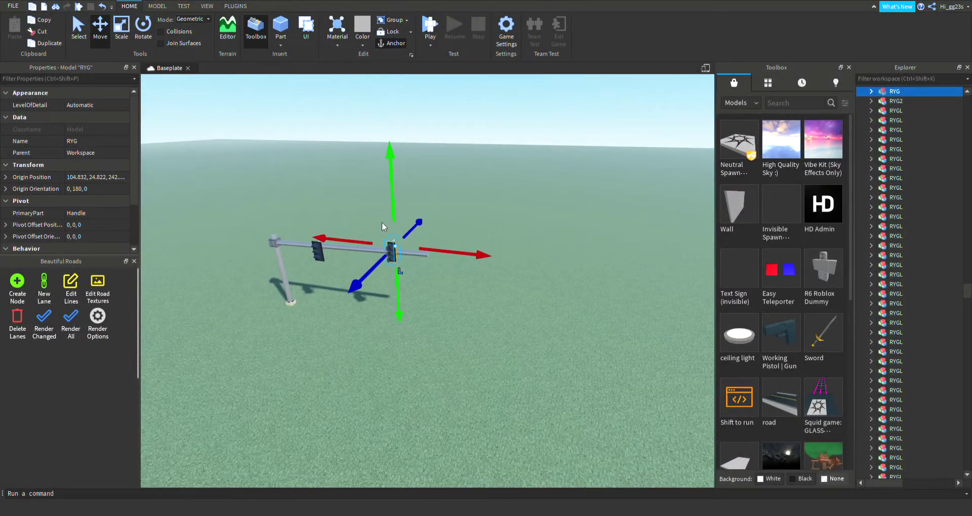
{"action": "scroll", "coordinate": [383, 272], "scroll_direction": "up", "scroll_amount": 4}
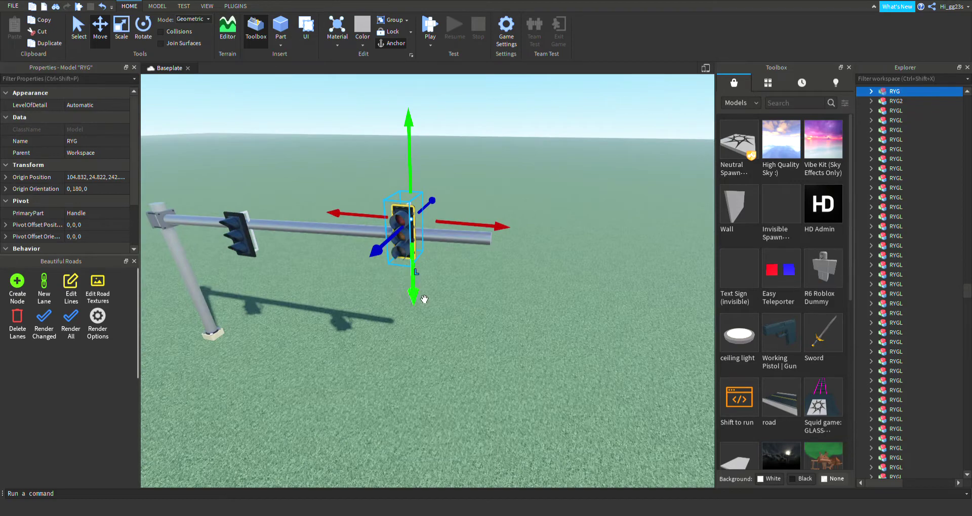
Lower the yellow-bordered signal to a height of 23.3 and shift it back to 243.694 so its bracket meets the mast arm.
{"action": "left_click_drag", "start_coordinate": [420, 296], "coordinate": [420, 309]}
{"action": "key", "text": "d"}
{"action": "right_click_drag", "start_coordinate": [375, 285], "coordinate": [474, 288]}
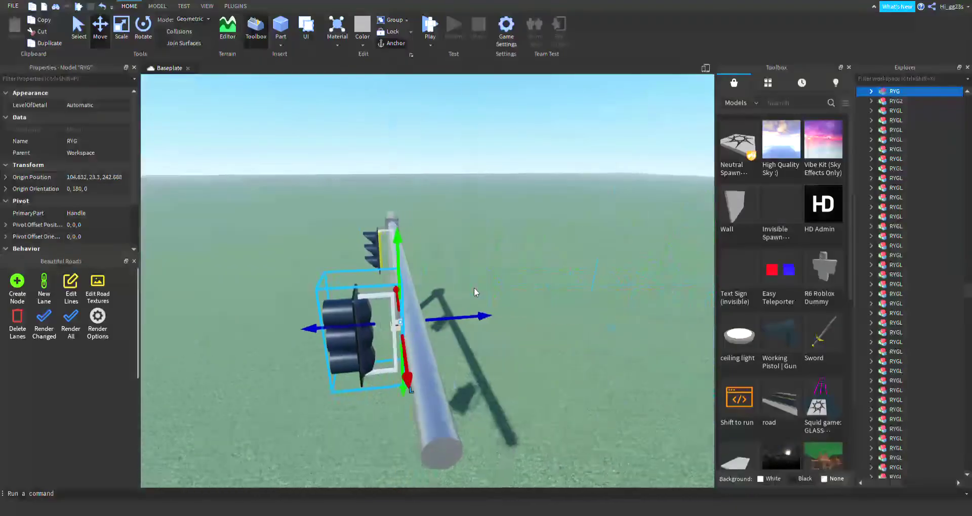
{"action": "left_click_drag", "start_coordinate": [482, 317], "coordinate": [494, 322]}
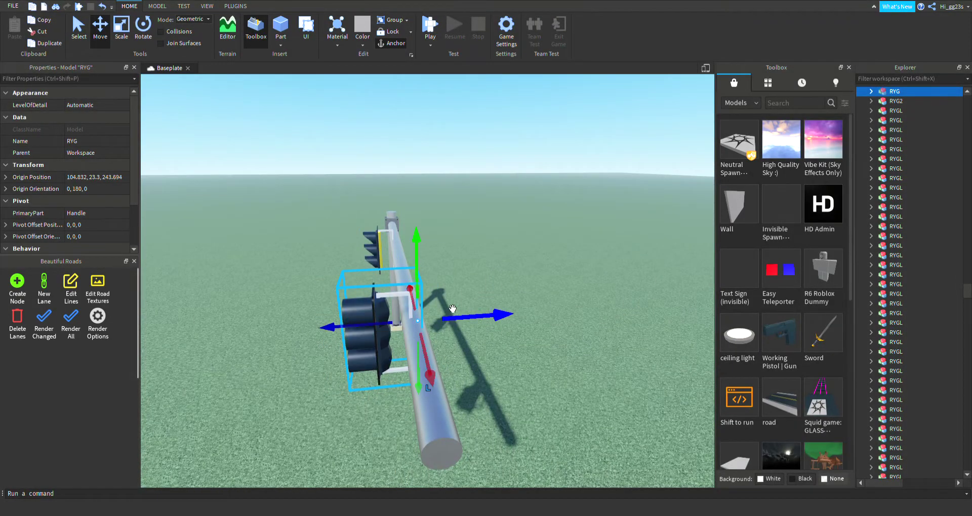
{"action": "right_click_drag", "start_coordinate": [453, 309], "coordinate": [413, 266]}
{"action": "scroll", "coordinate": [412, 265], "scroll_direction": "down", "scroll_amount": 8}
{"action": "scroll", "coordinate": [413, 451], "scroll_direction": "up", "scroll_amount": 8}
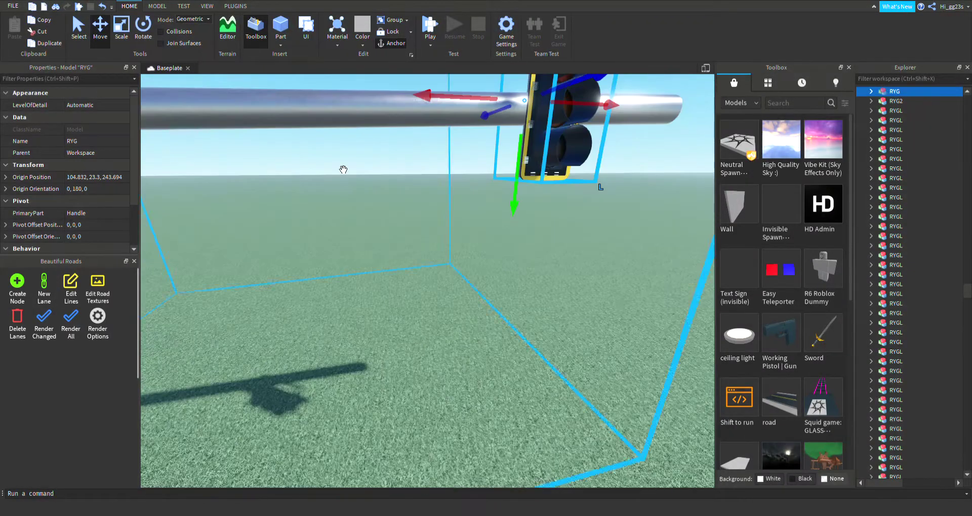
Move the yellow-bordered RYG model into the Signal's Direction1 group.
{"action": "key", "text": "s"}
{"action": "right_click_drag", "start_coordinate": [248, 307], "coordinate": [247, 307]}
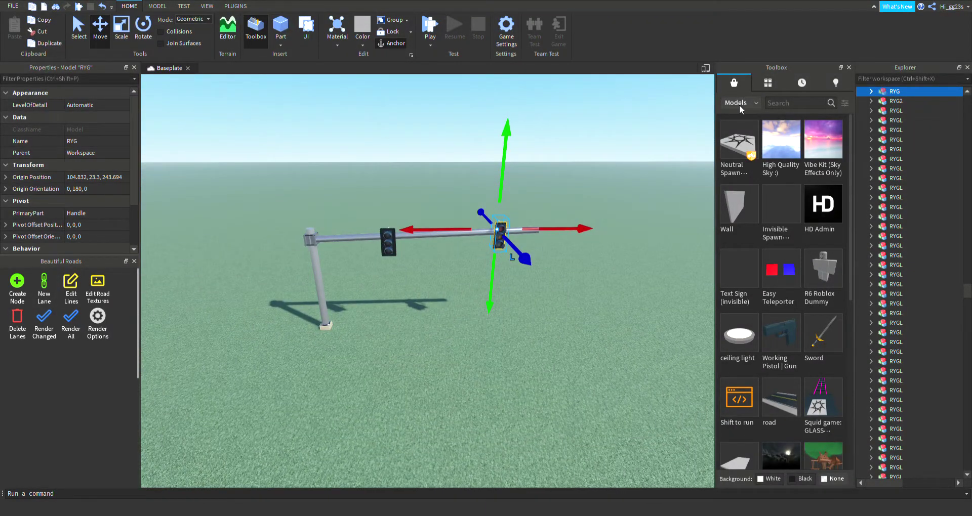
{"action": "scroll", "coordinate": [916, 244], "scroll_direction": "down", "scroll_amount": 10}
{"action": "left_click_drag", "start_coordinate": [915, 243], "coordinate": [901, 253]}
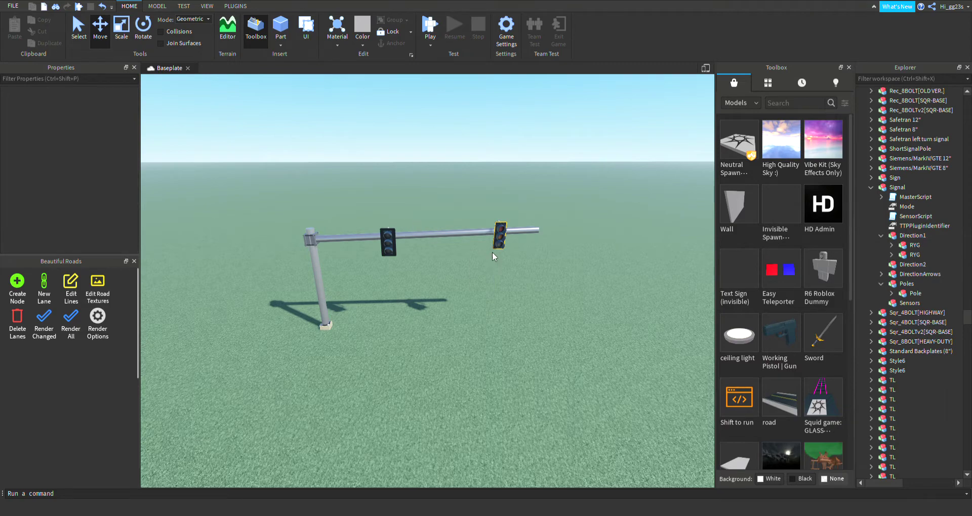
Examine both signals mounted on the mast-arm pole from the front, the side and farther away.
{"action": "key", "text": "w"}
{"action": "key", "text": "s"}
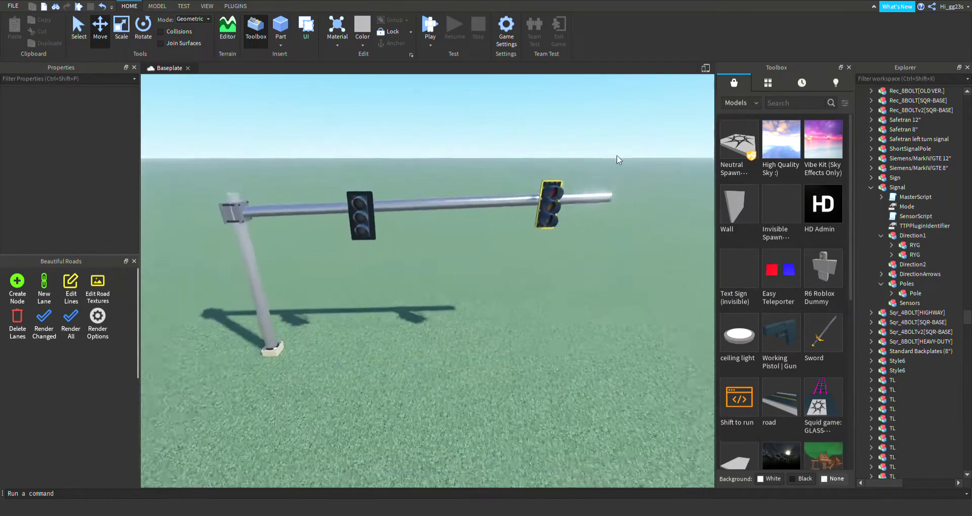
{"action": "key", "text": "d"}
{"action": "key", "text": "d"}
{"action": "right_click_drag", "start_coordinate": [633, 248], "coordinate": [568, 249]}
{"action": "key", "text": "s"}
{"action": "left_click", "coordinate": [547, 283]}
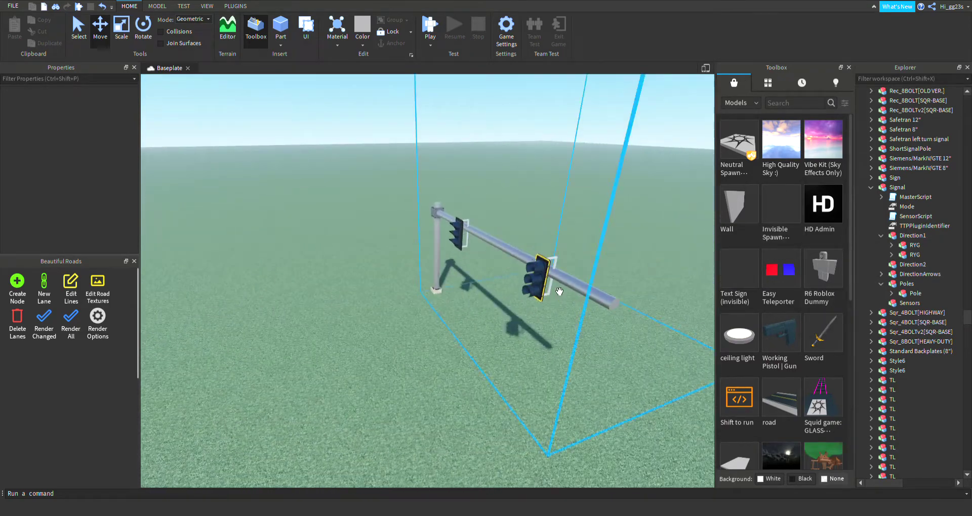
{"action": "left_click", "coordinate": [448, 333]}
{"action": "key", "text": "w"}
{"action": "right_click_drag", "start_coordinate": [497, 266], "coordinate": [562, 238]}
{"action": "key", "text": "s"}
{"action": "right_click_drag", "start_coordinate": [494, 243], "coordinate": [556, 254]}
{"action": "key", "text": "s"}
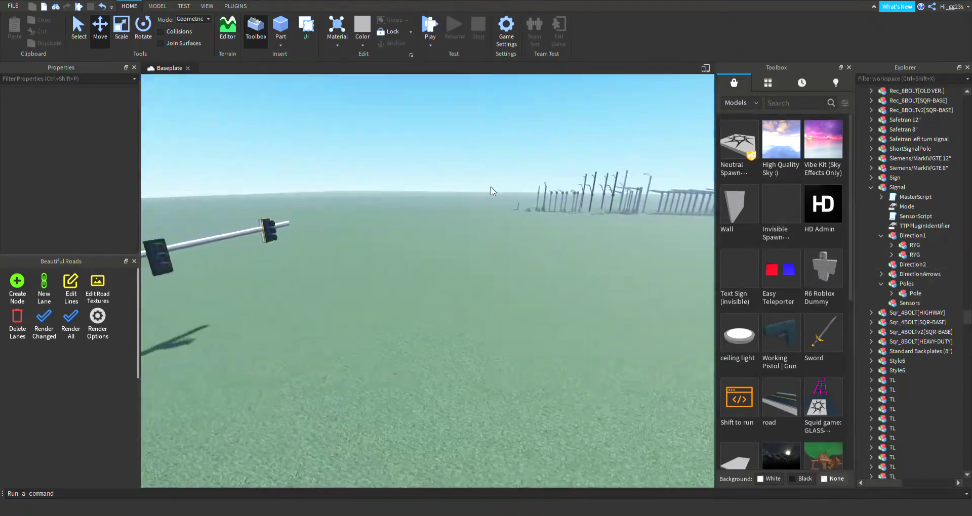
Return to the collection and look over its rows of poles, mast arms, signals and backplates.
{"action": "right_click_drag", "start_coordinate": [518, 182], "coordinate": [547, 193]}
{"action": "key", "text": "w"}
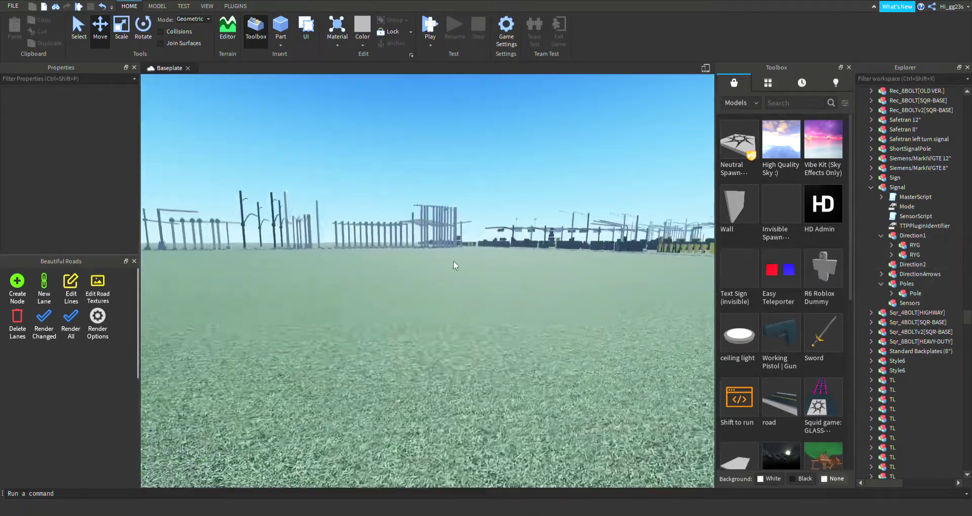
{"action": "key", "text": "w"}
{"action": "right_click_drag", "start_coordinate": [417, 319], "coordinate": [468, 315]}
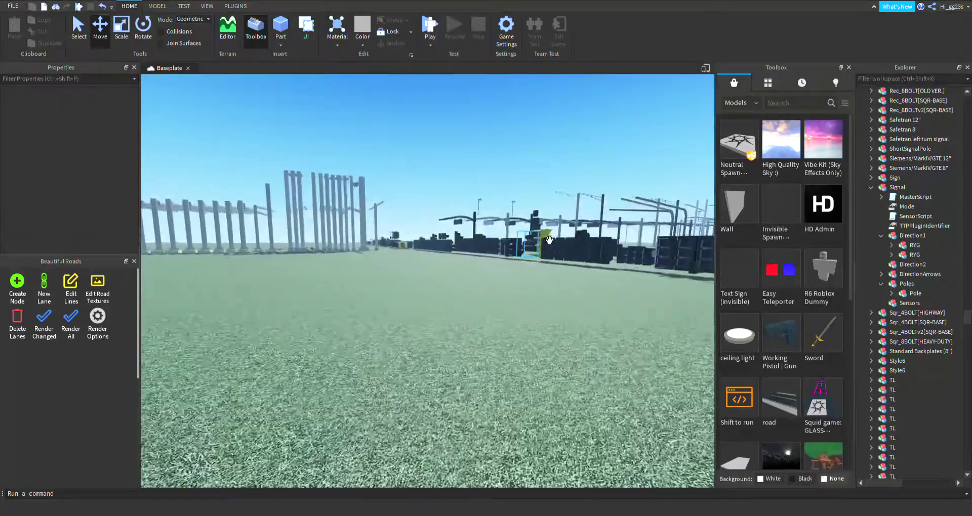
{"action": "right_click_drag", "start_coordinate": [520, 282], "coordinate": [499, 272]}
{"action": "scroll", "coordinate": [485, 322], "scroll_direction": "down", "scroll_amount": 12}
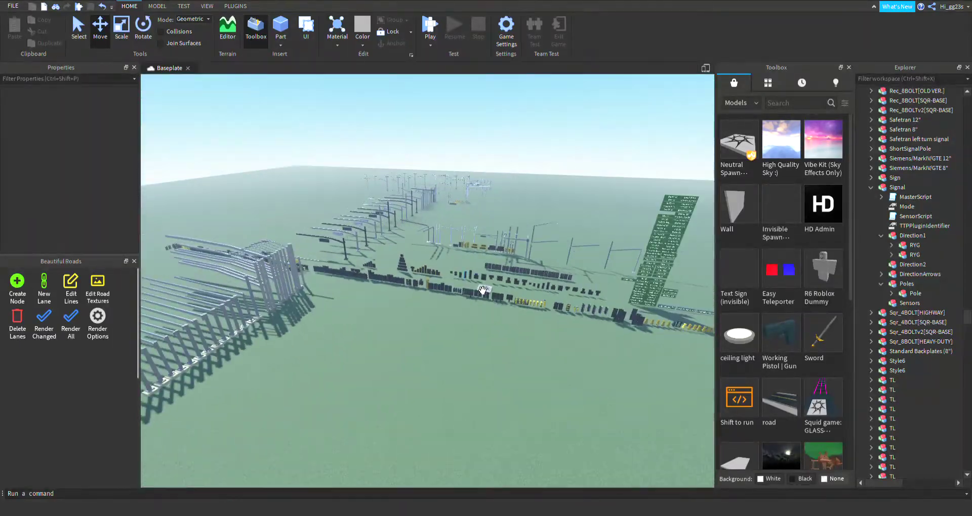
{"action": "scroll", "coordinate": [477, 277], "scroll_direction": "up", "scroll_amount": 3}
{"action": "scroll", "coordinate": [493, 292], "scroll_direction": "up", "scroll_amount": 10}
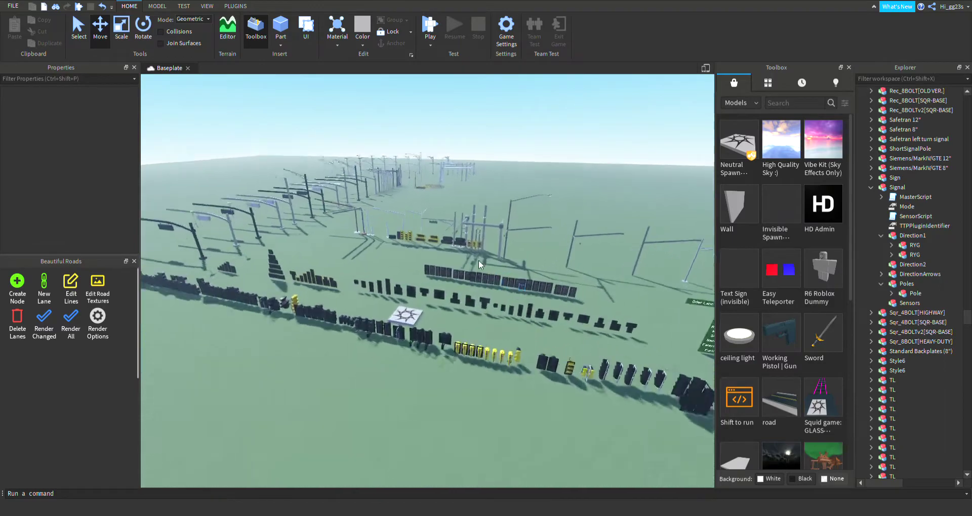
{"action": "key", "text": "w"}
{"action": "right_click_drag", "start_coordinate": [433, 282], "coordinate": [412, 216]}
{"action": "scroll", "coordinate": [413, 216], "scroll_direction": "down", "scroll_amount": 6}
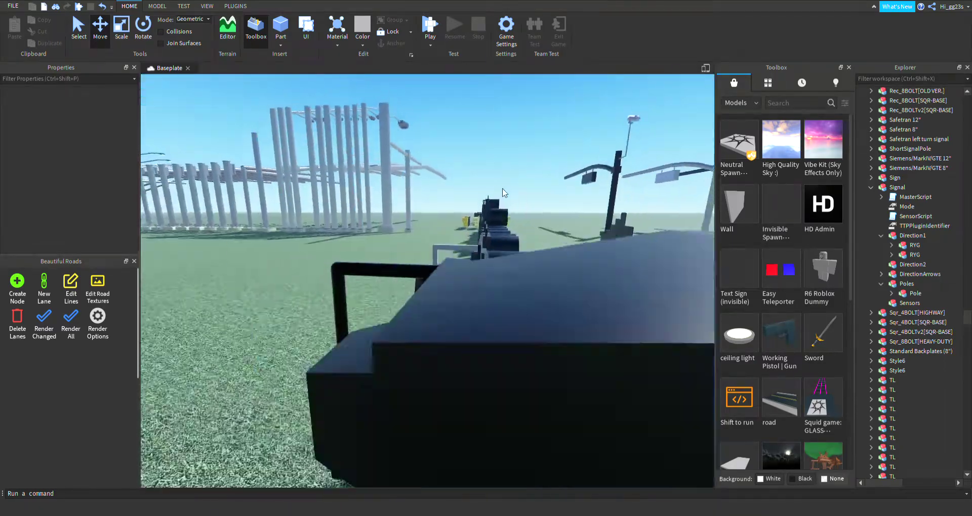
{"action": "right_click_drag", "start_coordinate": [464, 178], "coordinate": [425, 194]}
{"action": "scroll", "coordinate": [376, 151], "scroll_direction": "down", "scroll_amount": 4}
{"action": "scroll", "coordinate": [375, 150], "scroll_direction": "up", "scroll_amount": 2}
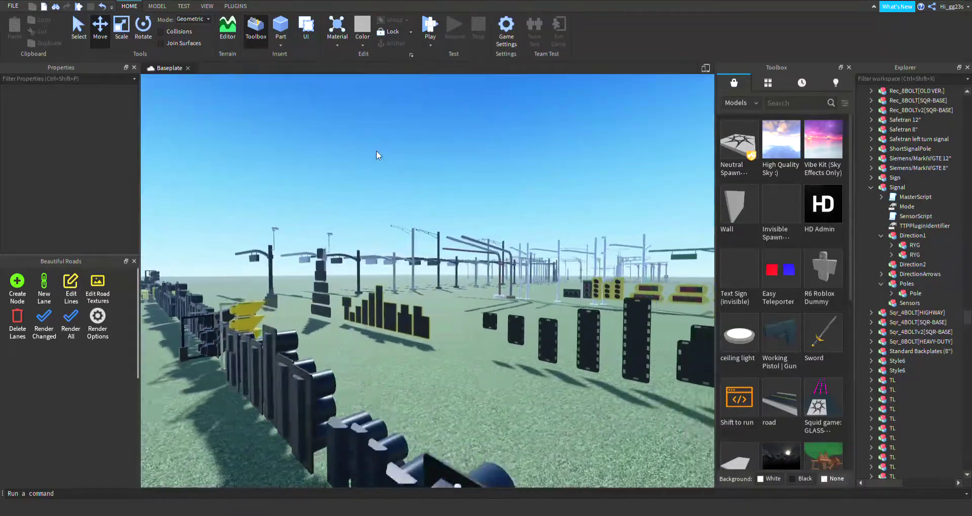
Examine the tall stack of green street-name signs and the yellow and black signals and route signs beyond it.
{"action": "right_click_drag", "start_coordinate": [375, 150], "coordinate": [406, 156]}
{"action": "scroll", "coordinate": [406, 156], "scroll_direction": "up", "scroll_amount": 3}
{"action": "key", "text": "w"}
{"action": "key", "text": "d"}
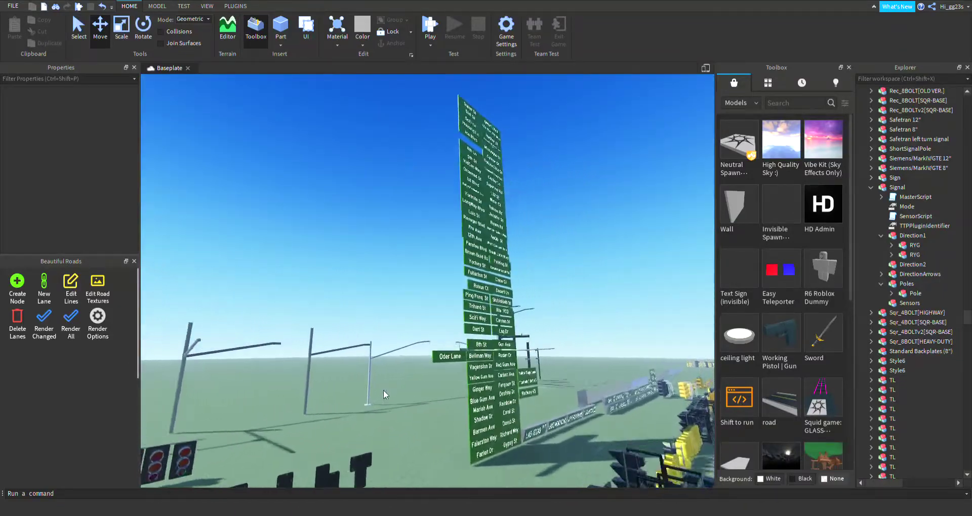
{"action": "right_click_drag", "start_coordinate": [460, 152], "coordinate": [518, 184]}
{"action": "scroll", "coordinate": [476, 168], "scroll_direction": "down", "scroll_amount": 3}
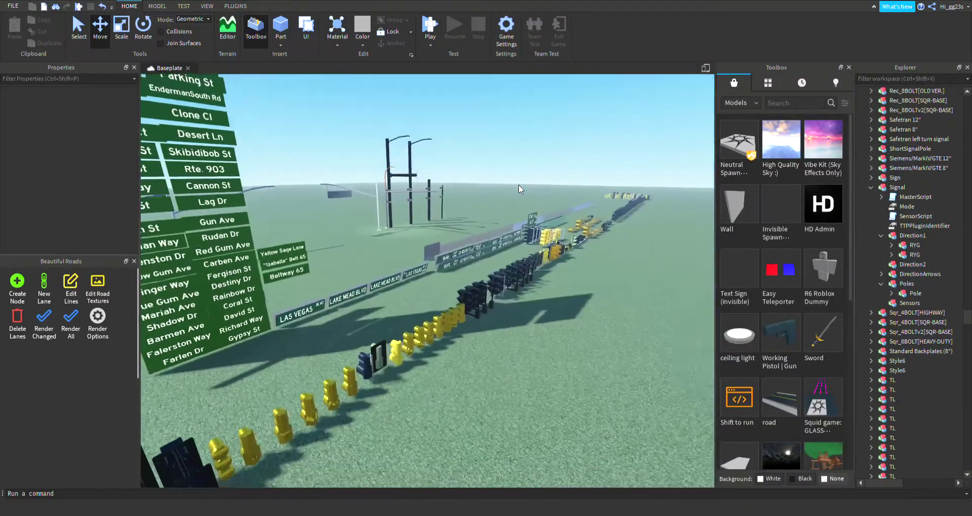
{"action": "scroll", "coordinate": [509, 245], "scroll_direction": "up", "scroll_amount": 6}
{"action": "scroll", "coordinate": [522, 261], "scroll_direction": "up", "scroll_amount": 10}
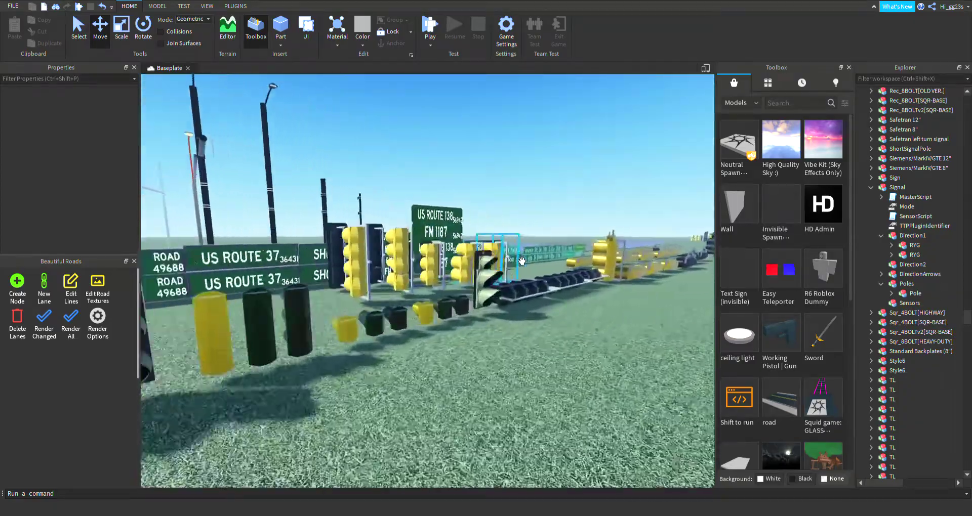
{"action": "scroll", "coordinate": [507, 249], "scroll_direction": "down", "scroll_amount": 6}
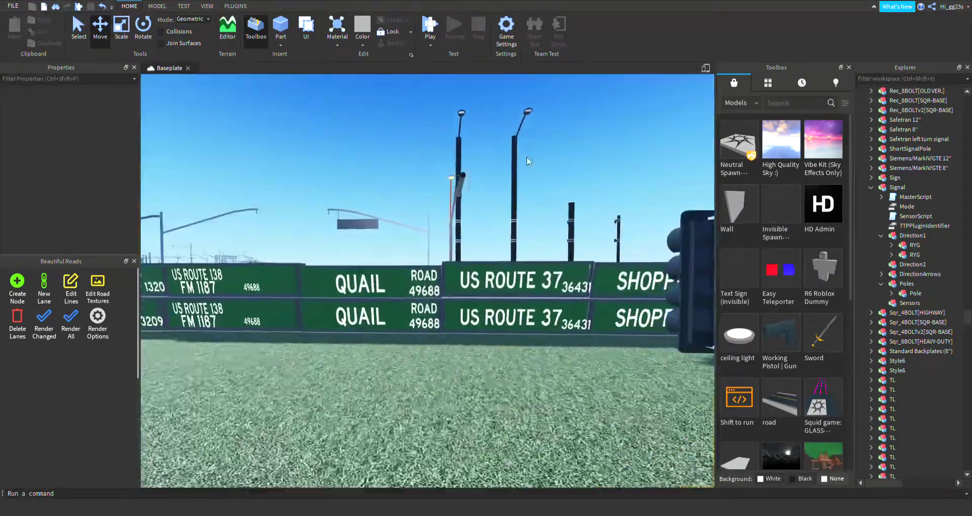
{"action": "right_click_drag", "start_coordinate": [527, 156], "coordinate": [532, 168]}
{"action": "key", "text": "w"}
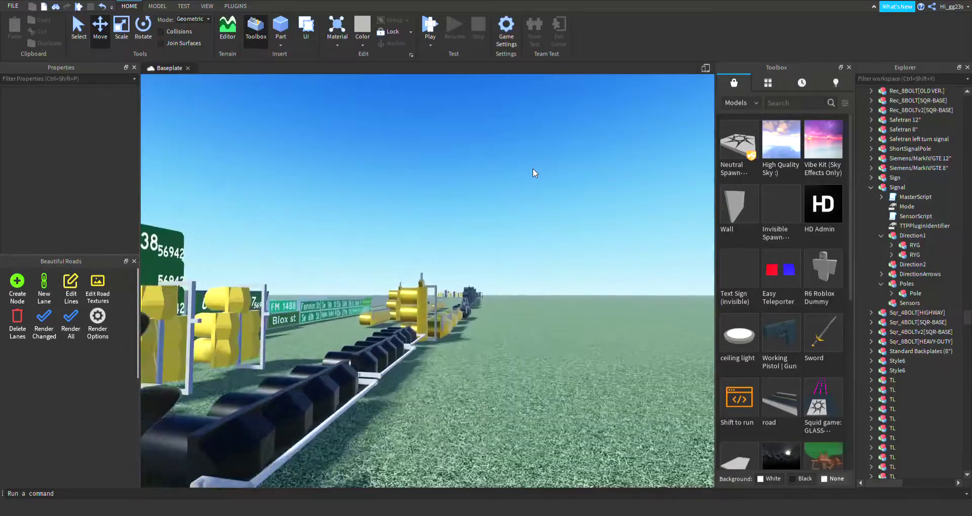
Go back along the signal rows past the street signs and view the whole collection from a distance.
{"action": "right_click_drag", "start_coordinate": [497, 317], "coordinate": [404, 326]}
{"action": "key", "text": "w"}
{"action": "key", "text": "a"}
{"action": "key", "text": "w"}
{"action": "key", "text": "s"}
{"action": "key", "text": "a"}
{"action": "key", "text": "w"}
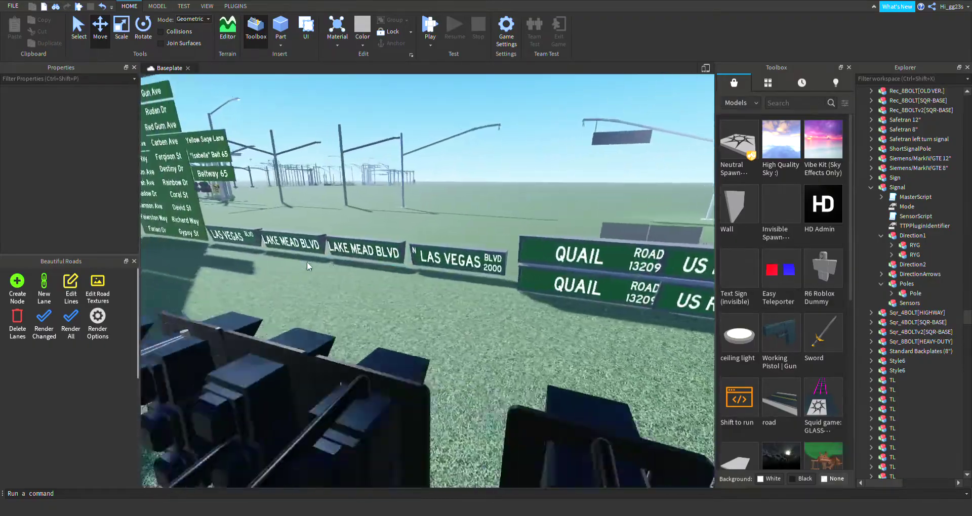
{"action": "key", "text": "a"}
{"action": "key", "text": "s"}
{"action": "key", "text": "a"}
{"action": "key", "text": "w"}
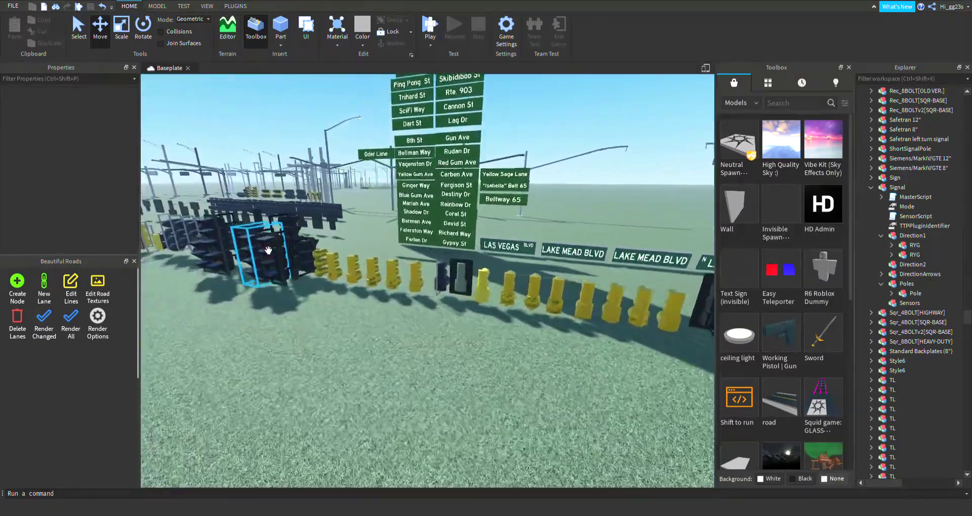
{"action": "key", "text": "s"}
{"action": "scroll", "coordinate": [269, 259], "scroll_direction": "down", "scroll_amount": 5}
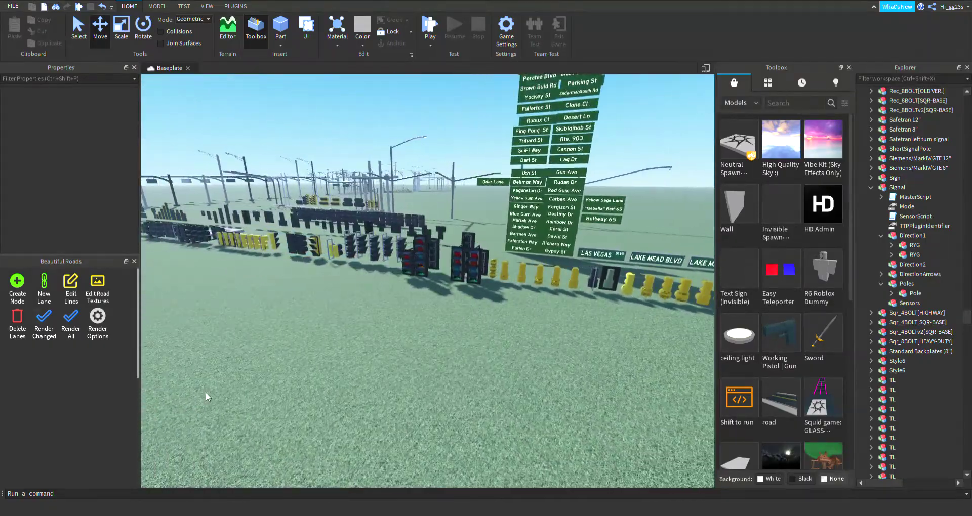
{"action": "scroll", "coordinate": [206, 392], "scroll_direction": "down", "scroll_amount": 5}
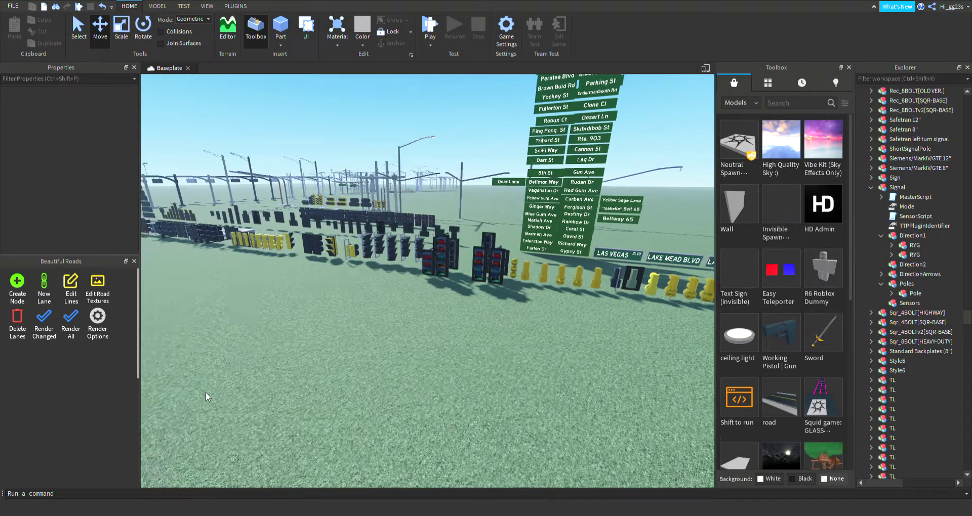
{"action": "scroll", "coordinate": [205, 393], "scroll_direction": "up", "scroll_amount": 5}
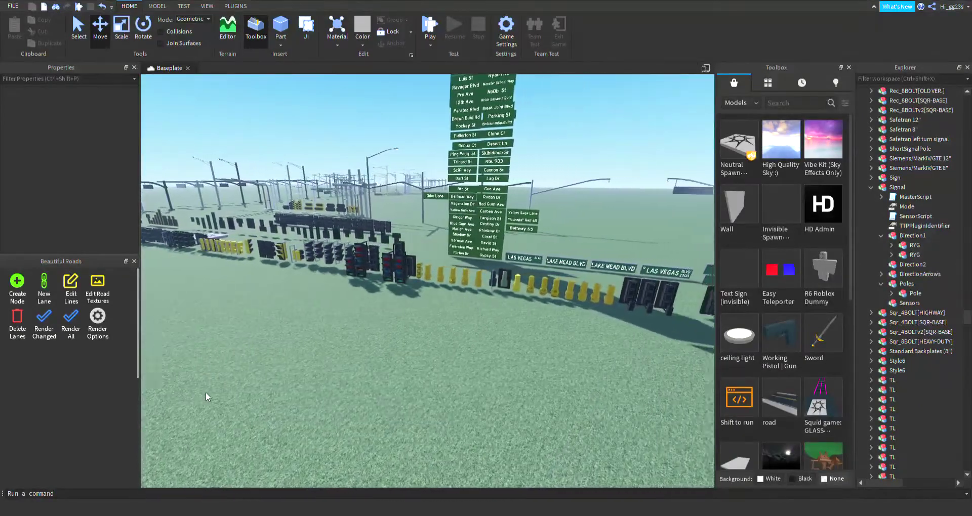
{"action": "right_click_drag", "start_coordinate": [251, 386], "coordinate": [254, 388]}
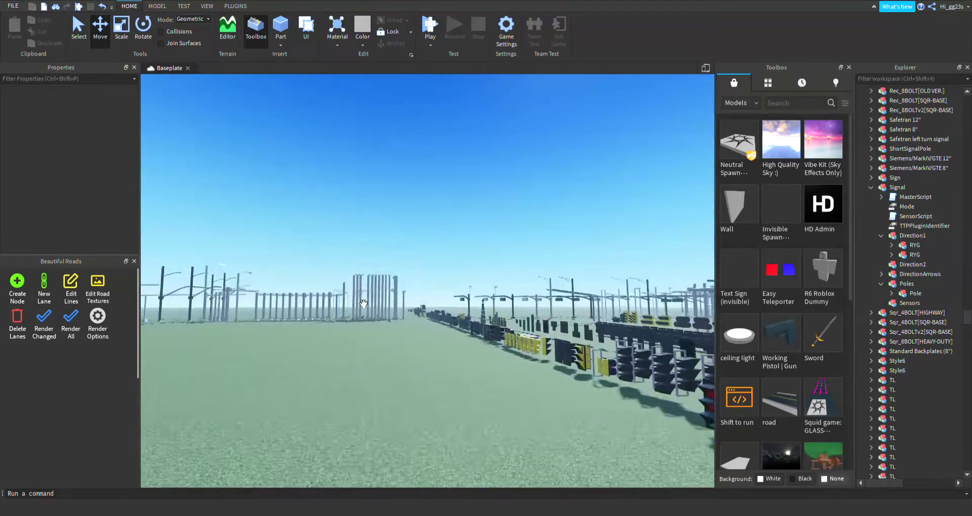
Examine the poles and the cluster of yellow and black visors, supports and small signal parts beside them.
{"action": "scroll", "coordinate": [568, 280], "scroll_direction": "up", "scroll_amount": 10}
{"action": "right_click_drag", "start_coordinate": [570, 309], "coordinate": [567, 302]}
{"action": "scroll", "coordinate": [566, 303], "scroll_direction": "up", "scroll_amount": 8}
{"action": "right_click_drag", "start_coordinate": [335, 358], "coordinate": [335, 336]}
{"action": "scroll", "coordinate": [469, 169], "scroll_direction": "up", "scroll_amount": 6}
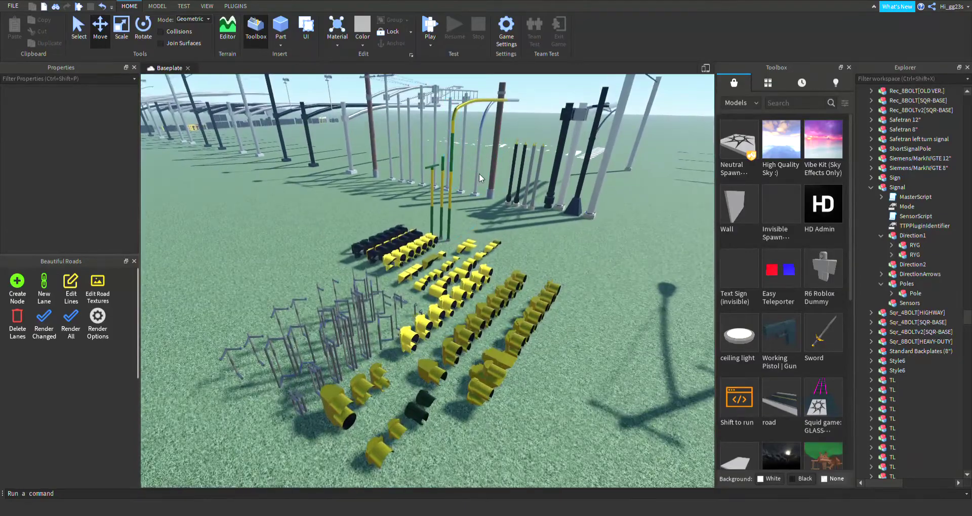
{"action": "key", "text": "d"}
{"action": "right_click_drag", "start_coordinate": [460, 277], "coordinate": [459, 284]}
{"action": "scroll", "coordinate": [459, 278], "scroll_direction": "down", "scroll_amount": 5}
{"action": "left_click_drag", "start_coordinate": [597, 234], "coordinate": [596, 234]}
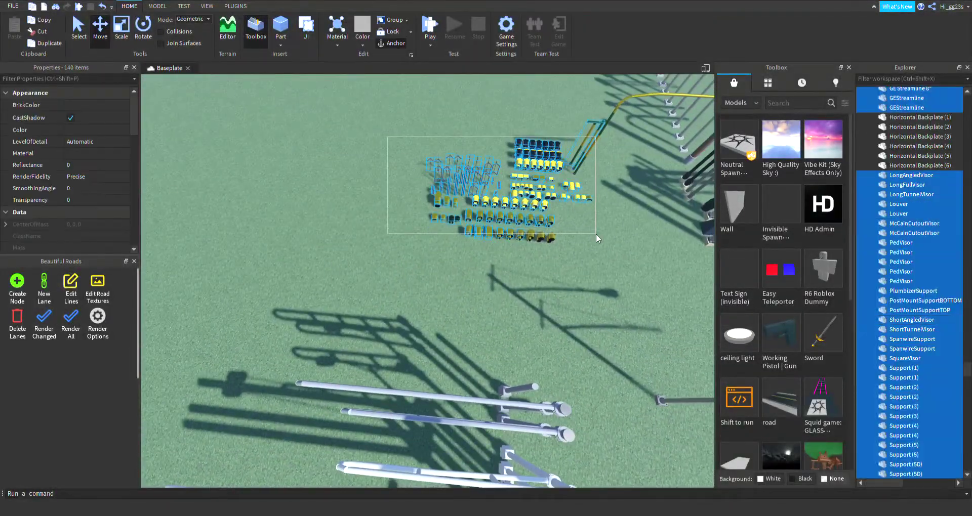
{"action": "left_click", "coordinate": [611, 247]}
{"action": "right_click_drag", "start_coordinate": [516, 277], "coordinate": [538, 286]}
Return past the poles, backplates and signal rows to the stack of green street-name signs and look over their names.
{"action": "key", "text": "w"}
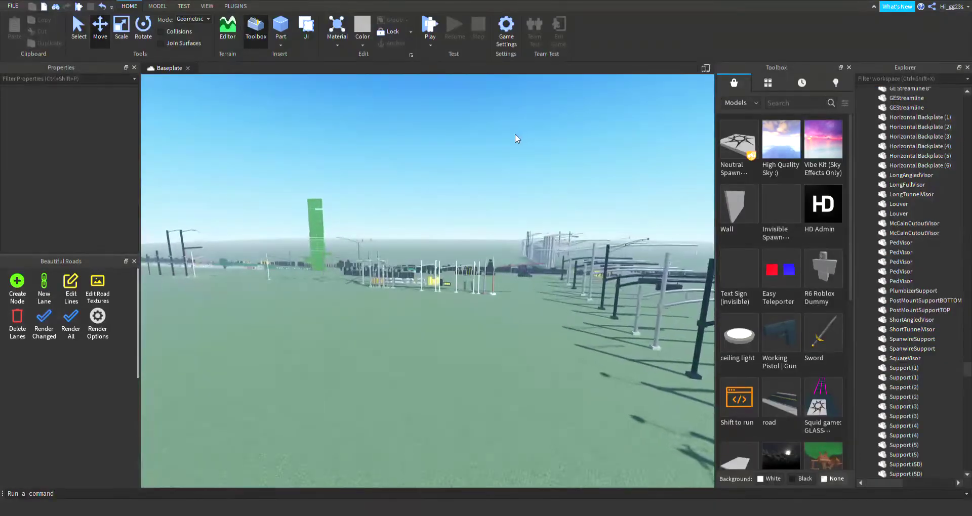
{"action": "key", "text": "w"}
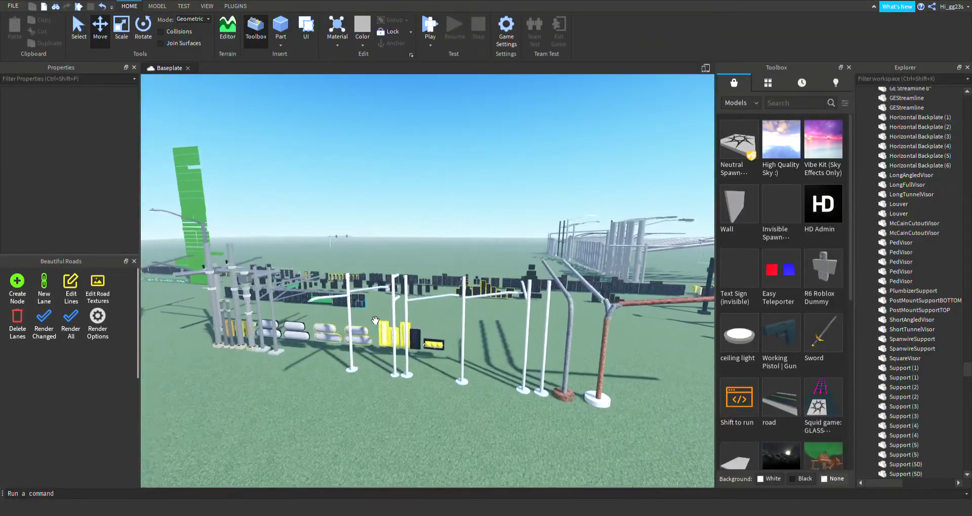
{"action": "key", "text": "w"}
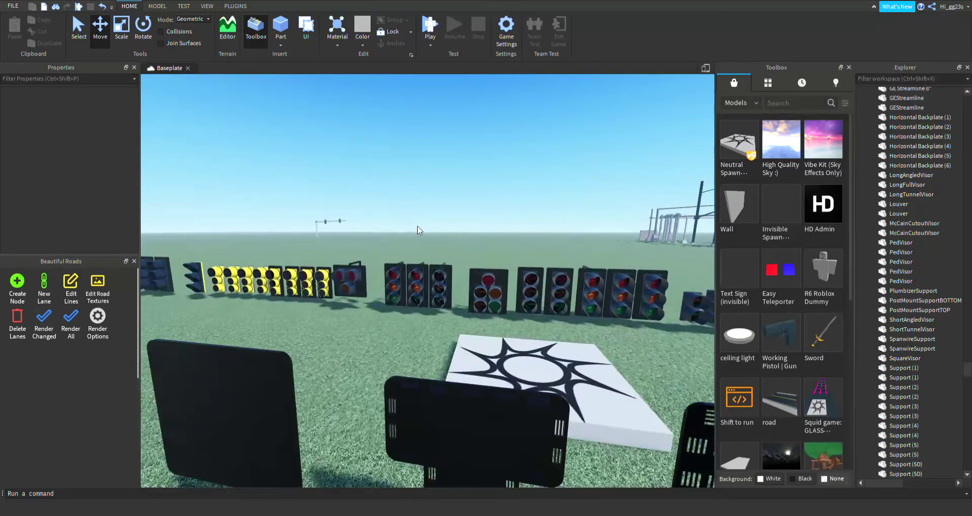
{"action": "key", "text": "w"}
{"action": "right_click_drag", "start_coordinate": [419, 231], "coordinate": [404, 217]}
{"action": "key", "text": "w"}
{"action": "right_click_drag", "start_coordinate": [652, 211], "coordinate": [612, 245]}
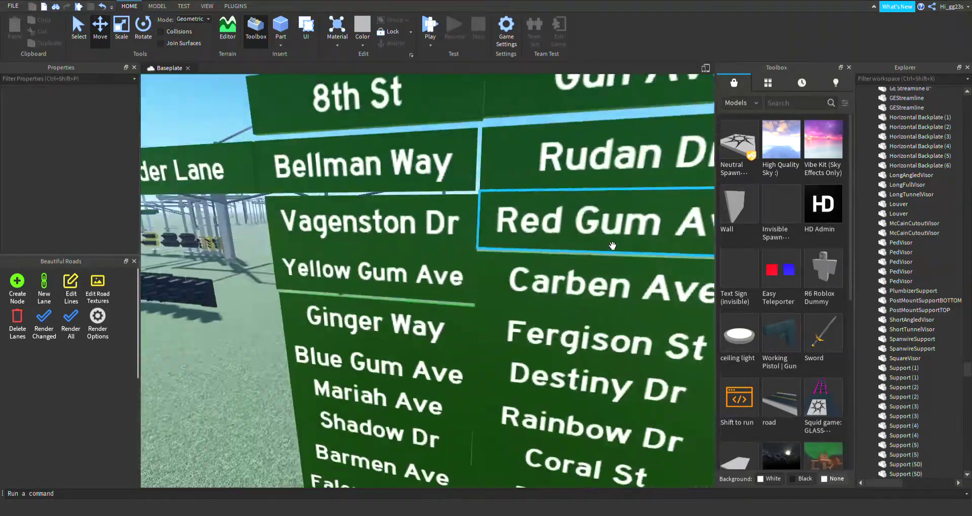
{"action": "key", "text": "s"}
{"action": "key", "text": "s"}
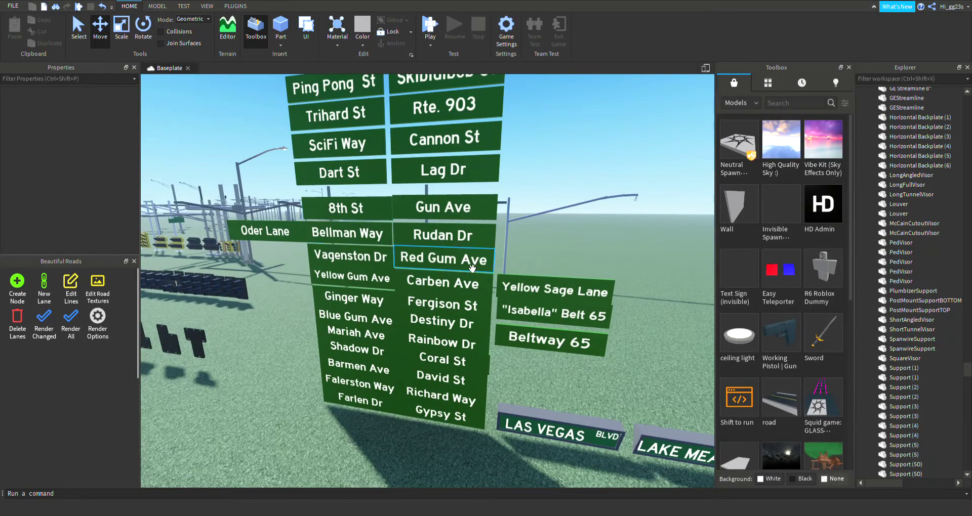
Carry the Bellman Way street-name sign from the stack to the mast-arm pole, placing it just below the arm bracket.
{"action": "left_click", "coordinate": [374, 234]}
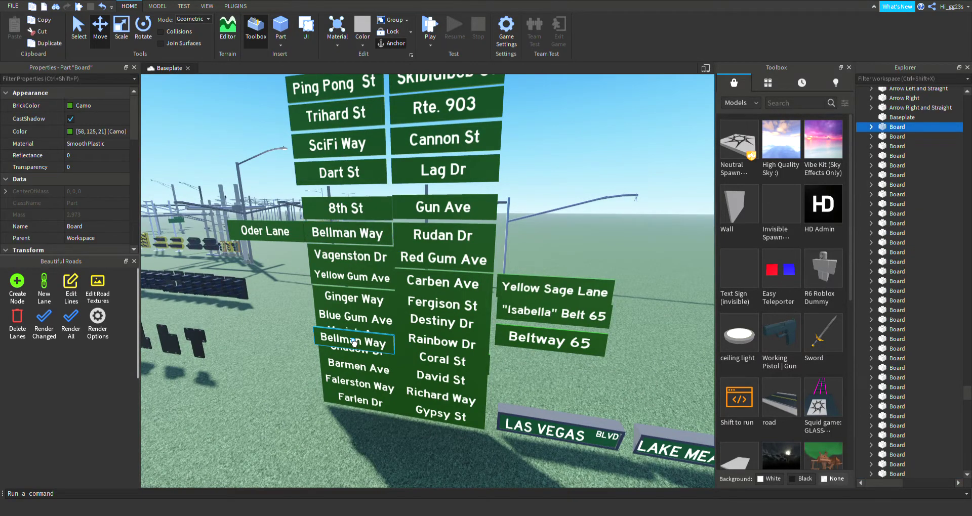
{"action": "left_click_drag", "start_coordinate": [354, 344], "coordinate": [356, 342]}
{"action": "right_click_drag", "start_coordinate": [354, 343], "coordinate": [355, 342]}
{"action": "key", "text": "w"}
{"action": "left_click_drag", "start_coordinate": [356, 343], "coordinate": [384, 351]}
{"action": "right_click_drag", "start_coordinate": [356, 343], "coordinate": [384, 351]}
{"action": "left_click_drag", "start_coordinate": [384, 351], "coordinate": [469, 344]}
{"action": "right_click_drag", "start_coordinate": [384, 352], "coordinate": [470, 344]}
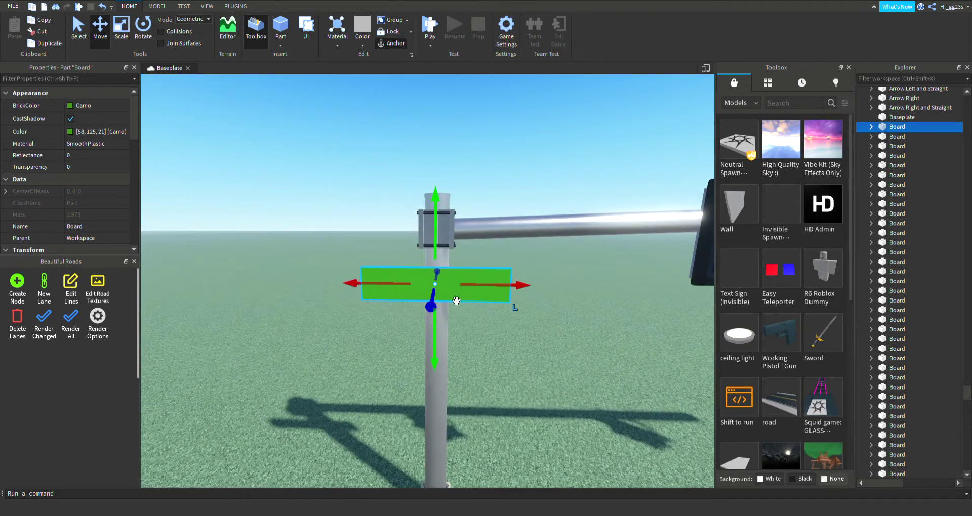
Turn the Bellman Way sign so its lettering faces the front and shift it outward so one end meets the pole.
{"action": "key", "text": "ctrl+r"}
{"action": "key", "text": "ctrl+r"}
{"action": "key", "text": "w"}
{"action": "right_click_drag", "start_coordinate": [445, 302], "coordinate": [427, 243]}
{"action": "key", "text": "d"}
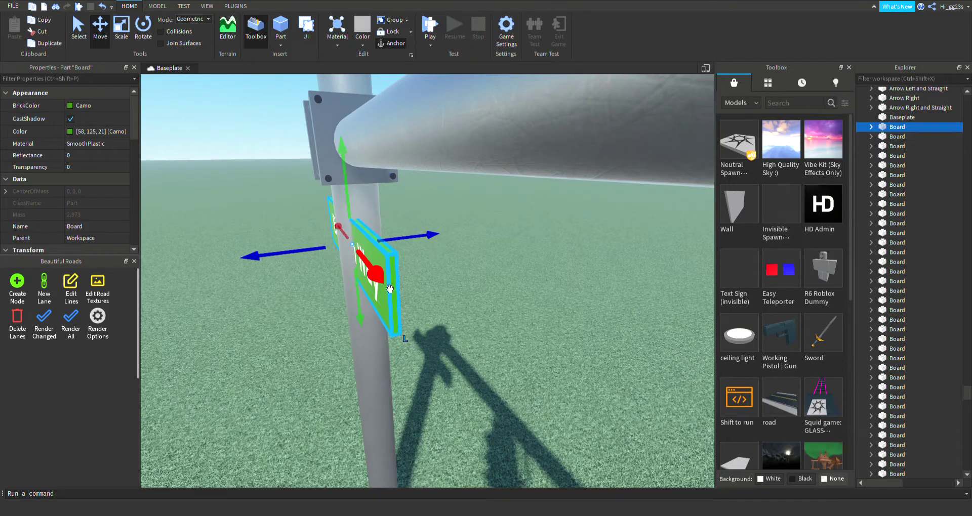
{"action": "left_click_drag", "start_coordinate": [421, 292], "coordinate": [458, 333]}
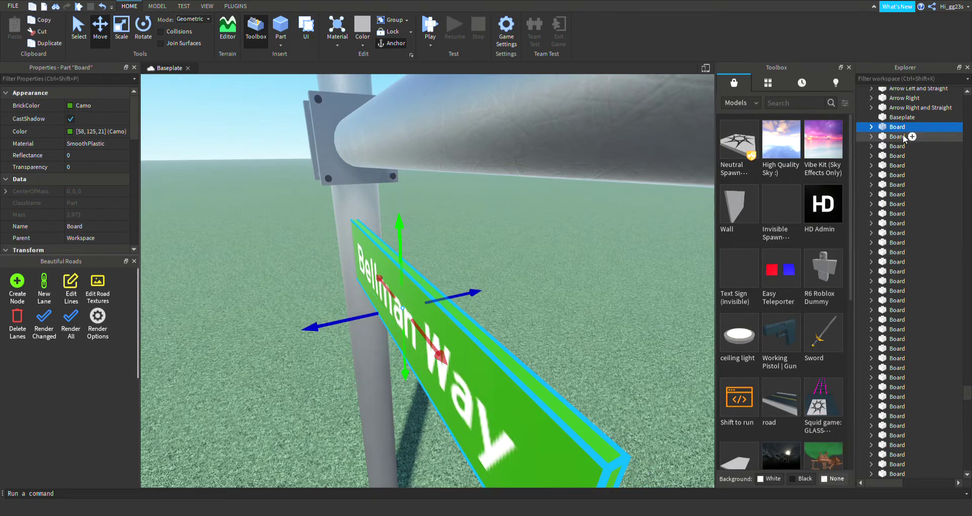
Nest the sign's Board part under Direction1 of the Signal model and check the sign beside the signals.
{"action": "scroll", "coordinate": [907, 331], "scroll_direction": "down", "scroll_amount": 5}
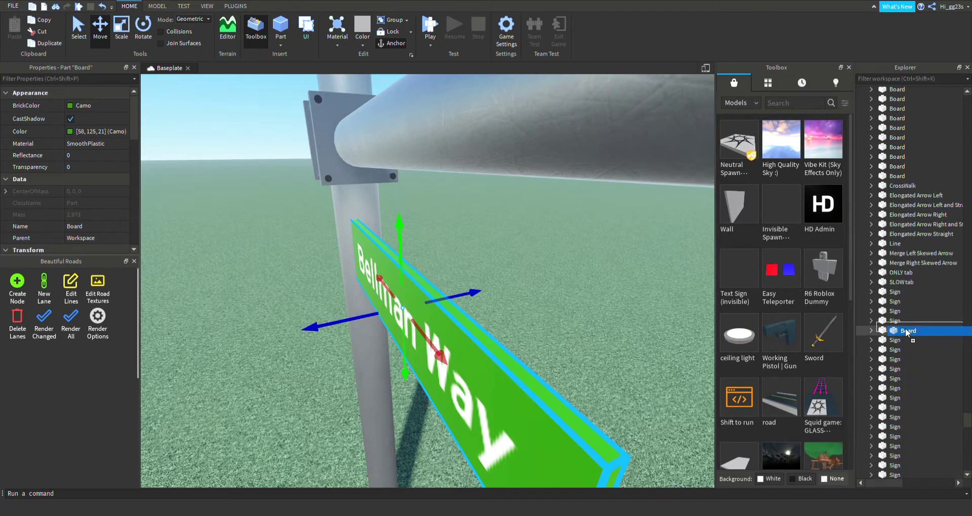
{"action": "scroll", "coordinate": [906, 329], "scroll_direction": "down", "scroll_amount": 10}
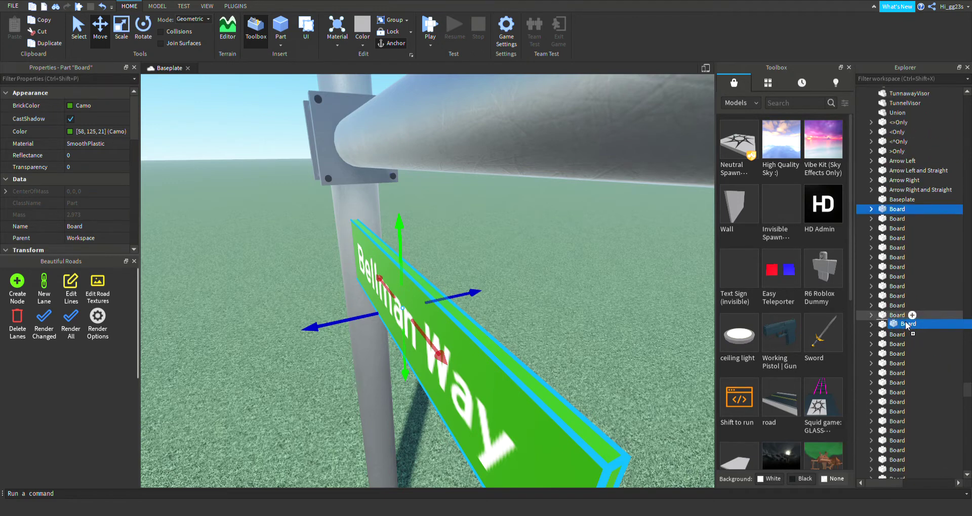
{"action": "scroll", "coordinate": [906, 312], "scroll_direction": "down", "scroll_amount": 10}
{"action": "left_click_drag", "start_coordinate": [906, 312], "coordinate": [951, 378]}
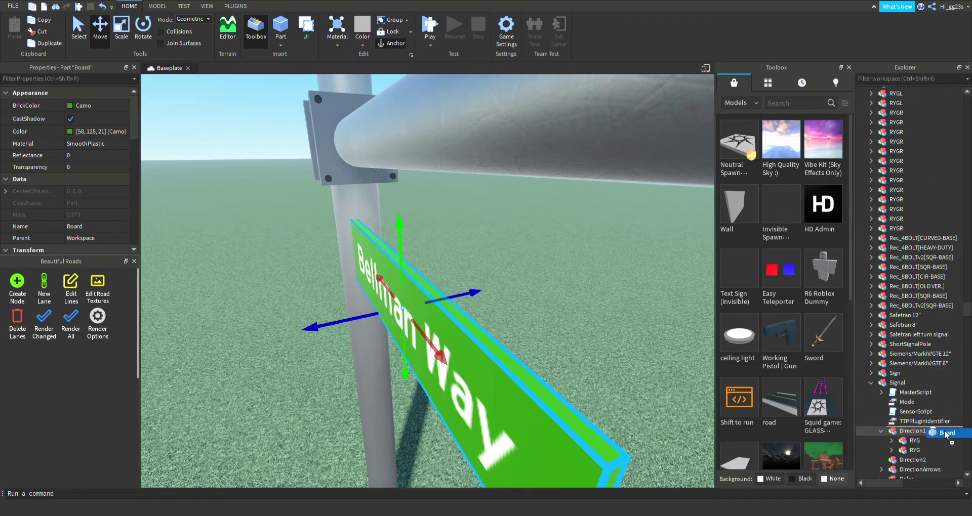
{"action": "left_click", "coordinate": [627, 311]}
{"action": "key", "text": "s"}
{"action": "right_click_drag", "start_coordinate": [621, 308], "coordinate": [689, 326]}
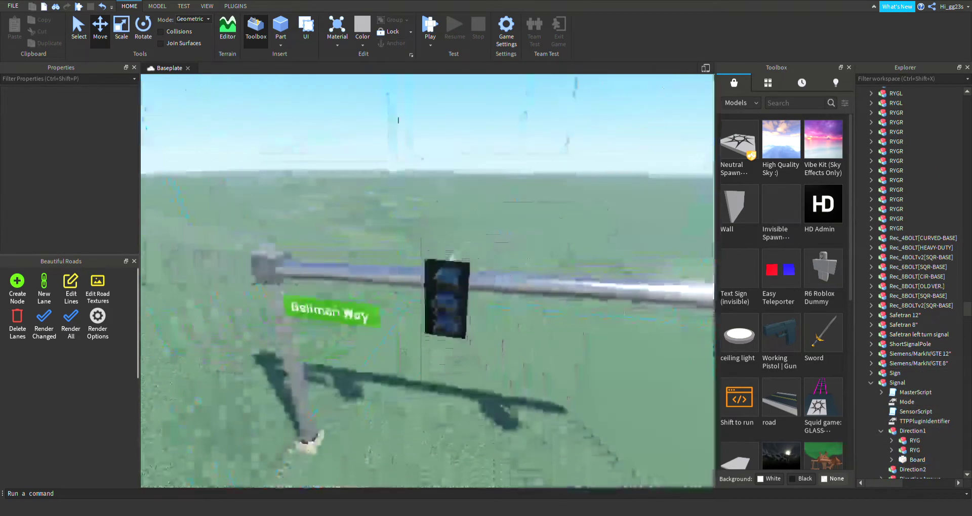
Use the traffic signal plugin's signal editor to transfer the Board from Direction 1 to Sensors and place the sign on the pole.
{"action": "left_click", "coordinate": [247, 6]}
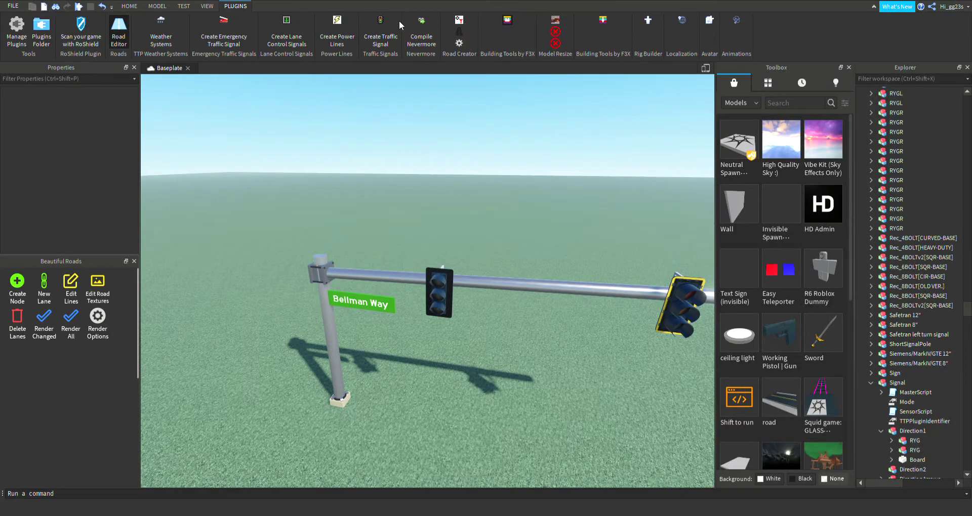
{"action": "left_click", "coordinate": [387, 29]}
{"action": "left_click", "coordinate": [458, 282]}
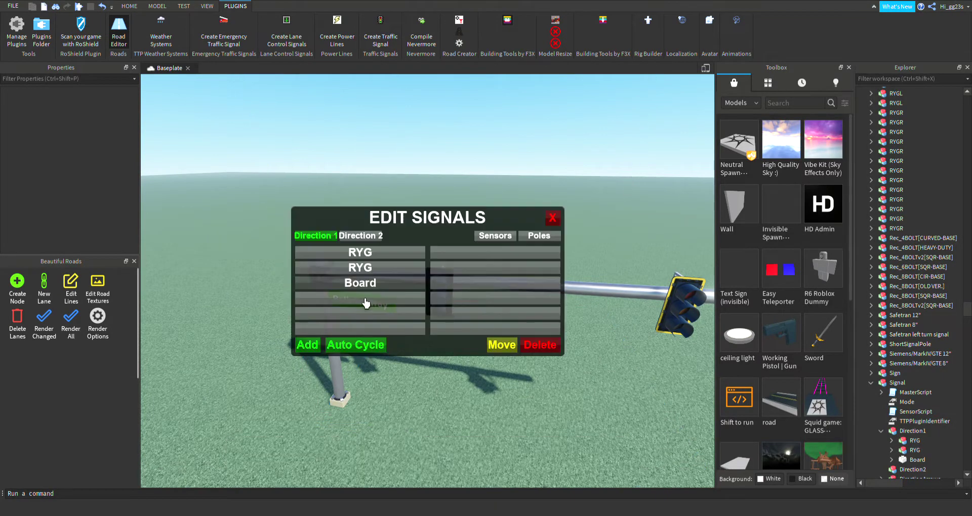
{"action": "left_click", "coordinate": [523, 354]}
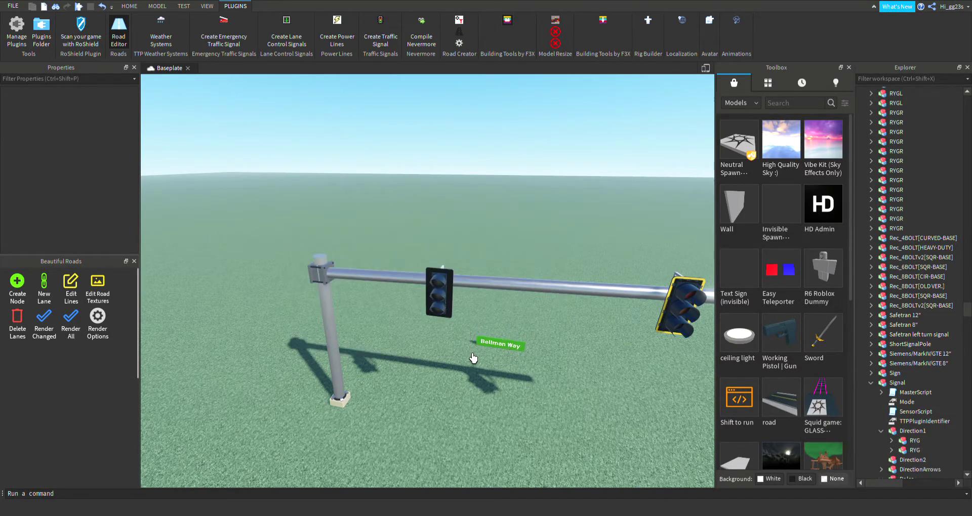
{"action": "left_click", "coordinate": [346, 317]}
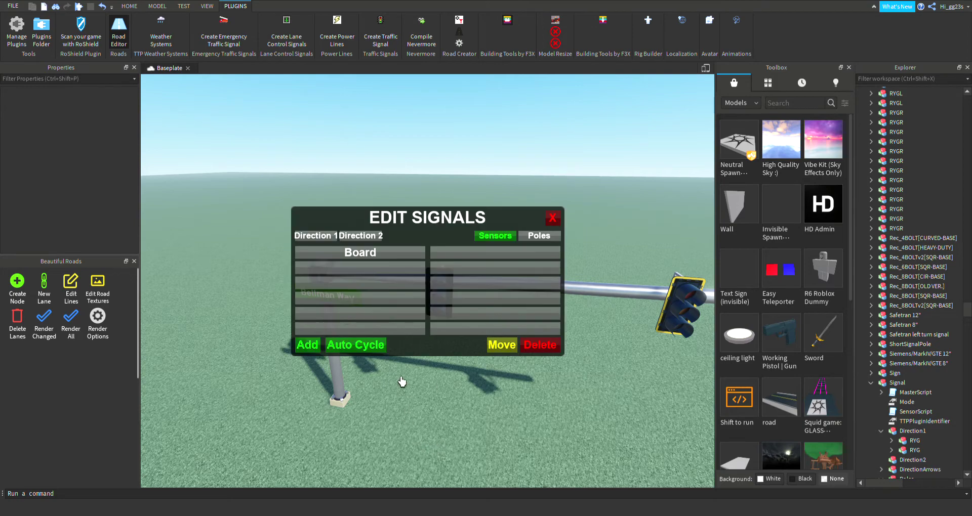
{"action": "key", "text": "w"}
{"action": "key", "text": "a"}
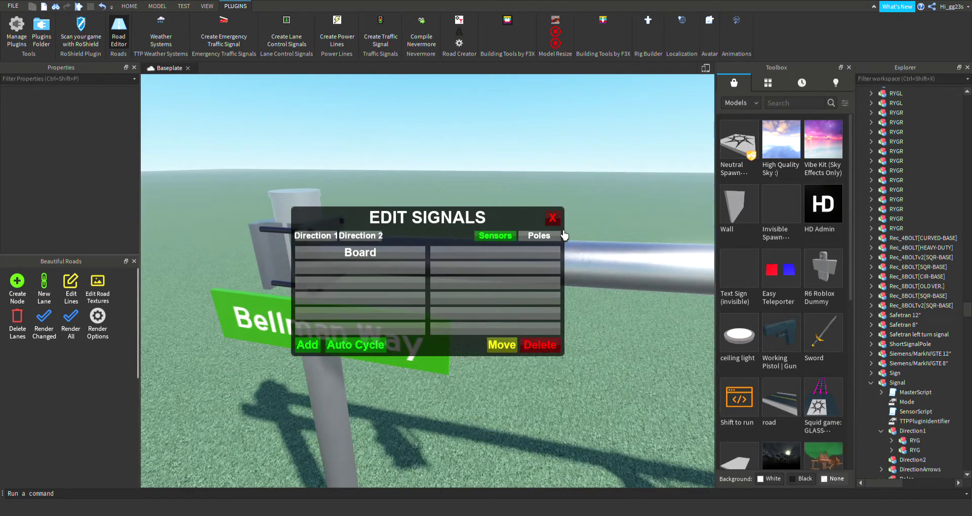
{"action": "left_click", "coordinate": [553, 218]}
Take the Board part out of Sensors and put it directly under the Signal model.
{"action": "right_click_drag", "start_coordinate": [568, 235], "coordinate": [565, 229]}
{"action": "key", "text": "w"}
{"action": "key", "text": "s"}
{"action": "key", "text": "s"}
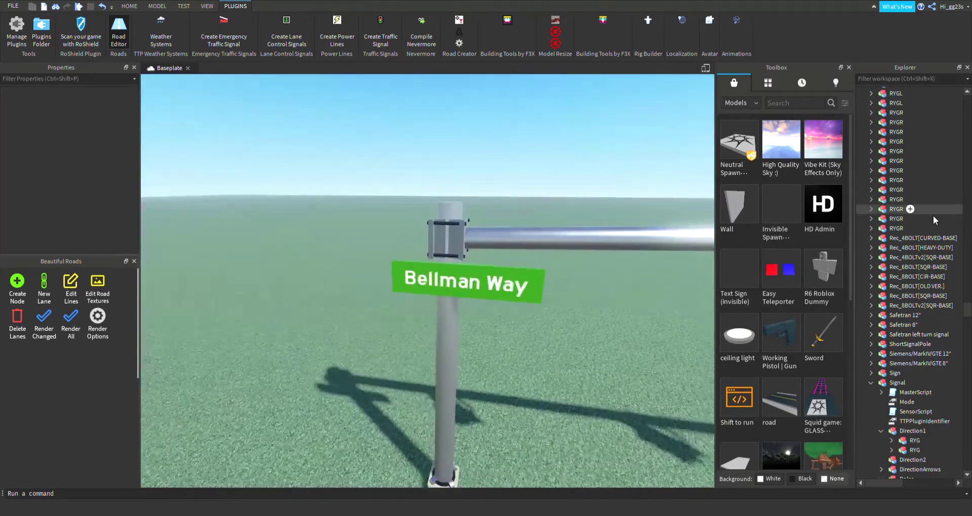
{"action": "scroll", "coordinate": [900, 418], "scroll_direction": "down", "scroll_amount": 3}
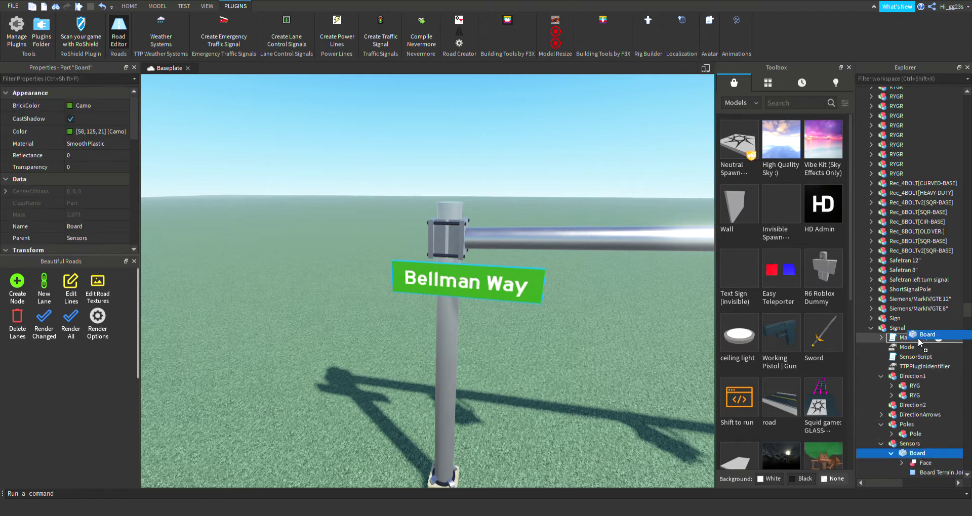
{"action": "right_click_drag", "start_coordinate": [525, 314], "coordinate": [279, 173]}
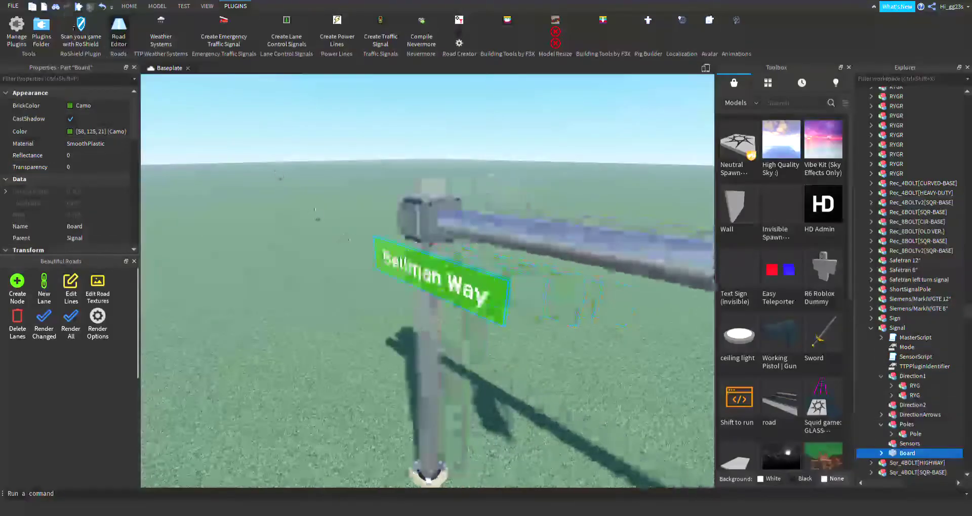
Move the Bellman Way sign along its depth axis closer to the pole.
{"action": "left_click", "coordinate": [122, 7]}
{"action": "key", "text": "w"}
{"action": "right_click_drag", "start_coordinate": [311, 135], "coordinate": [507, 274]}
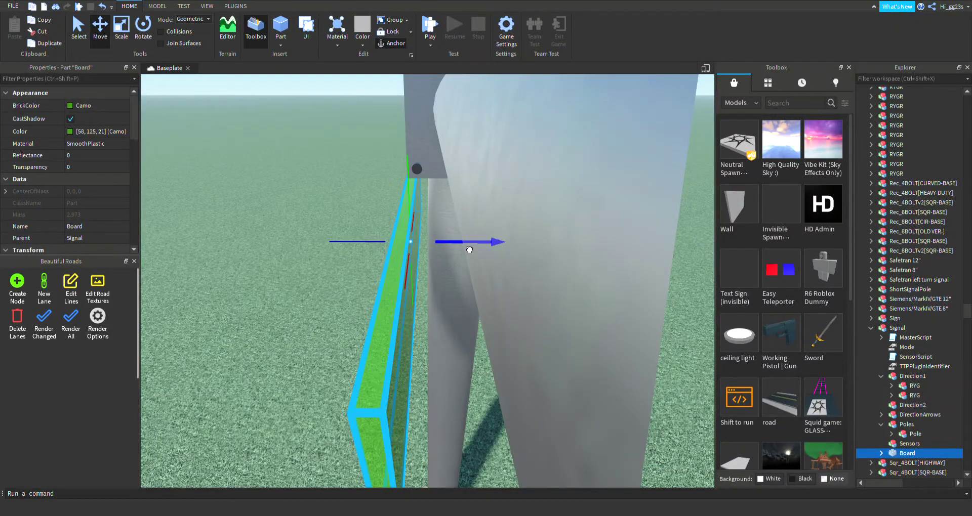
{"action": "left_click_drag", "start_coordinate": [469, 249], "coordinate": [484, 255]}
{"action": "right_click_drag", "start_coordinate": [498, 266], "coordinate": [485, 273]}
{"action": "key", "text": "s"}
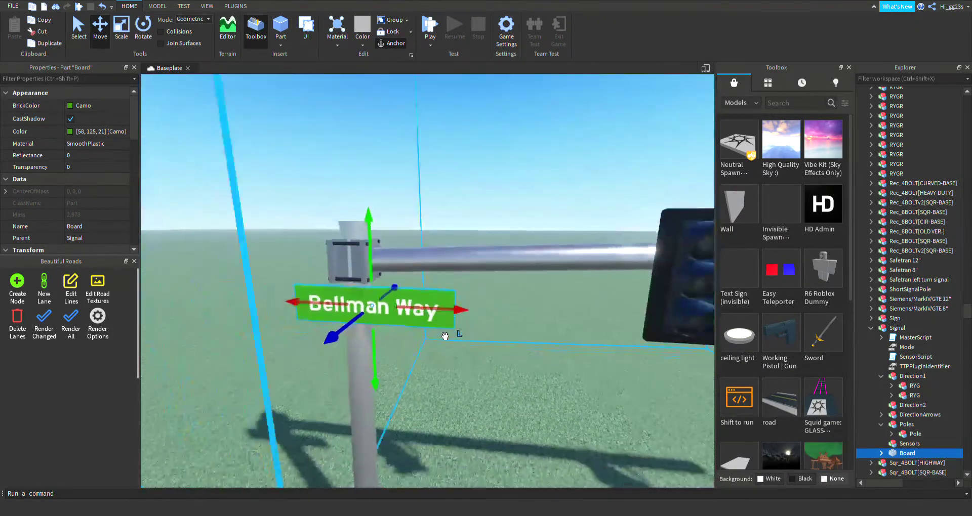
Nest the Board part under Sensors and return it directly to the Signal model.
{"action": "scroll", "coordinate": [455, 322], "scroll_direction": "down", "scroll_amount": 5}
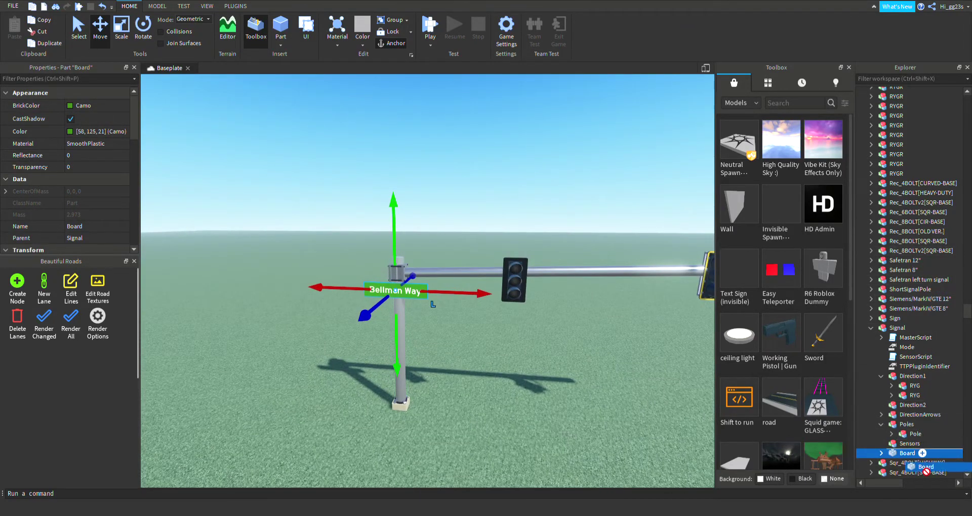
{"action": "left_click_drag", "start_coordinate": [925, 471], "coordinate": [952, 456]}
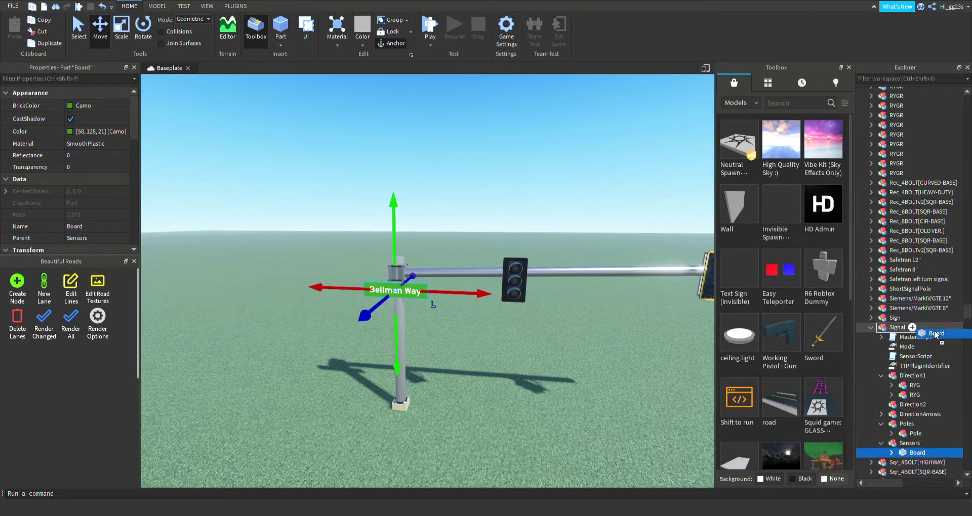
{"action": "left_click", "coordinate": [605, 141]}
View the finished pole with its signals and street sign, and the whole collection from high above.
{"action": "scroll", "coordinate": [607, 143], "scroll_direction": "down", "scroll_amount": 4}
{"action": "key", "text": "d"}
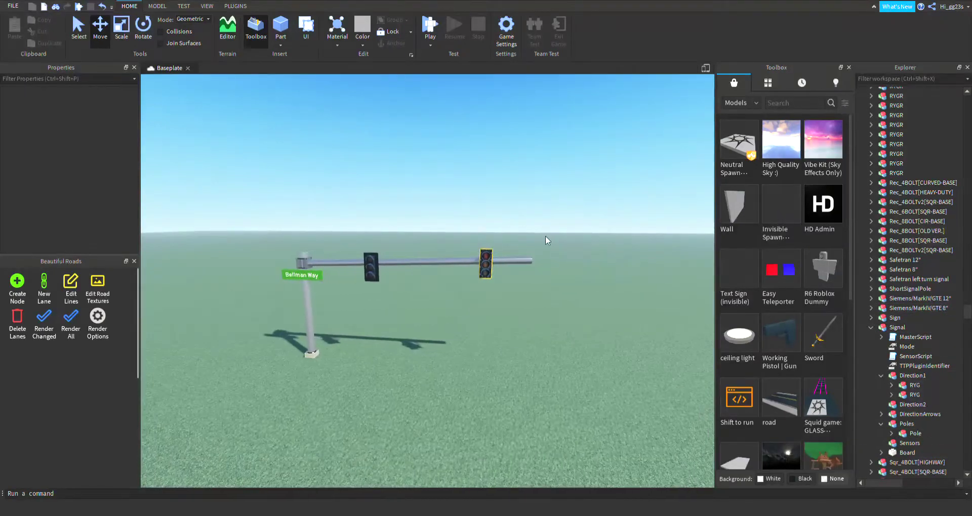
{"action": "right_click_drag", "start_coordinate": [545, 236], "coordinate": [582, 295]}
{"action": "scroll", "coordinate": [573, 250], "scroll_direction": "down", "scroll_amount": 8}
{"action": "scroll", "coordinate": [582, 296], "scroll_direction": "down", "scroll_amount": 5}
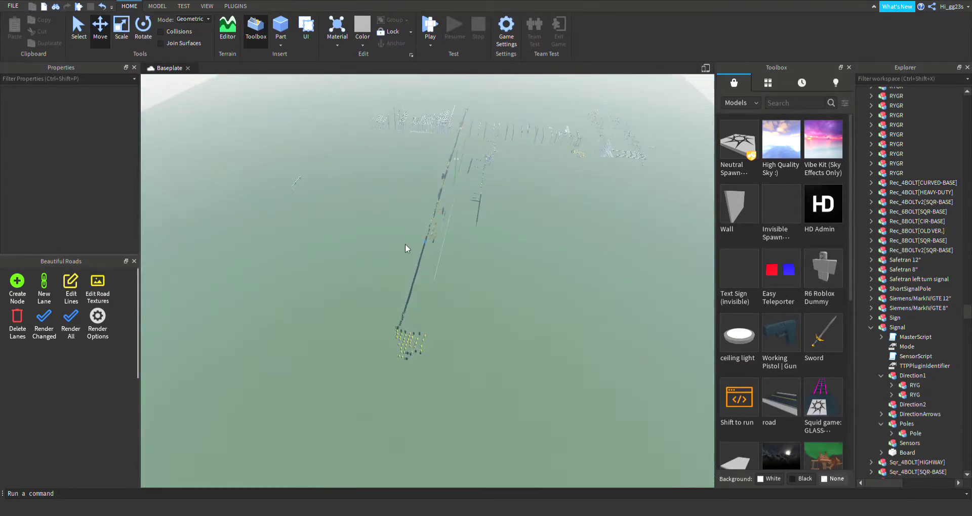
{"action": "left_click_drag", "start_coordinate": [462, 287], "coordinate": [465, 288]}
{"action": "left_click", "coordinate": [532, 315]}
{"action": "scroll", "coordinate": [431, 353], "scroll_direction": "up", "scroll_amount": 7}
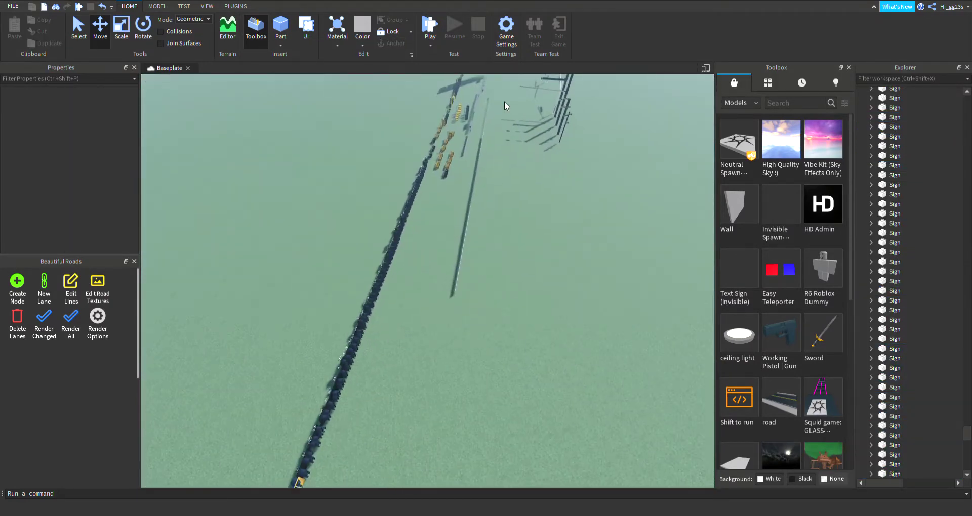
{"action": "right_click_drag", "start_coordinate": [504, 102], "coordinate": [504, 251]}
{"action": "scroll", "coordinate": [504, 251], "scroll_direction": "down", "scroll_amount": 10}
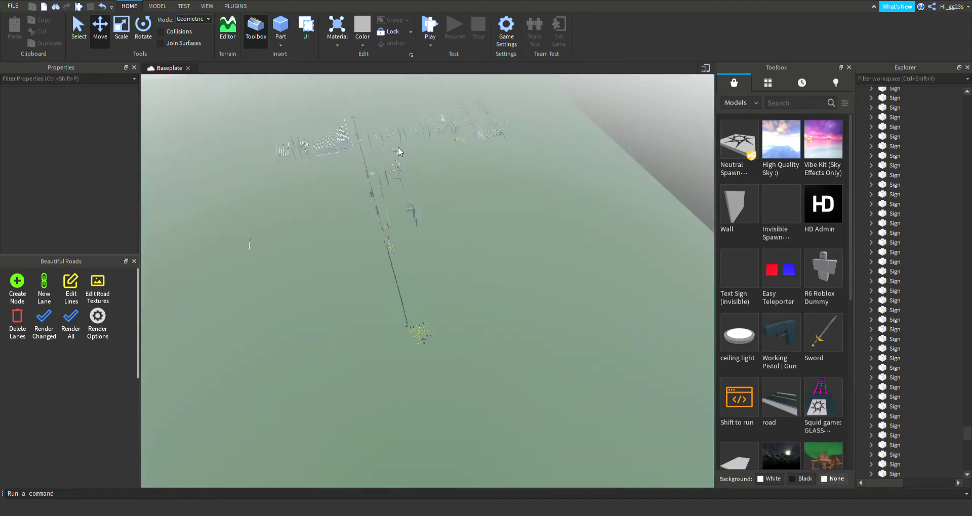
Select the far crosswise rows of poles, mast arms and small parts across the collection and delete them.
{"action": "right_click_drag", "start_coordinate": [397, 151], "coordinate": [387, 152]}
{"action": "left_click_drag", "start_coordinate": [462, 171], "coordinate": [461, 172]}
{"action": "left_click_drag", "start_coordinate": [330, 145], "coordinate": [397, 192]}
{"action": "left_click_drag", "start_coordinate": [333, 133], "coordinate": [433, 185]}
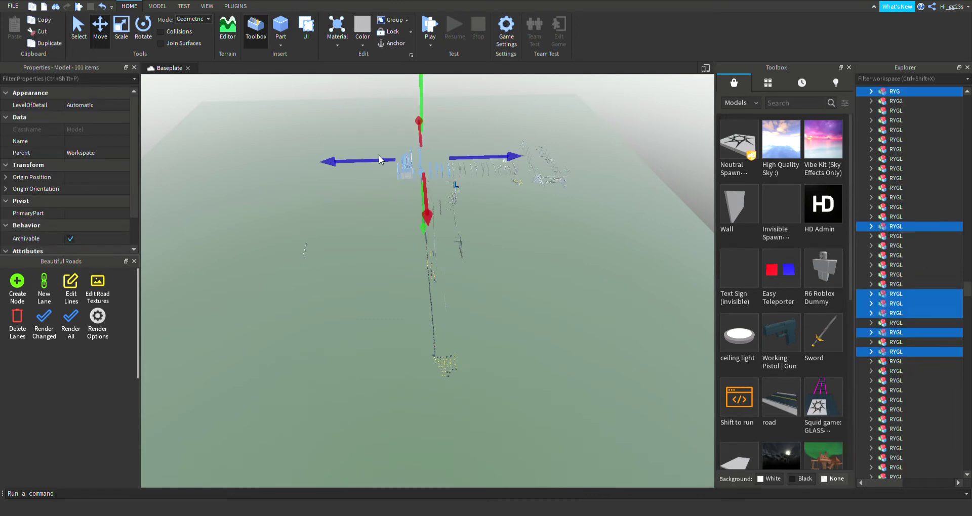
{"action": "left_click_drag", "start_coordinate": [390, 155], "coordinate": [636, 191]}
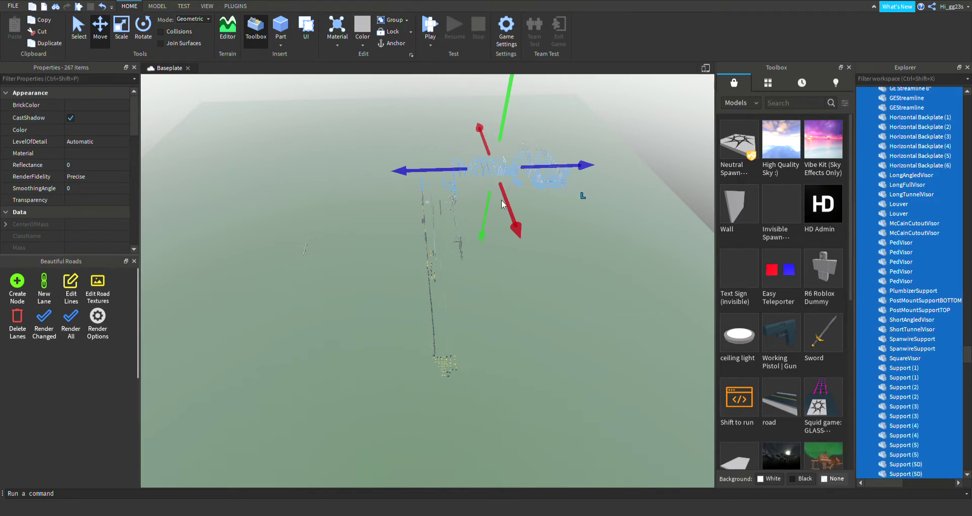
{"action": "key", "text": "Delete"}
{"action": "left_click_drag", "start_coordinate": [478, 125], "coordinate": [594, 181]}
{"action": "key", "text": "Delete"}
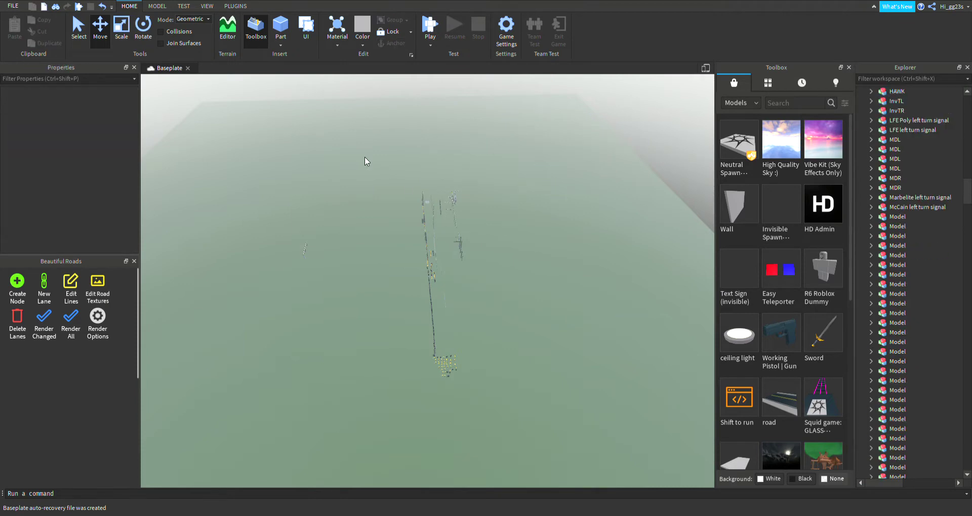
Select the long row of RYG signals and the grid of signals nearest the camera and delete them.
{"action": "left_click_drag", "start_coordinate": [364, 156], "coordinate": [568, 302]}
{"action": "left_click_drag", "start_coordinate": [384, 266], "coordinate": [544, 403]}
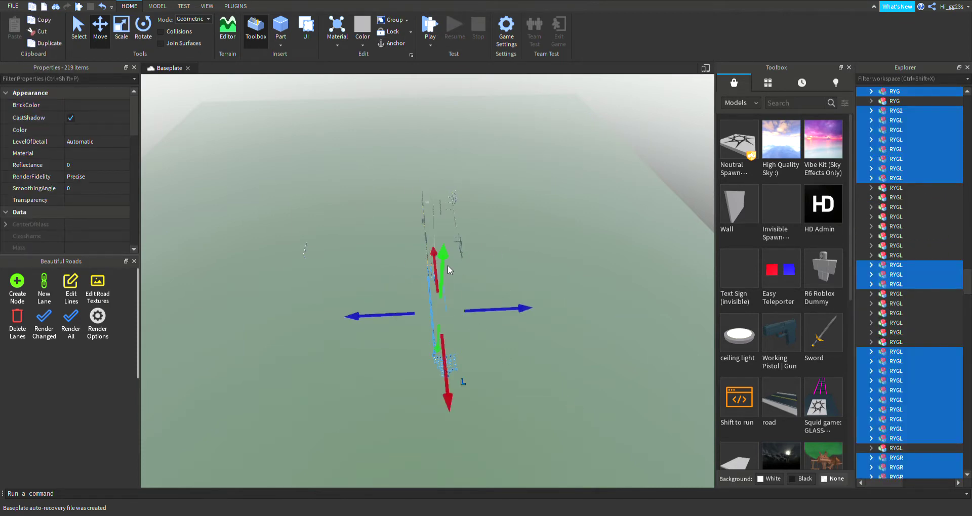
{"action": "key", "text": "Delete"}
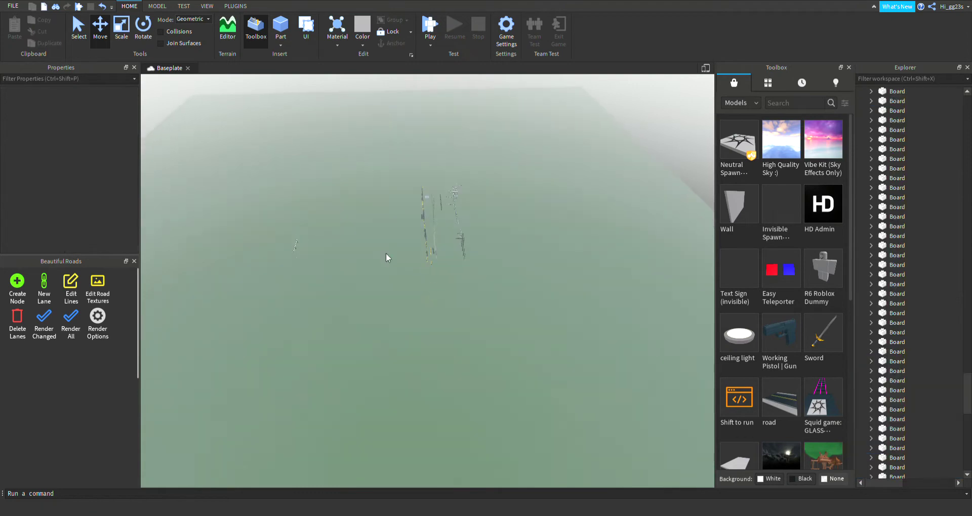
Delete the middle groups of beacons, signals, poles and double signs, along with the few small parts left in front.
{"action": "left_click_drag", "start_coordinate": [404, 231], "coordinate": [507, 263]}
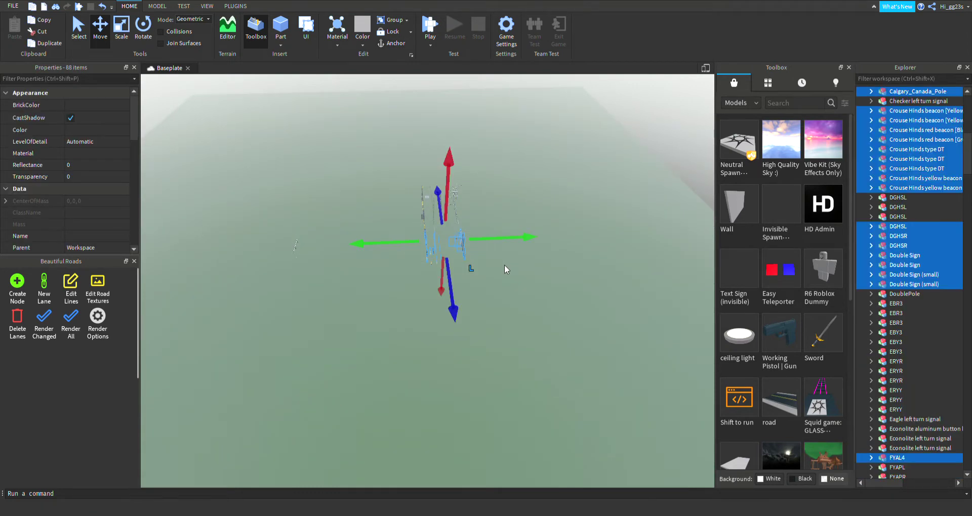
{"action": "key", "text": "Delete"}
{"action": "key", "text": "w"}
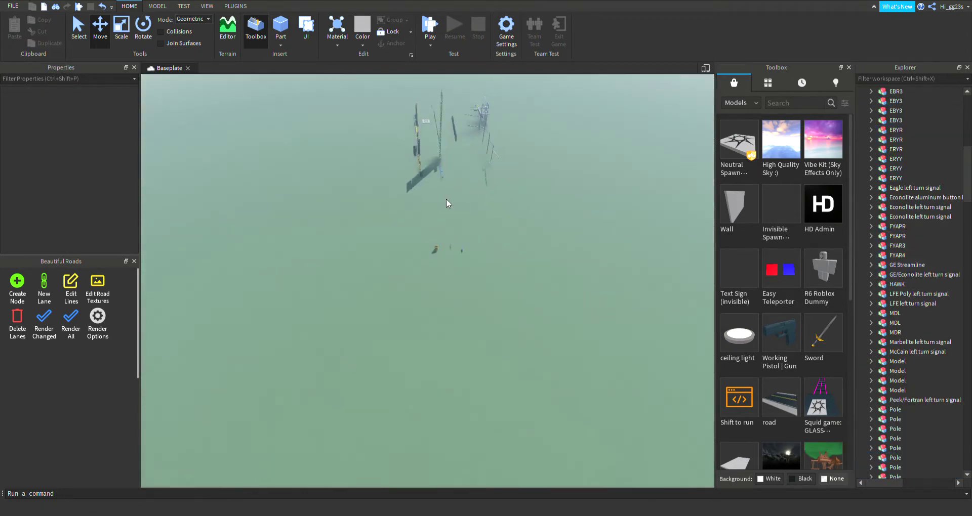
{"action": "left_click_drag", "start_coordinate": [409, 222], "coordinate": [503, 296]}
{"action": "key", "text": "Delete"}
Delete the remaining cluster of poles and mast arms together with the row of yellow and black signals beside it.
{"action": "key", "text": "w"}
{"action": "right_click_drag", "start_coordinate": [516, 189], "coordinate": [423, 169]}
{"action": "scroll", "coordinate": [423, 169], "scroll_direction": "down", "scroll_amount": 5}
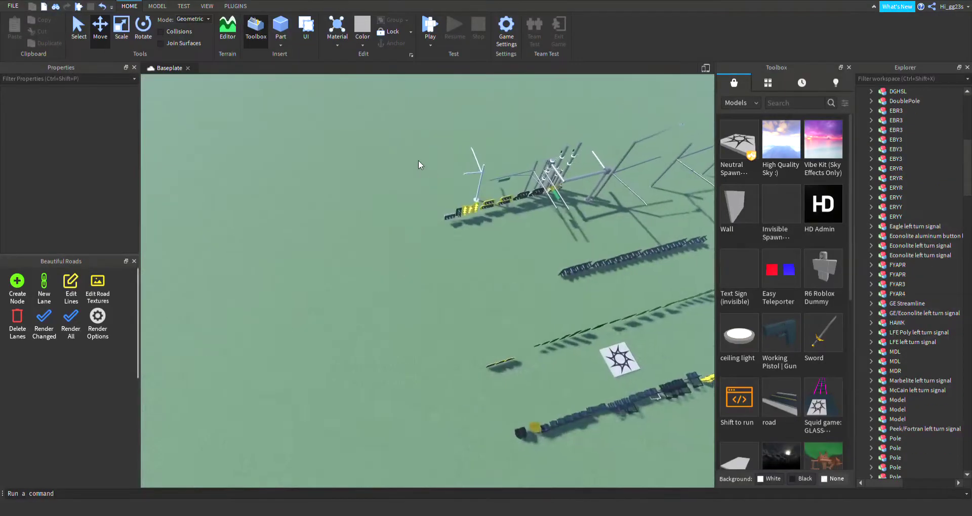
{"action": "left_click_drag", "start_coordinate": [397, 143], "coordinate": [636, 206]}
{"action": "key", "text": "Delete"}
{"action": "left_click_drag", "start_coordinate": [386, 184], "coordinate": [536, 223]}
{"action": "right_click_drag", "start_coordinate": [572, 202], "coordinate": [482, 115]}
{"action": "left_click_drag", "start_coordinate": [461, 95], "coordinate": [587, 211]}
{"action": "key", "text": "Delete"}
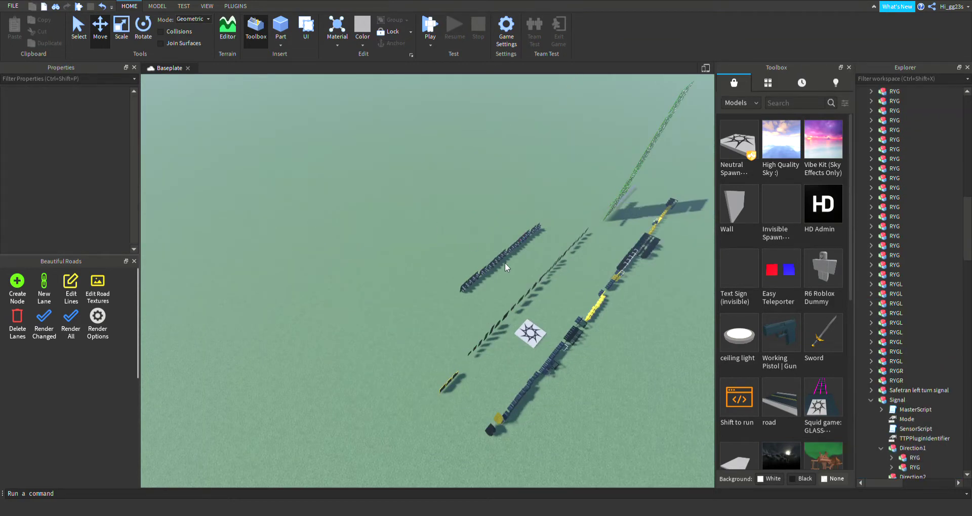
Delete the short rows of parts beside the spawn location, including the leftover Backplate (Doghouse) union.
{"action": "left_click_drag", "start_coordinate": [560, 297], "coordinate": [560, 296]}
{"action": "key", "text": "Delete"}
{"action": "left_click_drag", "start_coordinate": [474, 238], "coordinate": [606, 268]}
{"action": "key", "text": "Delete"}
{"action": "left_click_drag", "start_coordinate": [546, 224], "coordinate": [600, 240]}
{"action": "key", "text": "Delete"}
{"action": "left_click_drag", "start_coordinate": [372, 269], "coordinate": [491, 405]}
{"action": "key", "text": "Delete"}
{"action": "left_click_drag", "start_coordinate": [481, 298], "coordinate": [535, 316]}
{"action": "key", "text": "Delete"}
{"action": "left_click", "coordinate": [502, 316]}
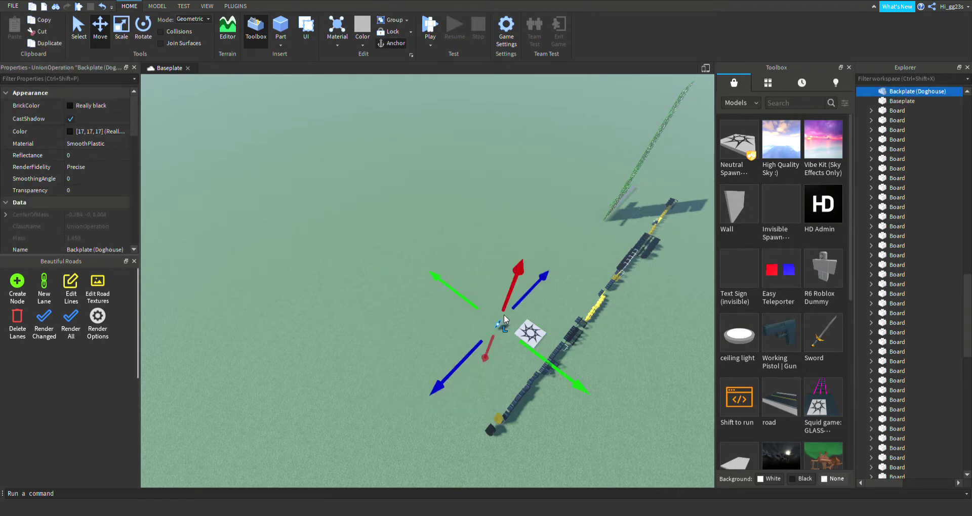
{"action": "key", "text": "Delete"}
Select the entire long row of traffic signals running past the spawn location and delete it.
{"action": "right_click_drag", "start_coordinate": [614, 254], "coordinate": [614, 254]}
{"action": "right_click_drag", "start_coordinate": [386, 279], "coordinate": [386, 279]}
{"action": "scroll", "coordinate": [448, 264], "scroll_direction": "up", "scroll_amount": 4}
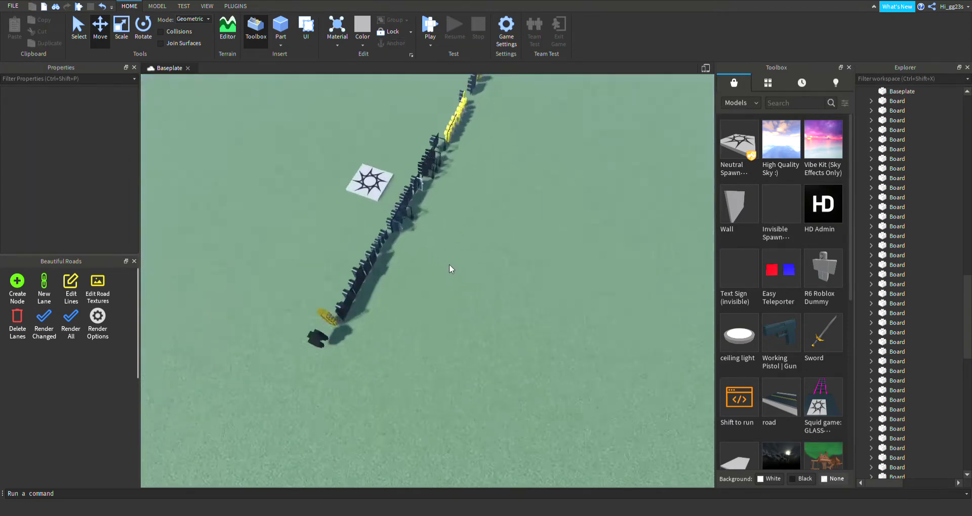
{"action": "scroll", "coordinate": [462, 192], "scroll_direction": "down", "scroll_amount": 3}
{"action": "scroll", "coordinate": [462, 192], "scroll_direction": "down", "scroll_amount": 3}
{"action": "left_click_drag", "start_coordinate": [507, 192], "coordinate": [421, 263]}
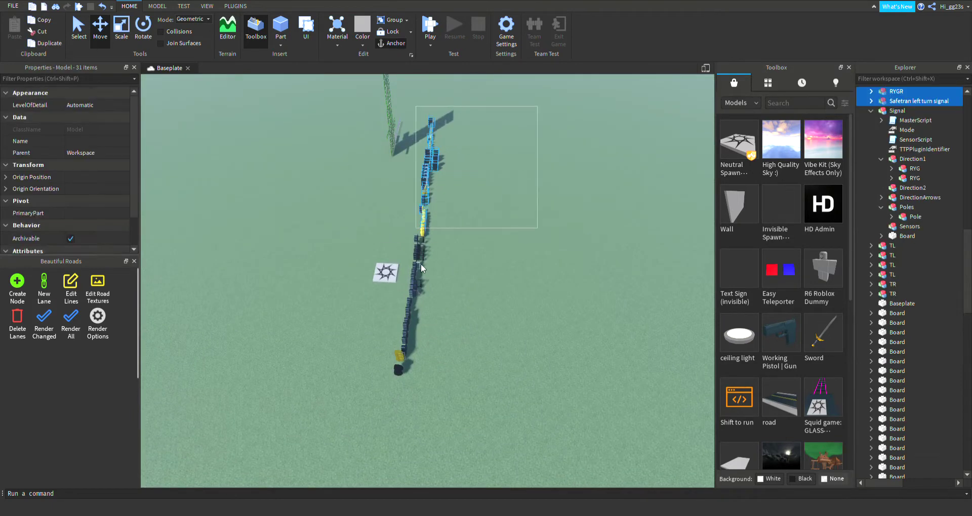
{"action": "left_click_drag", "start_coordinate": [428, 198], "coordinate": [543, 381]}
{"action": "left_click_drag", "start_coordinate": [464, 182], "coordinate": [396, 375]}
{"action": "key", "text": "Delete"}
Select the far row of green Board street signs with the remaining loose models and delete them, keeping the Signal model.
{"action": "right_click_drag", "start_coordinate": [395, 367], "coordinate": [356, 138]}
{"action": "left_click_drag", "start_coordinate": [469, 282], "coordinate": [473, 284]}
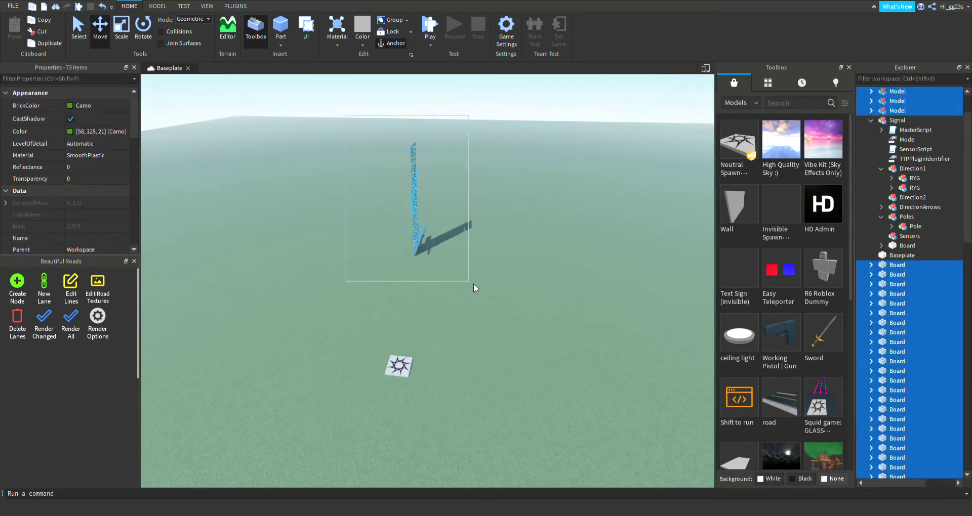
{"action": "key", "text": "Delete"}
Run the simulation, watch both mast-arm signals cycle through their lights from close up, and stop the simulation.
{"action": "right_click_drag", "start_coordinate": [473, 284], "coordinate": [578, 207]}
{"action": "key", "text": "w"}
{"action": "right_click_drag", "start_coordinate": [293, 292], "coordinate": [400, 79]}
{"action": "key", "text": "w"}
{"action": "key", "text": "s"}
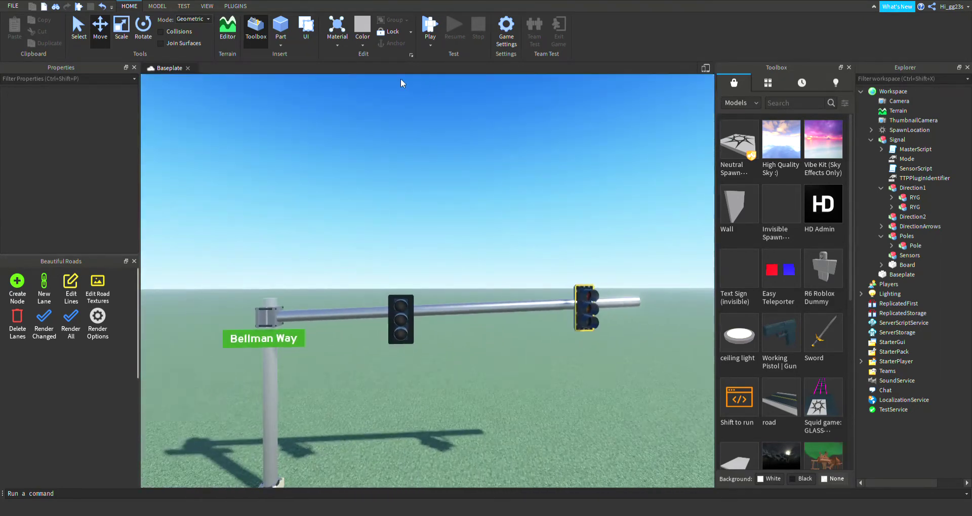
{"action": "left_click", "coordinate": [433, 48]}
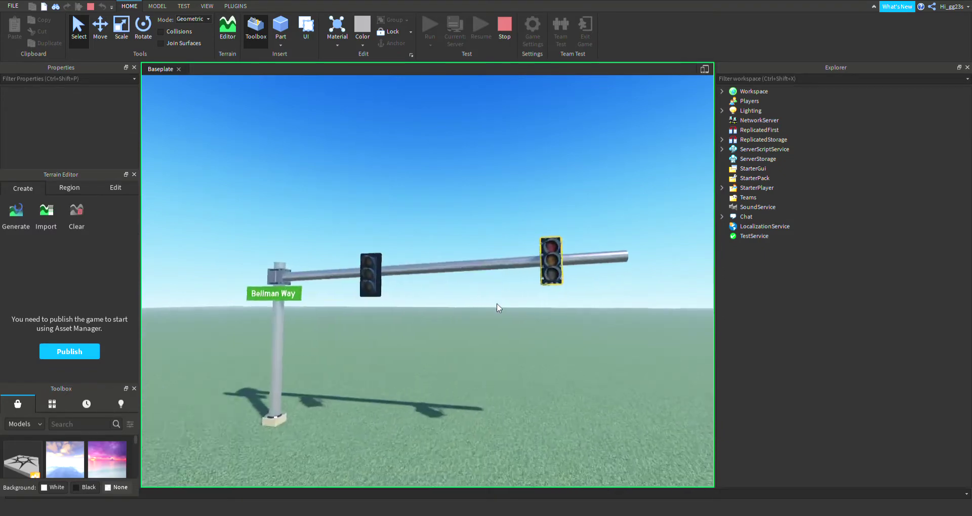
{"action": "scroll", "coordinate": [499, 308], "scroll_direction": "up", "scroll_amount": 2}
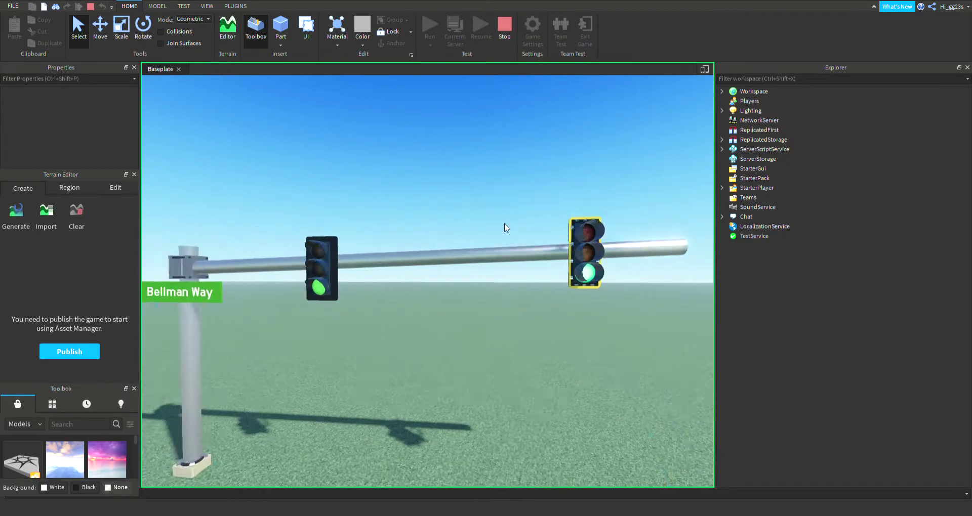
{"action": "scroll", "coordinate": [470, 278], "scroll_direction": "up", "scroll_amount": 2}
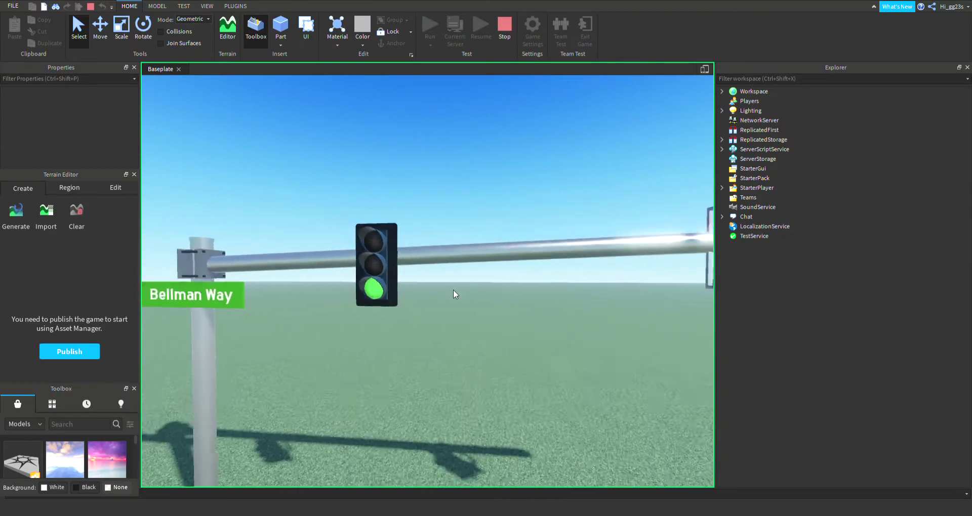
{"action": "scroll", "coordinate": [481, 354], "scroll_direction": "down", "scroll_amount": 5}
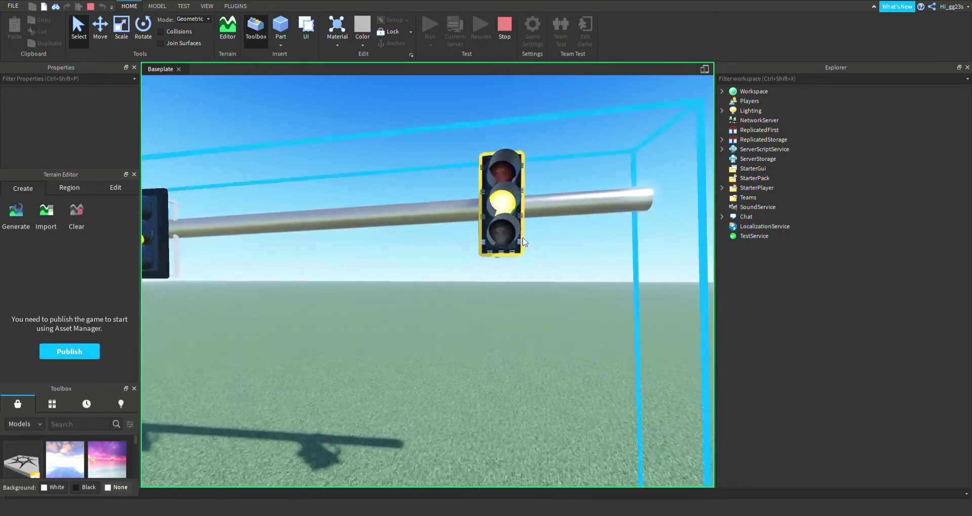
{"action": "left_click", "coordinate": [504, 33]}
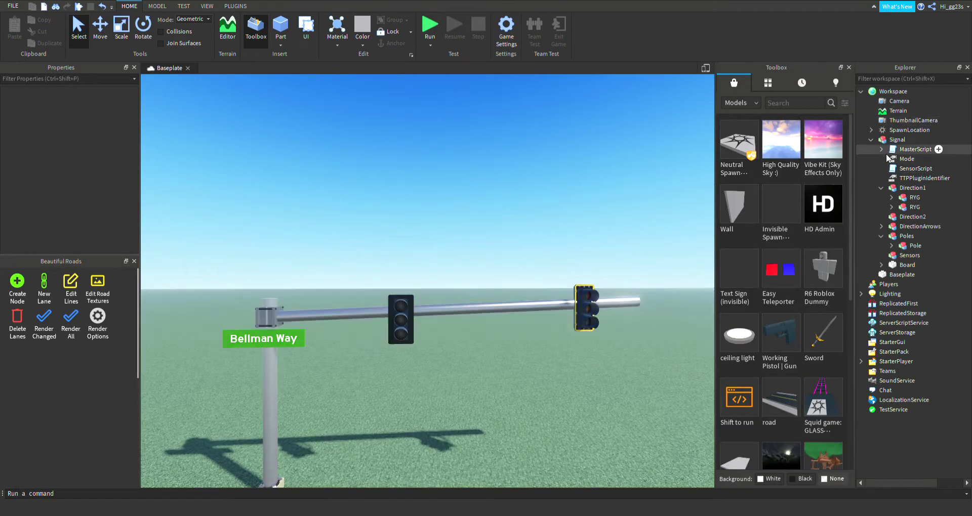
Open the finished Signal in the traffic signal plugin's Edit Signals window and close it without making changes.
{"action": "left_click", "coordinate": [879, 151]}
{"action": "left_click", "coordinate": [879, 151]}
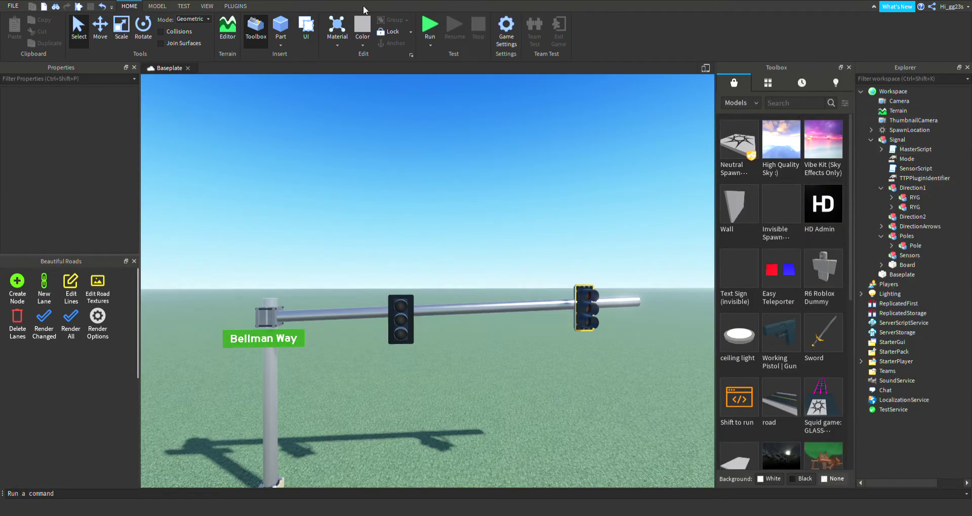
{"action": "left_click", "coordinate": [208, 7]}
{"action": "left_click", "coordinate": [235, 6]}
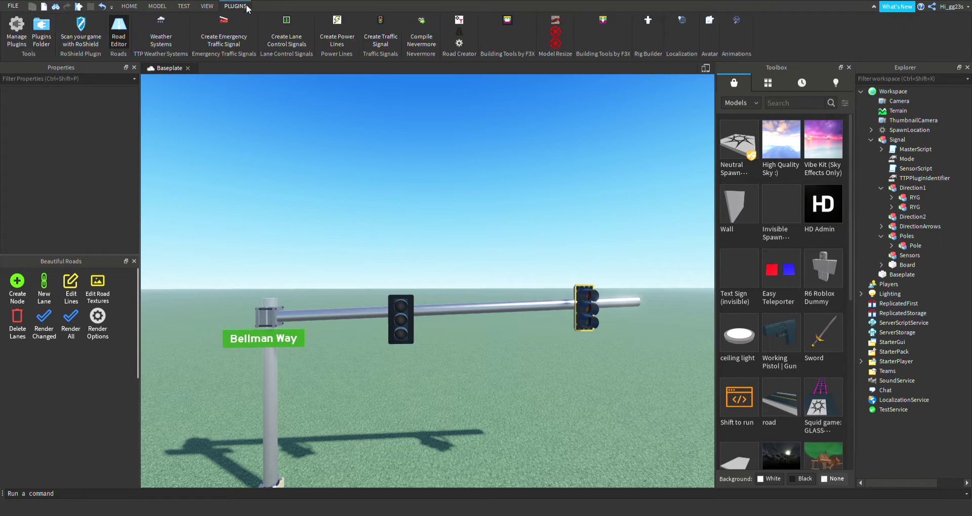
{"action": "left_click", "coordinate": [395, 32]}
{"action": "left_click", "coordinate": [458, 284]}
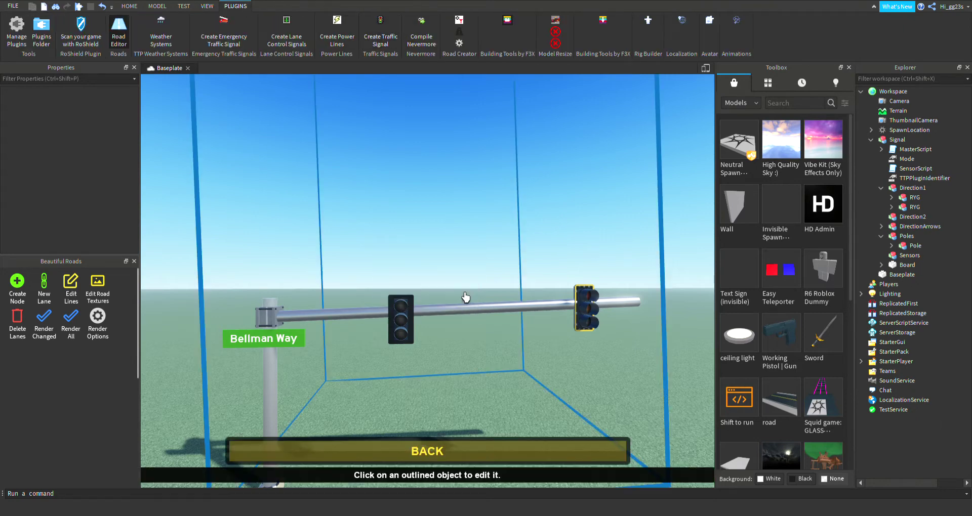
{"action": "left_click", "coordinate": [423, 345]}
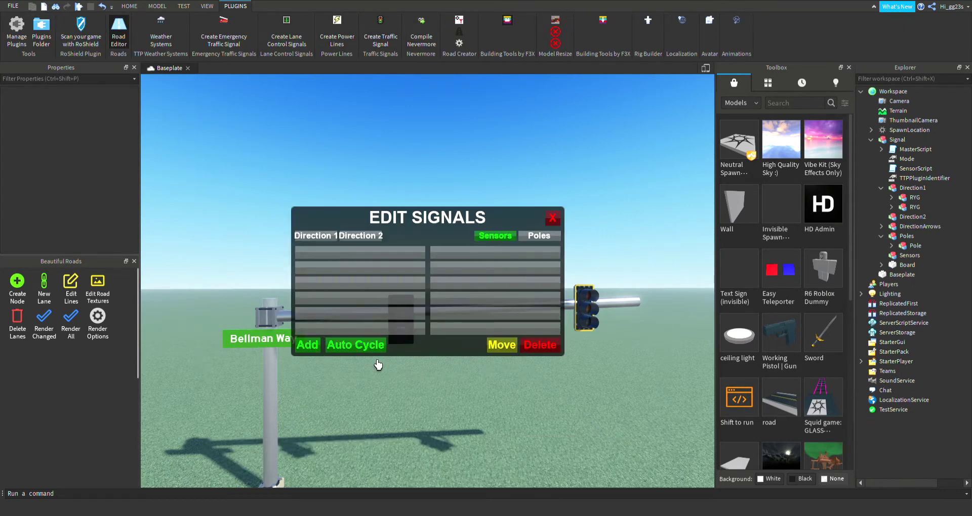
{"action": "left_click", "coordinate": [552, 218]}
{"action": "left_click", "coordinate": [131, 6]}
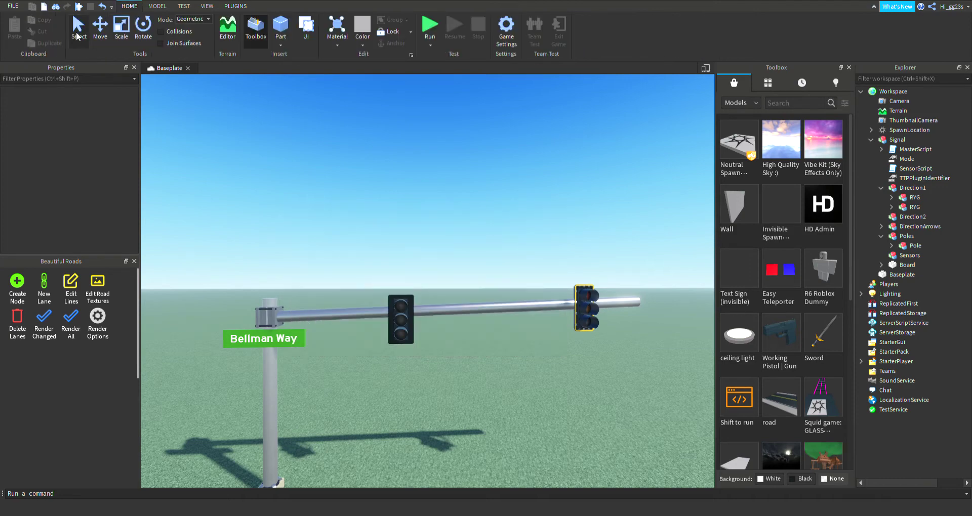
Zoom in on the outer signal head, select its 3SRB backplate border decal for inspection, and clear the selection.
{"action": "left_click", "coordinate": [96, 30]}
{"action": "left_click", "coordinate": [475, 244]}
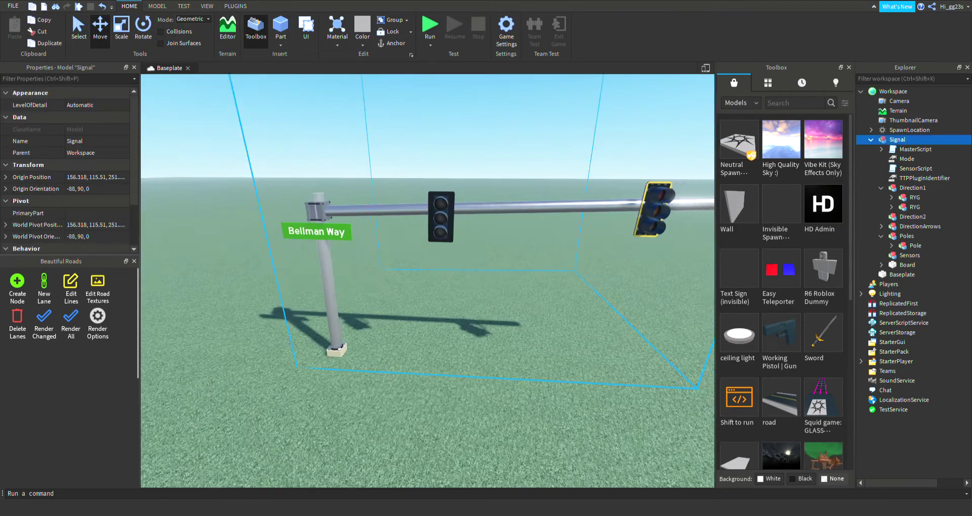
{"action": "scroll", "coordinate": [316, 393], "scroll_direction": "up", "scroll_amount": 5}
{"action": "right_click_drag", "start_coordinate": [317, 393], "coordinate": [332, 409]}
{"action": "key", "text": "d"}
{"action": "key", "text": "w"}
{"action": "key", "text": "w"}
{"action": "key", "text": "s"}
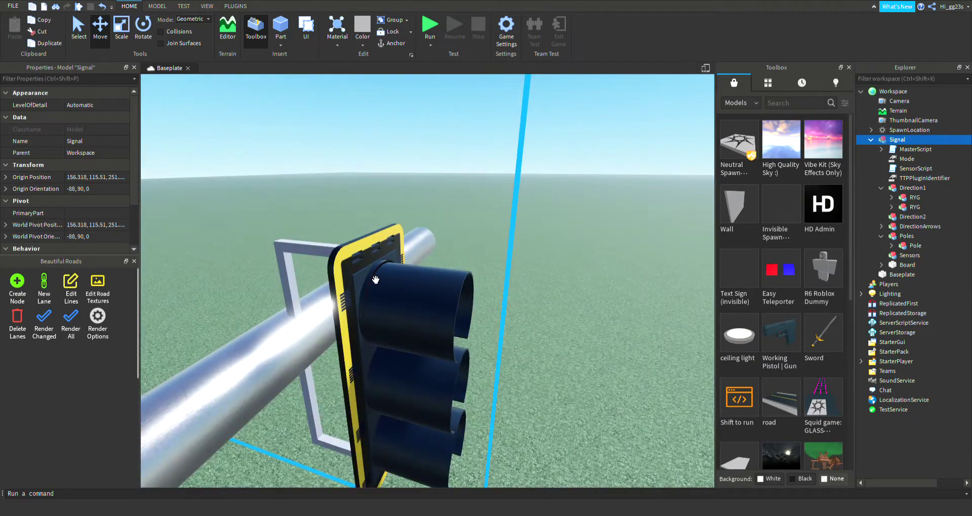
{"action": "left_click", "coordinate": [375, 280]}
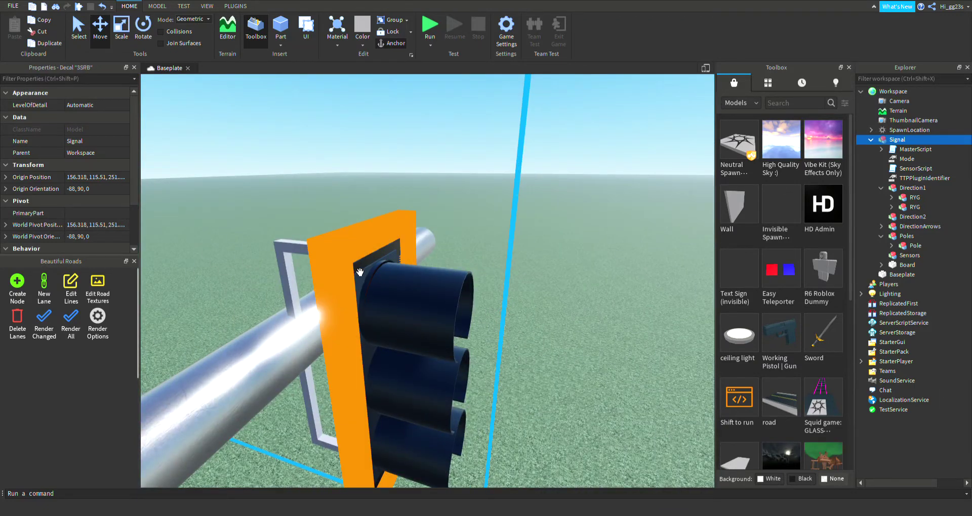
{"action": "left_click", "coordinate": [607, 215]}
Switch the Toolbox category to Audio and return it to Models.
{"action": "left_click", "coordinate": [746, 86]}
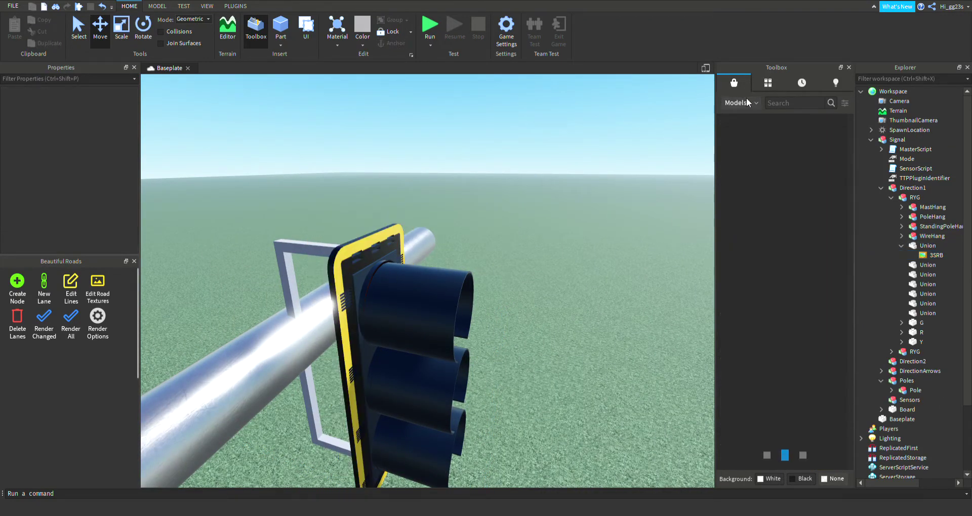
{"action": "left_click", "coordinate": [743, 102]}
{"action": "left_click", "coordinate": [734, 153]}
{"action": "left_click", "coordinate": [734, 104]}
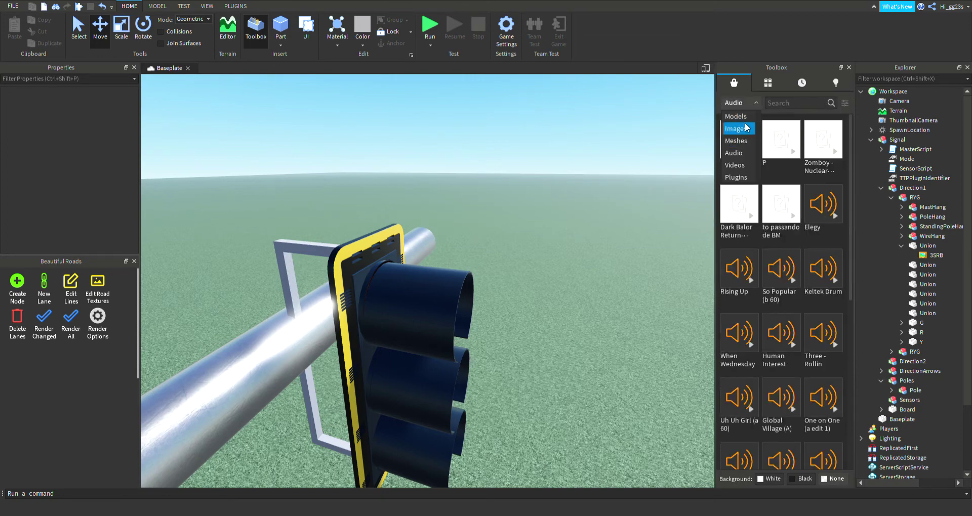
Select the Signal model and examine it from a distance and along the end of its mast arm.
{"action": "right_click_drag", "start_coordinate": [706, 160], "coordinate": [415, 286]}
{"action": "left_click", "coordinate": [420, 286]}
{"action": "key", "text": "f"}
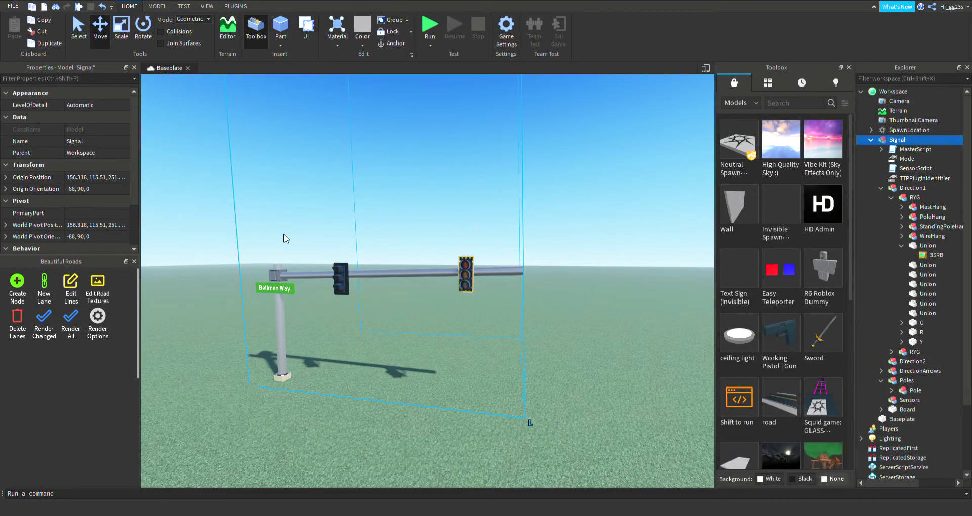
{"action": "scroll", "coordinate": [283, 235], "scroll_direction": "up", "scroll_amount": 3}
{"action": "scroll", "coordinate": [505, 388], "scroll_direction": "down", "scroll_amount": 12}
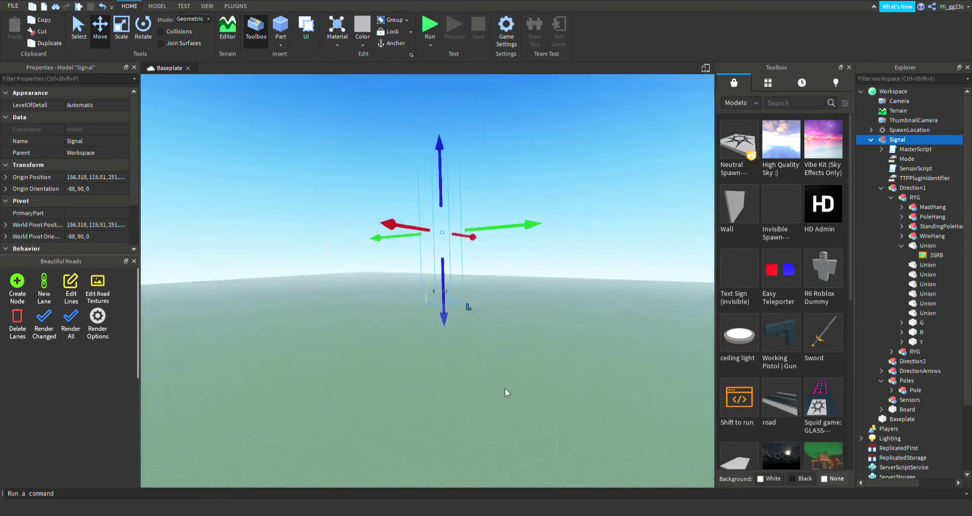
{"action": "key", "text": "w"}
{"action": "right_click_drag", "start_coordinate": [505, 388], "coordinate": [458, 229]}
{"action": "key", "text": "w"}
{"action": "key", "text": "w"}
{"action": "key", "text": "e"}
{"action": "key", "text": "w"}
{"action": "key", "text": "s"}
{"action": "key", "text": "w"}
{"action": "right_click_drag", "start_coordinate": [573, 333], "coordinate": [573, 333]}
{"action": "key", "text": "d"}
{"action": "key", "text": "s"}
{"action": "key", "text": "d"}
{"action": "key", "text": "w"}
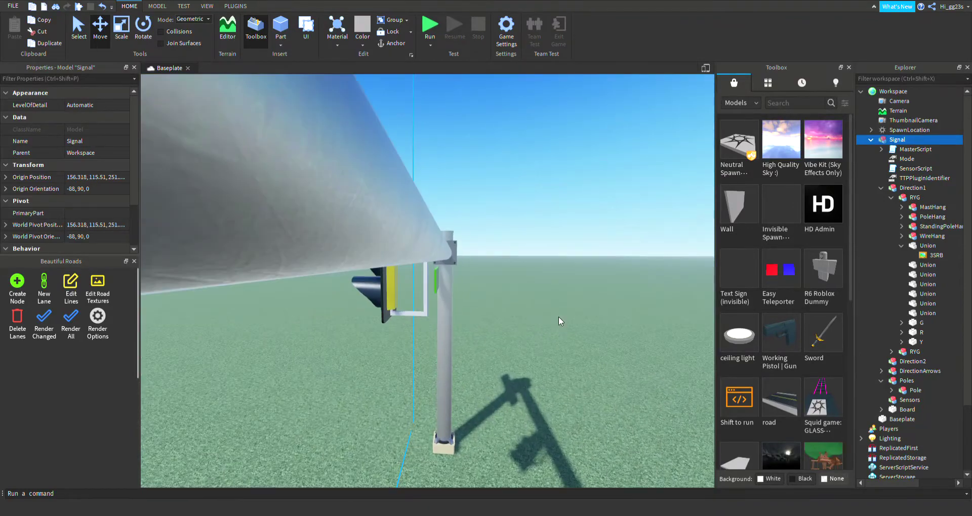
Fly around the Signal model to examine the pole, mast arm and Bellman Way sign.
{"action": "key", "text": "a"}
{"action": "key", "text": "w"}
{"action": "right_click_drag", "start_coordinate": [558, 318], "coordinate": [536, 315]}
{"action": "key", "text": "d"}
{"action": "key", "text": "w"}
{"action": "key", "text": "w"}
{"action": "key", "text": "w"}
{"action": "key", "text": "s"}
{"action": "key", "text": "w"}
{"action": "key", "text": "w"}
{"action": "key", "text": "s"}
{"action": "key", "text": "d"}
{"action": "key", "text": "s"}
{"action": "key", "text": "s"}
{"action": "key", "text": "w"}
{"action": "key", "text": "s"}
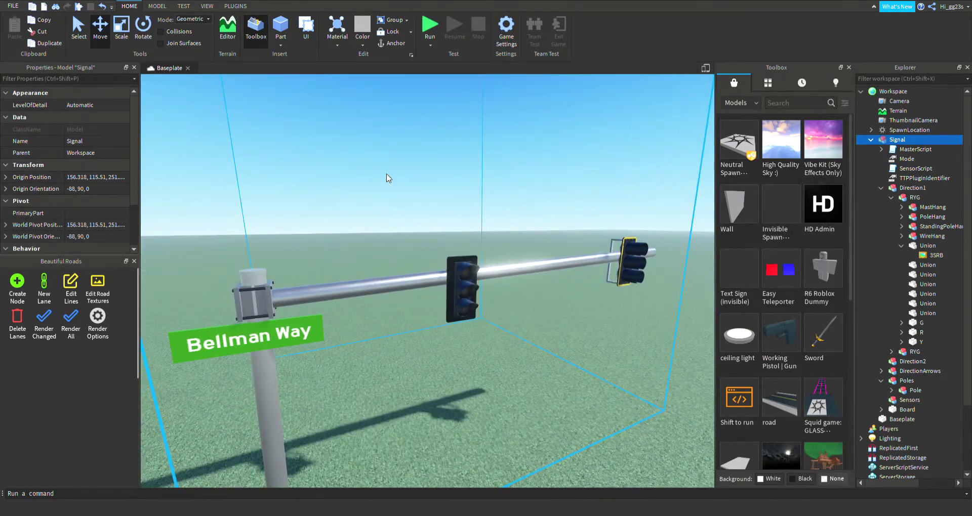
Examine the signal heads, reflective backplates and mounting brackets along the mast arm from close up and from above.
{"action": "key", "text": "w"}
{"action": "key", "text": "d"}
{"action": "mouse_move", "coordinate": [516, 199]}
{"action": "right_mouse_down"}
{"action": "mouse_move", "coordinate": [534, 209]}
{"action": "mouse_move", "coordinate": [514, 196]}
{"action": "right_mouse_up"}
{"action": "scroll", "coordinate": [514, 195], "scroll_direction": "up", "scroll_amount": 8}
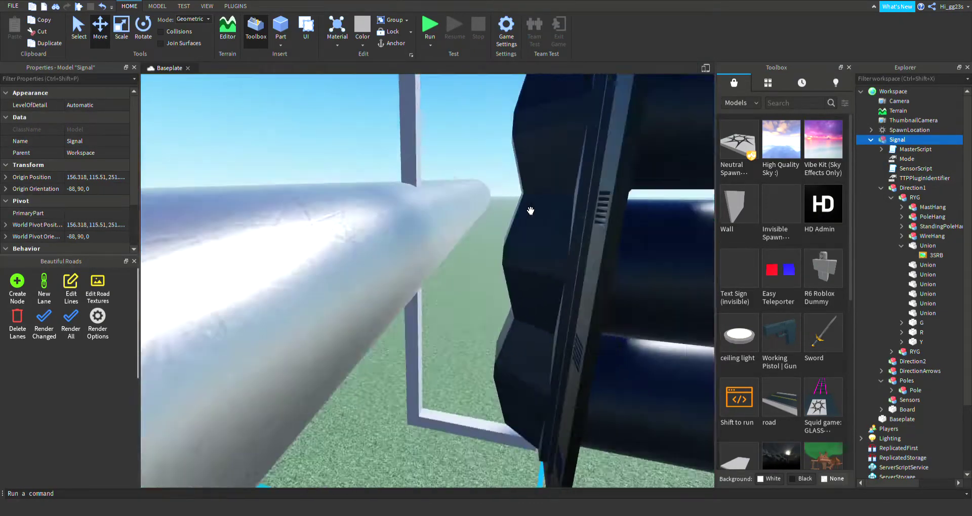
{"action": "key", "text": "s"}
{"action": "right_click_drag", "start_coordinate": [530, 211], "coordinate": [516, 198]}
{"action": "key", "text": "d"}
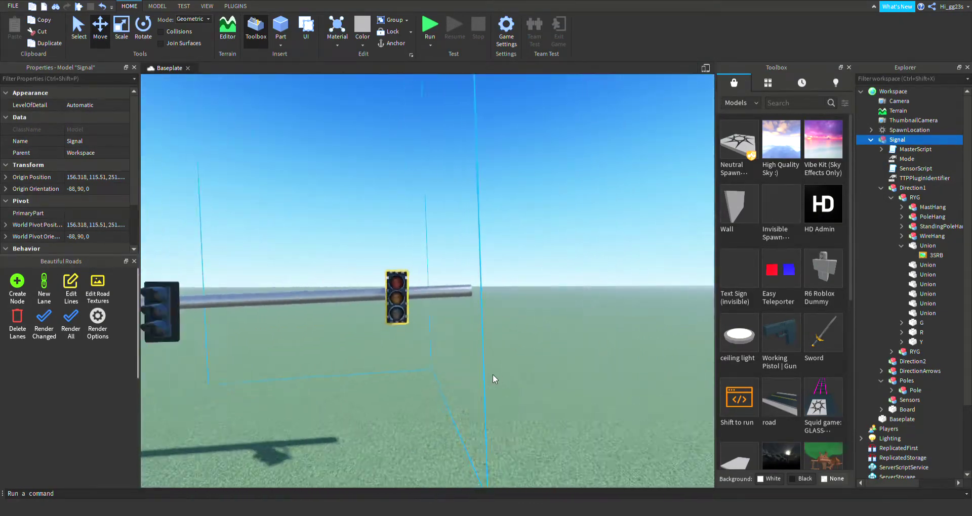
{"action": "right_click_drag", "start_coordinate": [493, 374], "coordinate": [451, 357]}
{"action": "scroll", "coordinate": [511, 344], "scroll_direction": "up", "scroll_amount": 5}
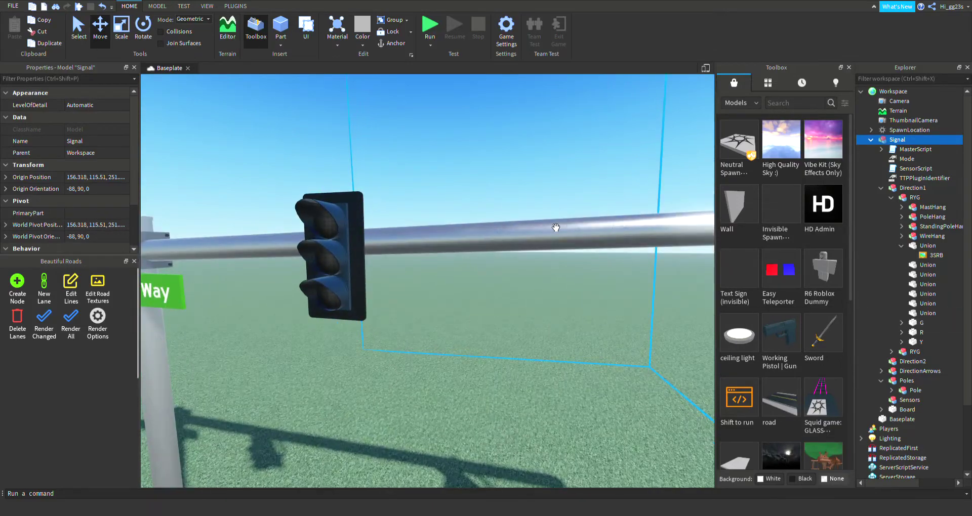
{"action": "key", "text": "d"}
{"action": "right_click_drag", "start_coordinate": [512, 245], "coordinate": [615, 186]}
{"action": "key", "text": "s"}
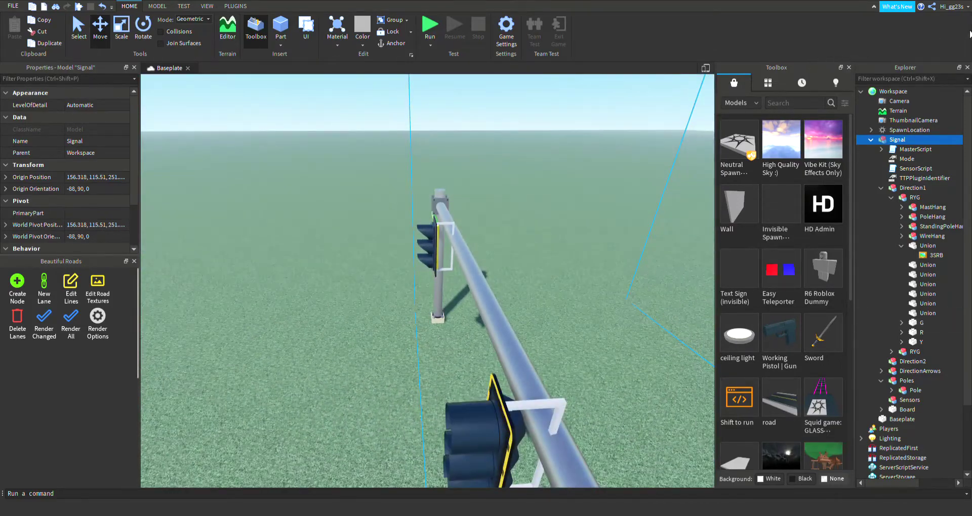